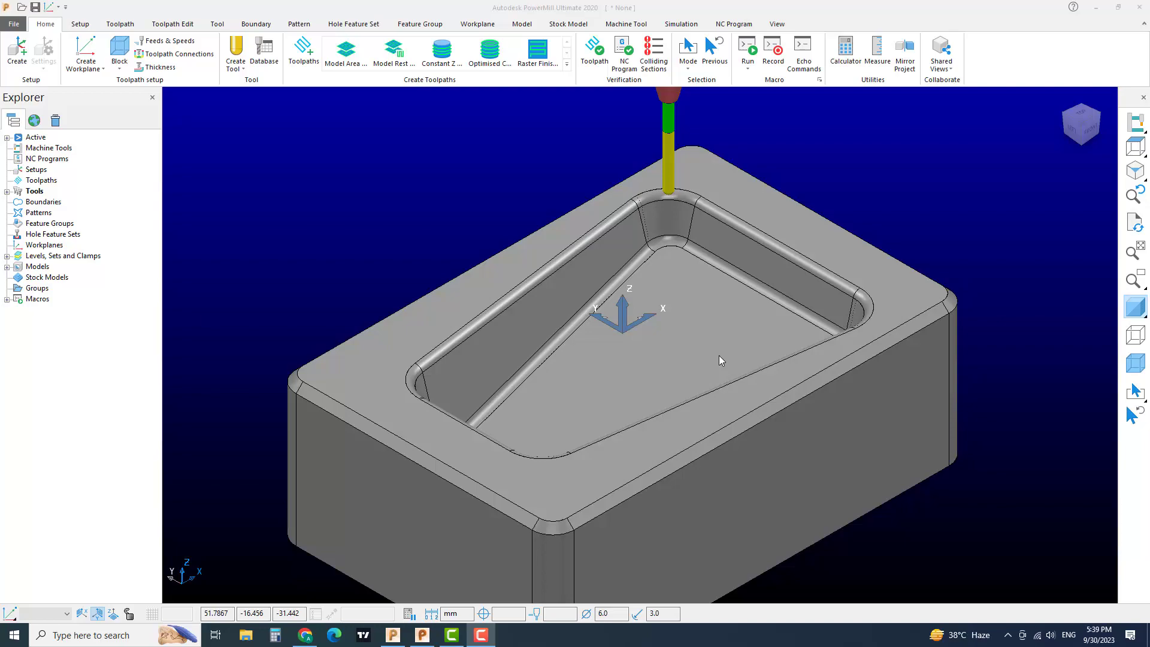
# Step: Examine the pocket's walls, floor and fillets on the block model from several angles
pyautogui.scroll(5, 722, 336)
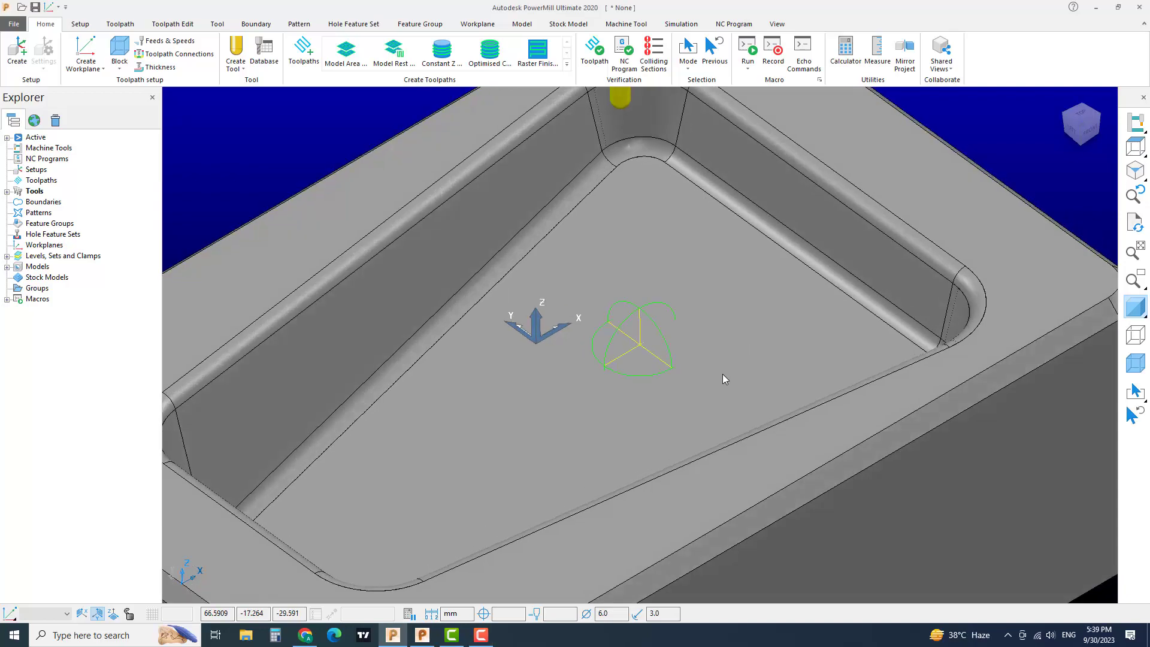
pyautogui.moveTo(723, 374); pyautogui.dragTo(699, 431, button='middle')
pyautogui.scroll(-5, 662, 419)
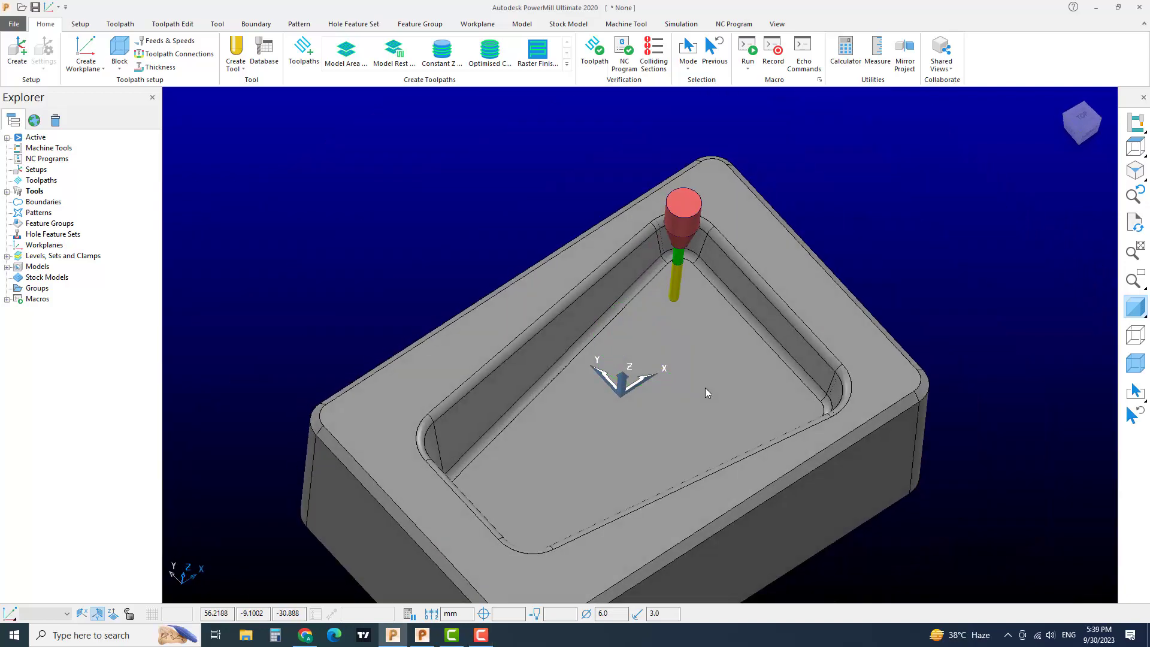
pyautogui.scroll(4, 710, 389)
pyautogui.scroll(-5, 695, 410)
pyautogui.moveTo(690, 414); pyautogui.dragTo(641, 412, button='middle')
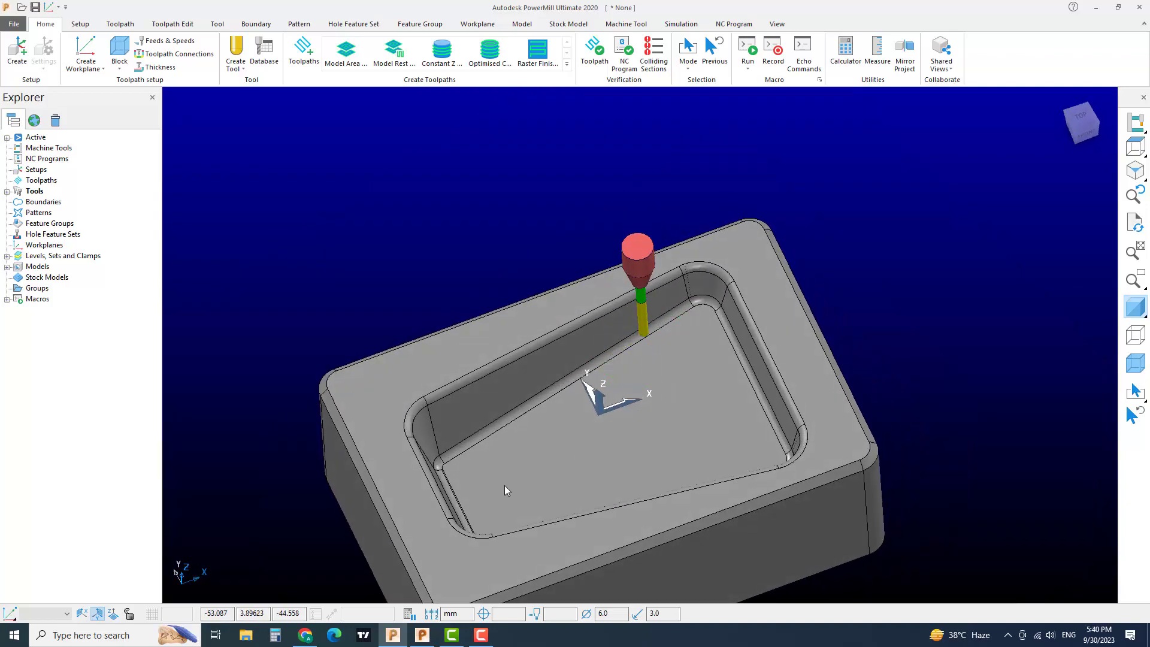
pyautogui.scroll(3, 497, 486)
pyautogui.moveTo(681, 436)
pyautogui.mouseDown(button='middle')
pyautogui.moveTo(795, 419)
pyautogui.moveTo(789, 359)
pyautogui.moveTo(600, 376)
pyautogui.moveTo(397, 526)
pyautogui.mouseUp(button='middle')
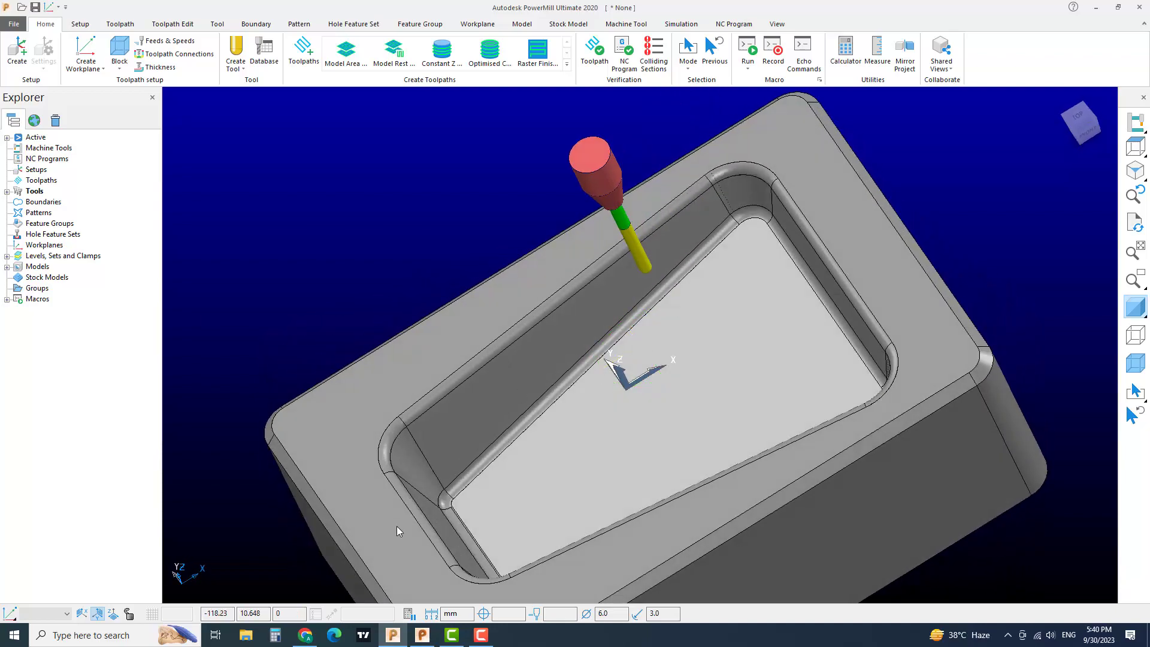
pyautogui.moveTo(735, 437); pyautogui.dragTo(620, 418, button='middle')
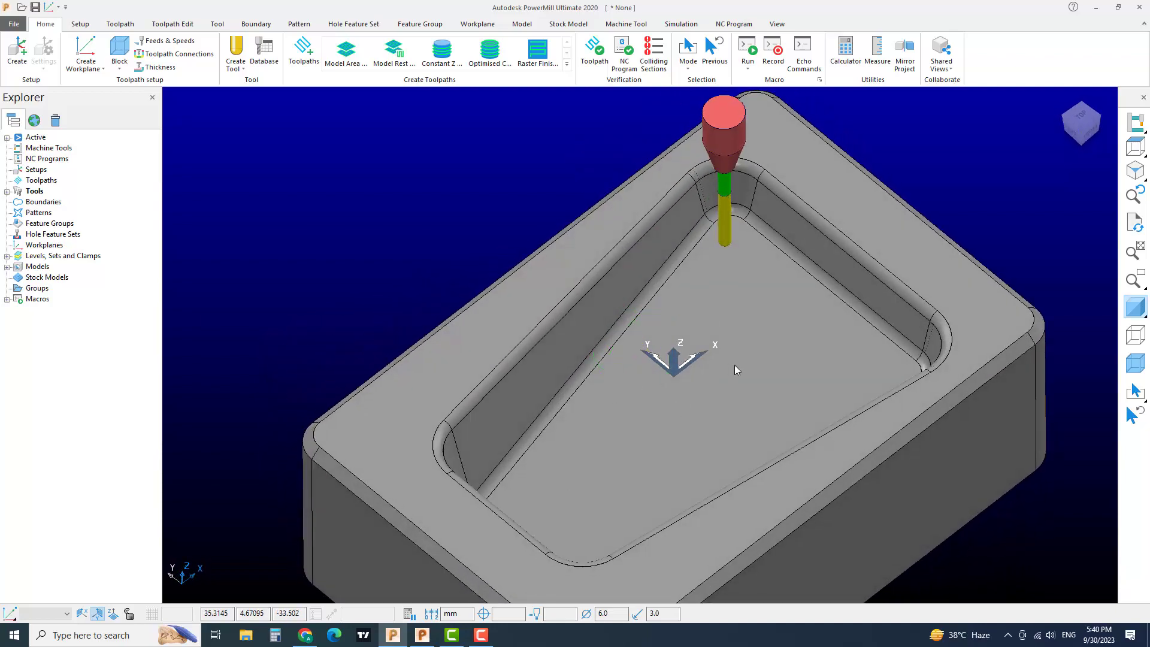
pyautogui.scroll(2, 717, 399)
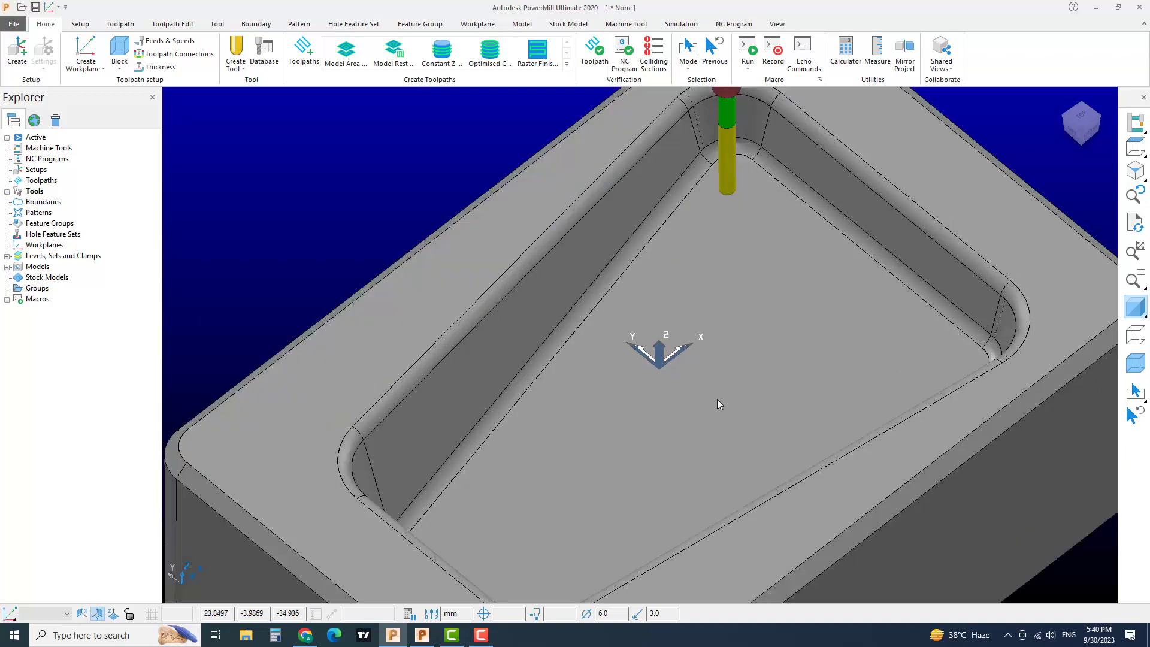
pyautogui.scroll(-2, 717, 400)
pyautogui.moveTo(703, 406); pyautogui.dragTo(540, 379, button='middle')
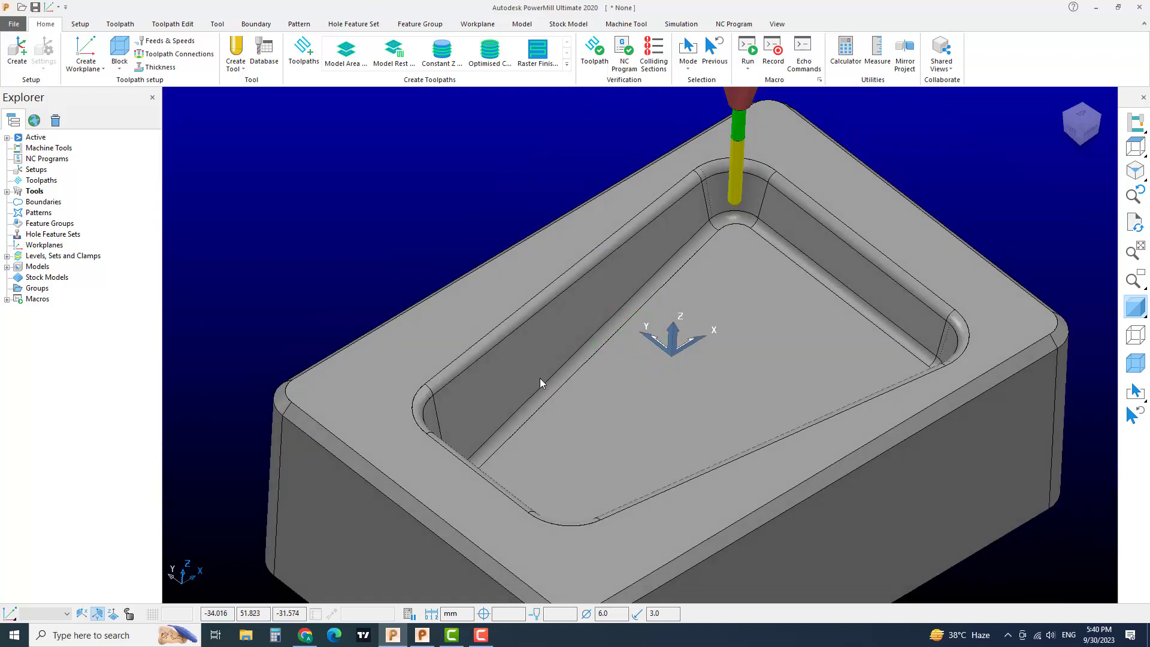
pyautogui.scroll(2, 676, 381)
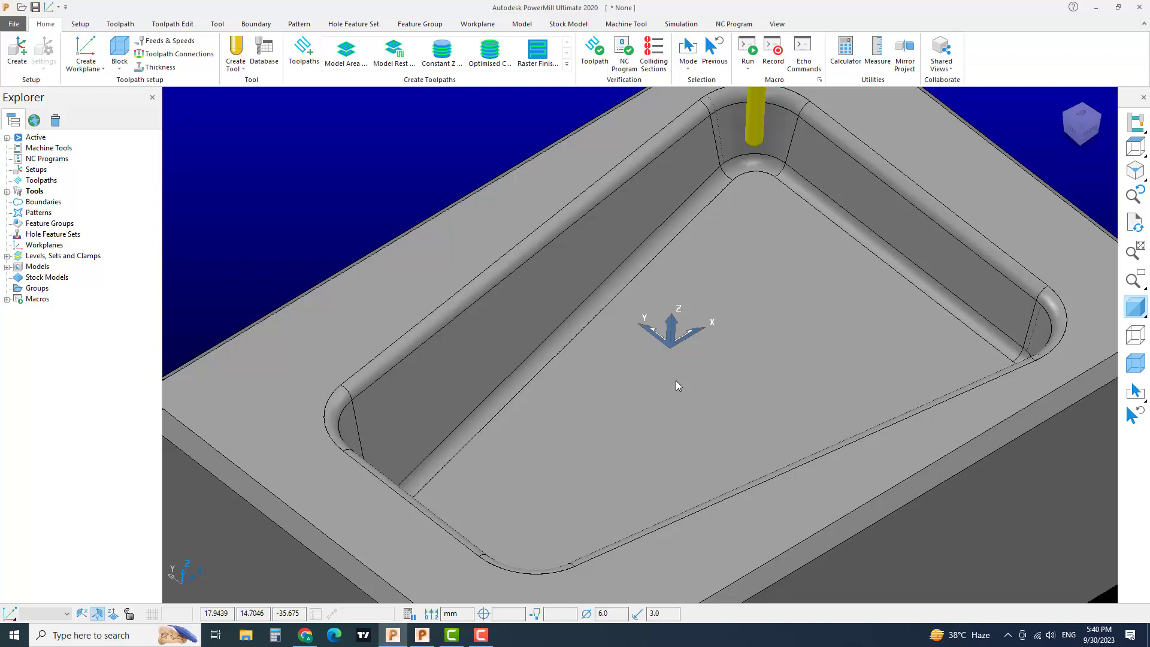
# Step: Review the 3D Offset, Embedded Pattern and Optimised Constant Z finishing strategies and the pocket's top fillet, then close the strategy selector without choosing one
pyautogui.click(304, 51)
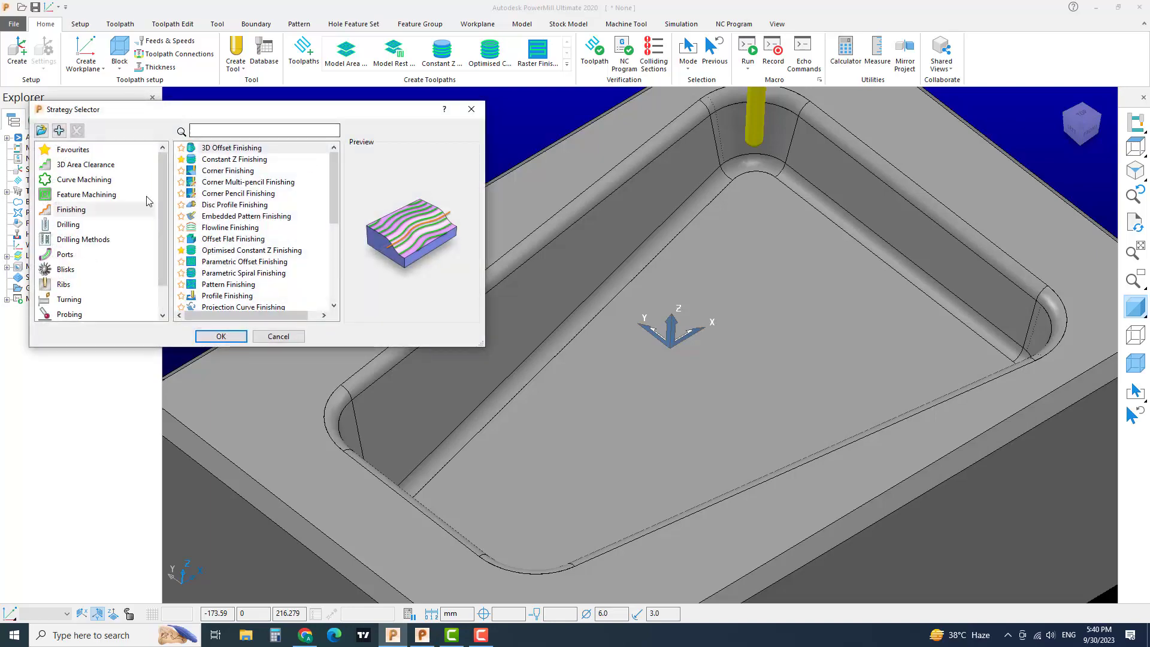
pyautogui.click(112, 209)
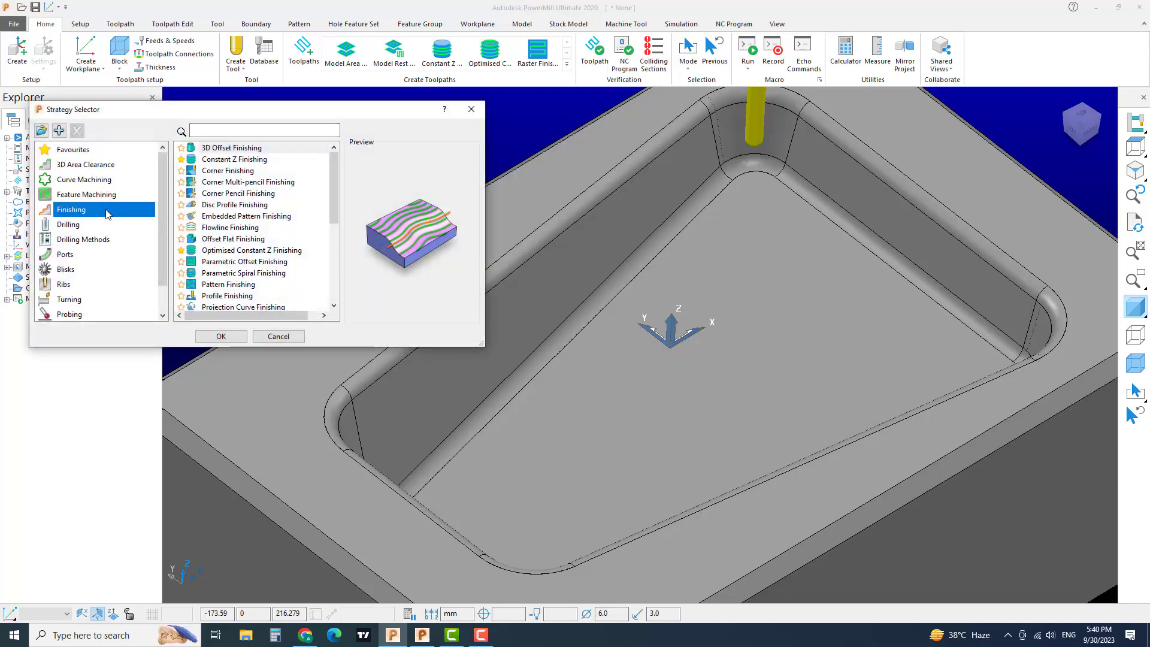
pyautogui.click(213, 149)
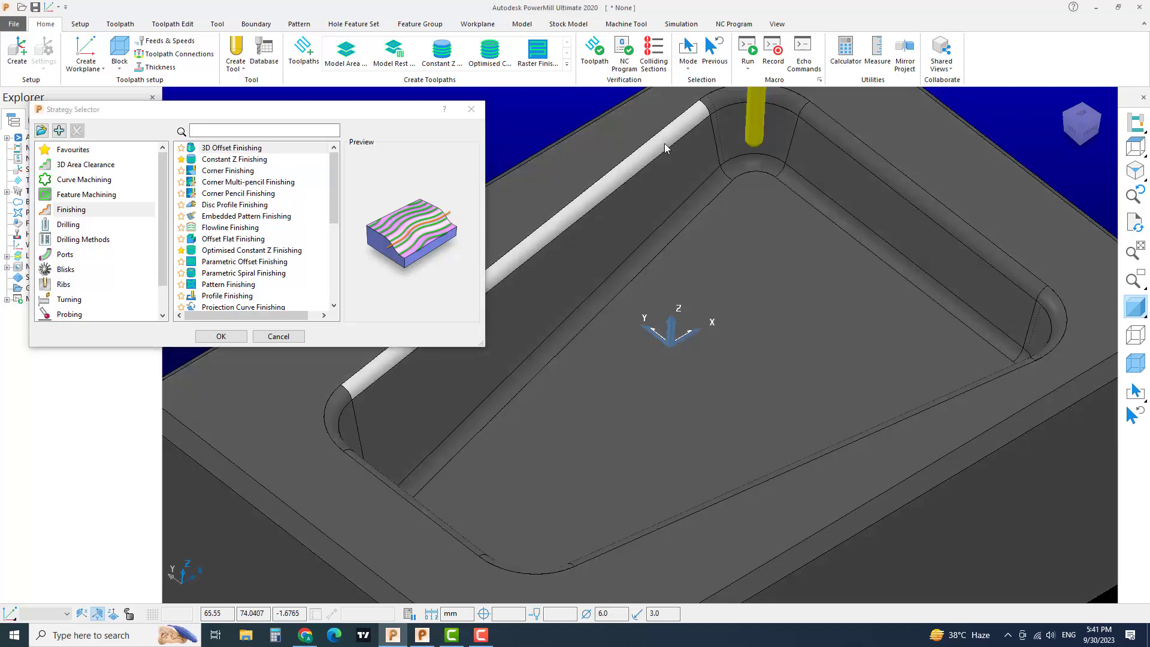
pyautogui.click(664, 147)
pyautogui.click(1000, 133)
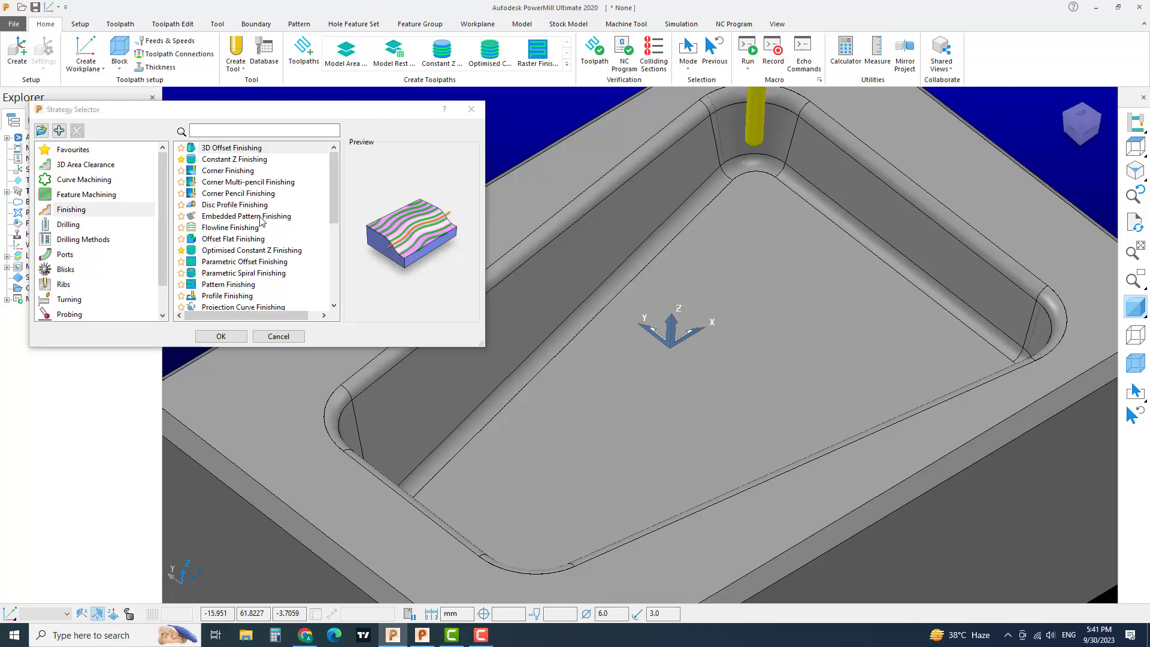
pyautogui.click(252, 217)
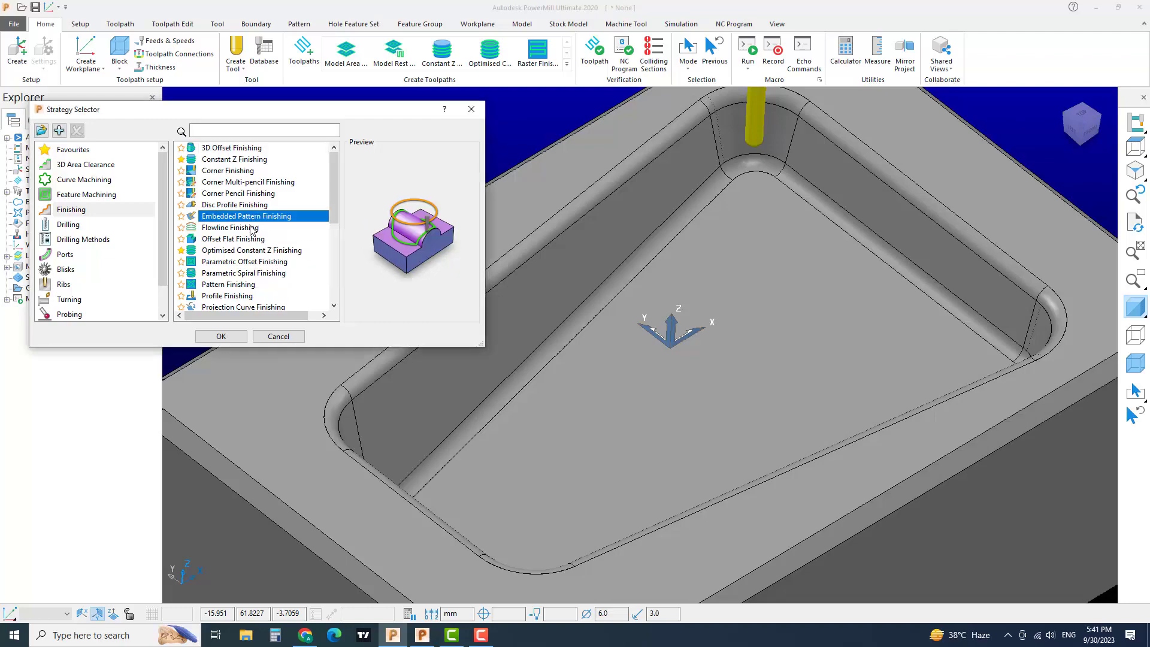
pyautogui.click(252, 251)
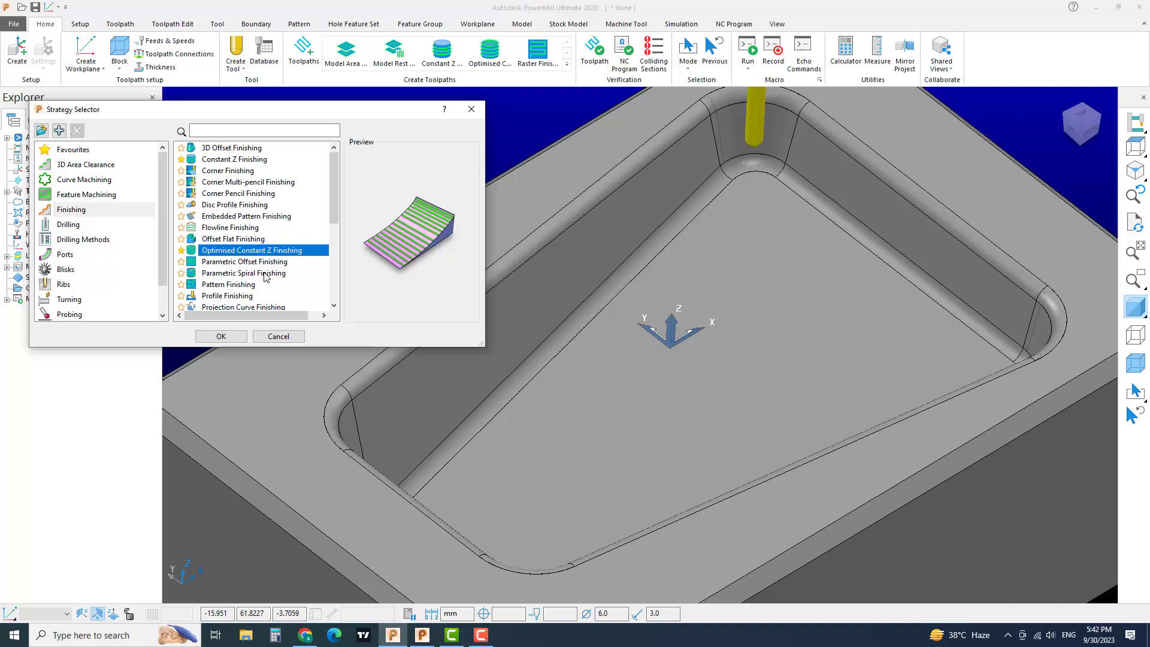
pyautogui.click(472, 110)
# Step: Examine the wall and fillets at the pocket's far corner up close
pyautogui.keyDown('shift'); pyautogui.moveTo(738, 226); pyautogui.dragTo(786, 375, button='middle'); pyautogui.keyUp('shift')
pyautogui.scroll(2, 713, 252)
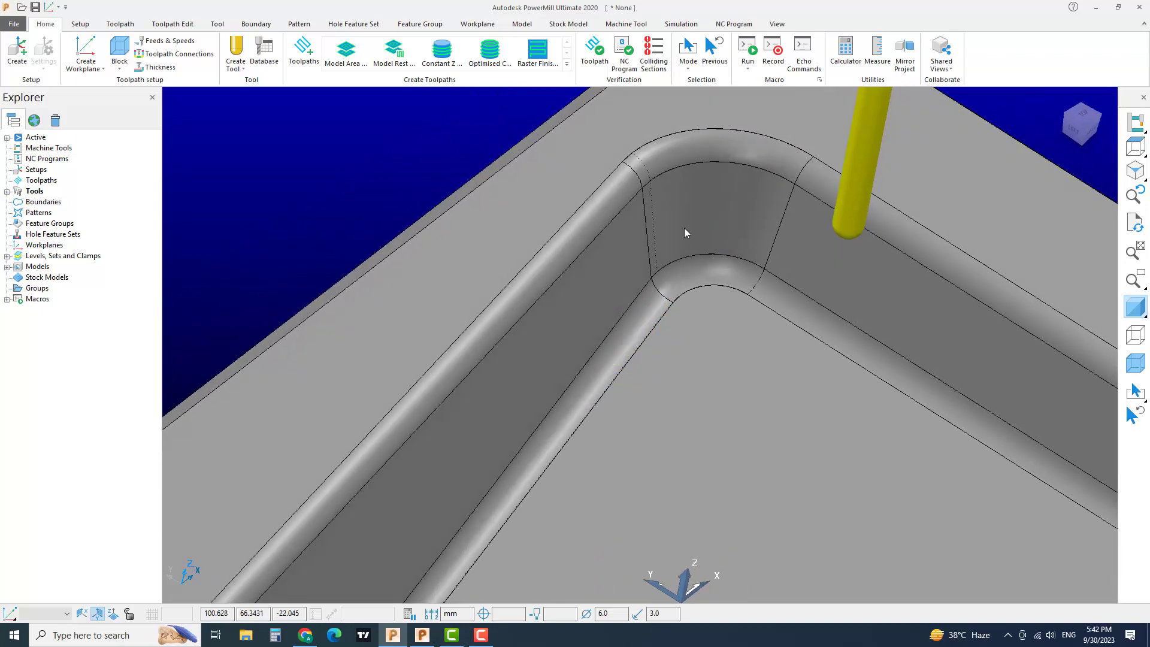
pyautogui.scroll(1, 665, 212)
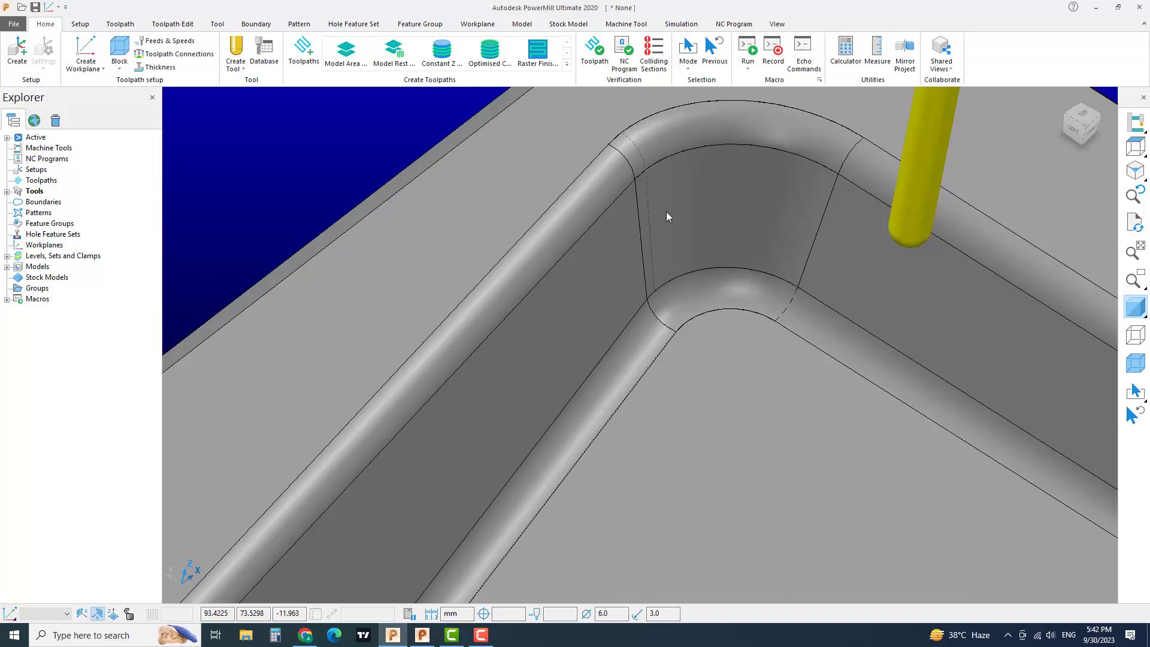
pyautogui.scroll(2, 666, 211)
pyautogui.scroll(-3, 696, 346)
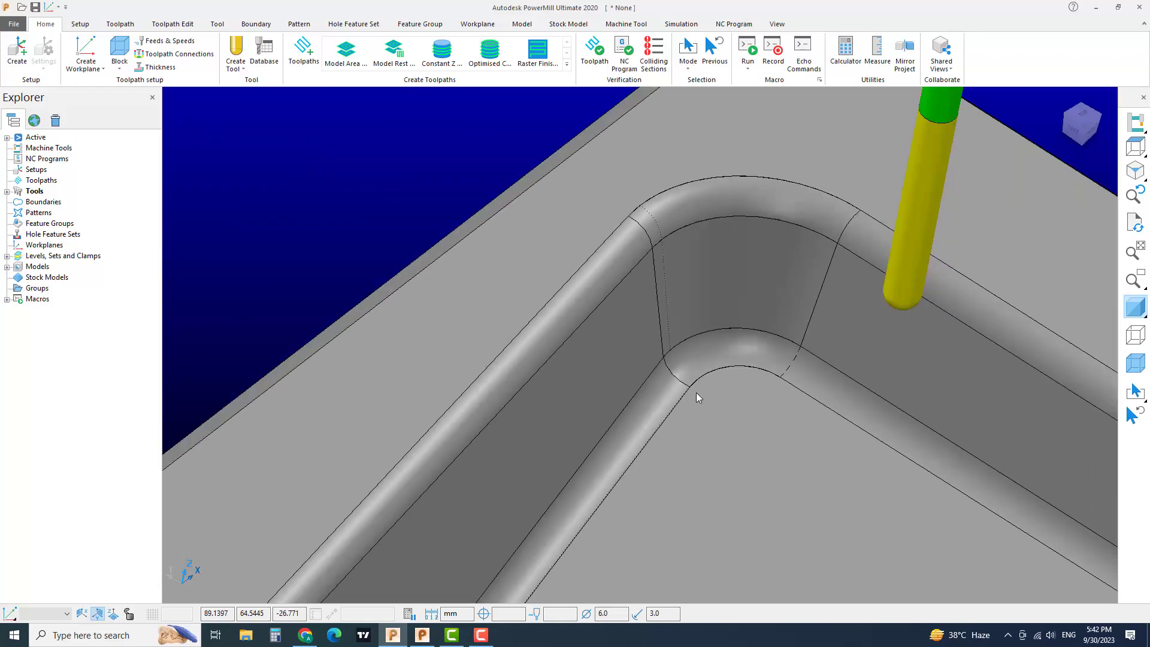
pyautogui.moveTo(696, 393); pyautogui.dragTo(714, 451, button='middle')
pyautogui.scroll(1, 714, 451)
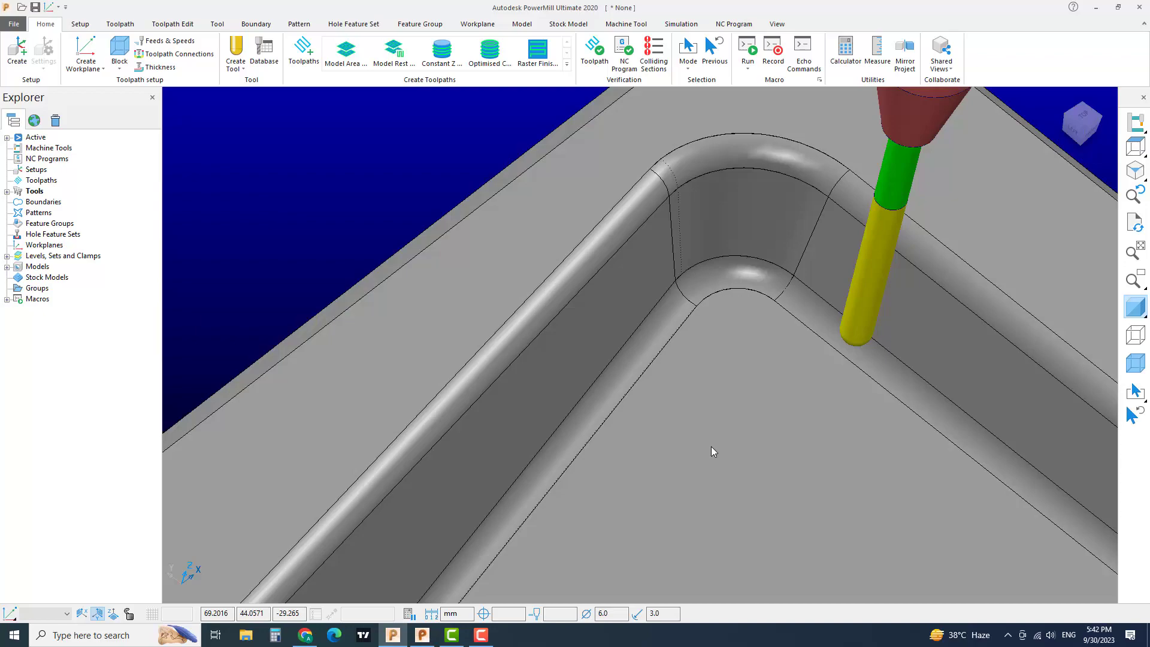
pyautogui.scroll(3, 731, 434)
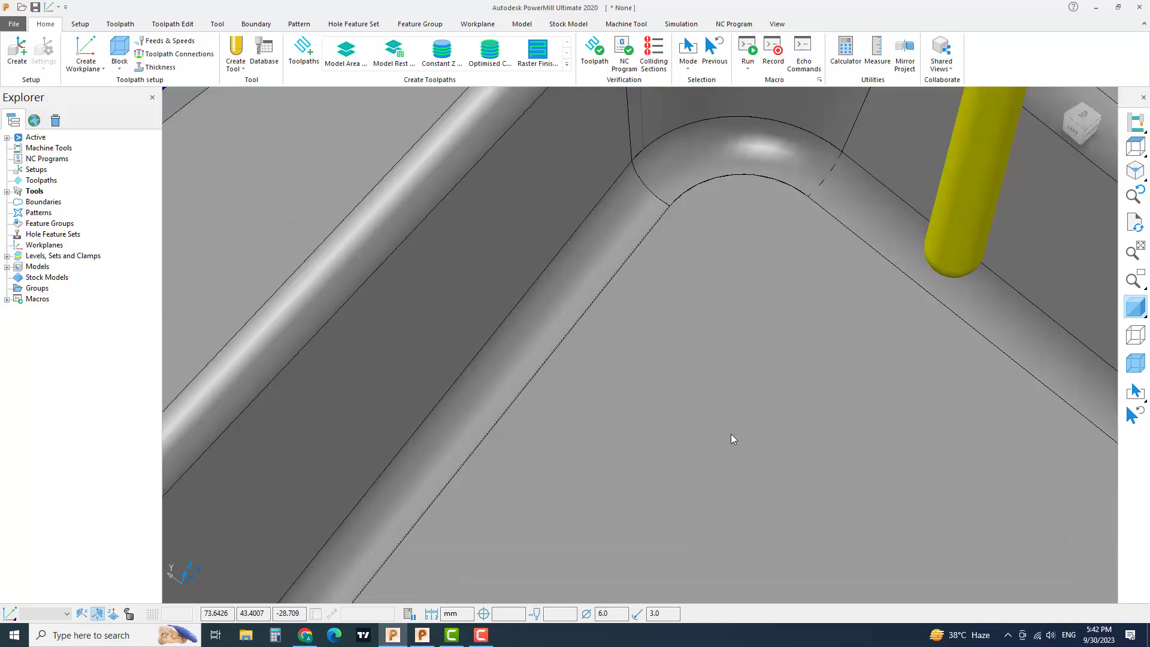
pyautogui.keyDown('shift'); pyautogui.moveTo(706, 379); pyautogui.dragTo(702, 454, button='middle'); pyautogui.keyUp('shift')
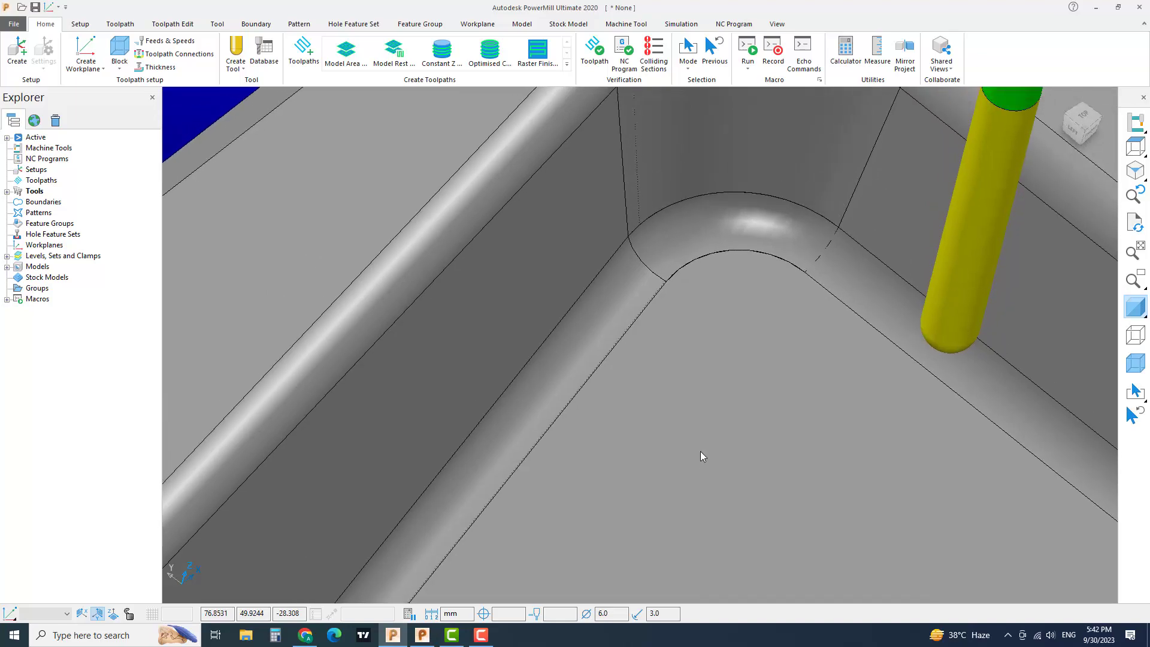
pyautogui.scroll(-2, 701, 453)
pyautogui.keyDown('shift'); pyautogui.moveTo(657, 382); pyautogui.dragTo(731, 386, button='middle'); pyautogui.keyUp('shift')
pyautogui.scroll(3, 714, 256)
pyautogui.scroll(4, 666, 418)
# Step: Highlight the bottom and top fillet surfaces around the pocket's far corner one at a time, and clear the selection
pyautogui.click(707, 399)
pyautogui.click(661, 472)
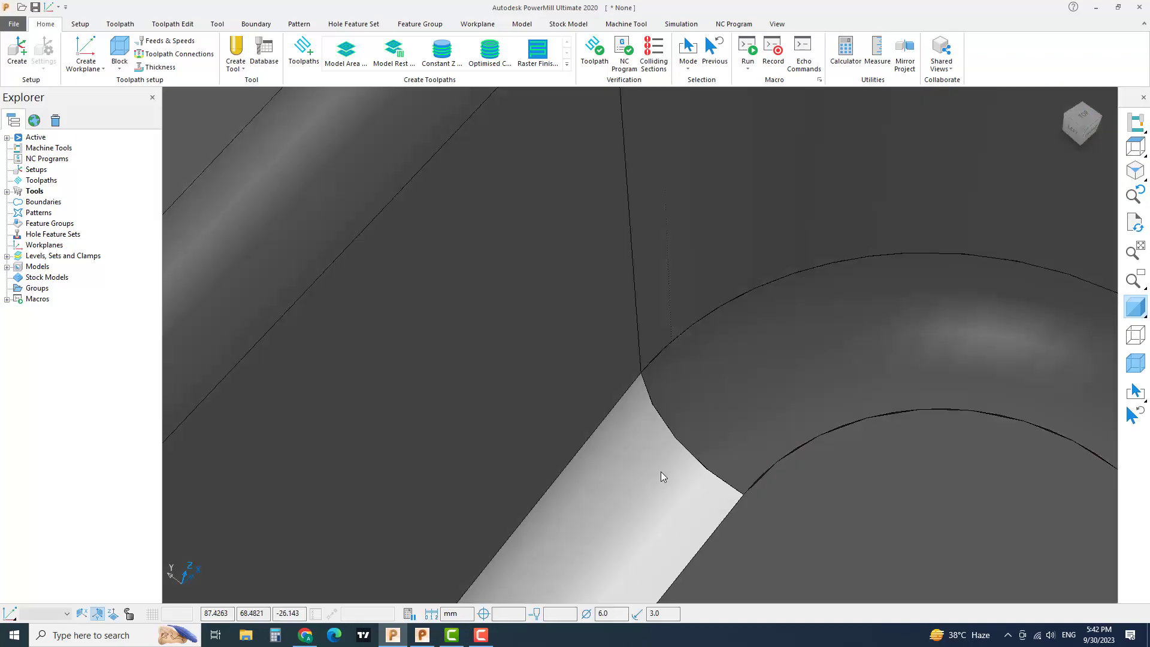
pyautogui.scroll(-3, 660, 472)
pyautogui.scroll(-2, 660, 472)
pyautogui.click(636, 300)
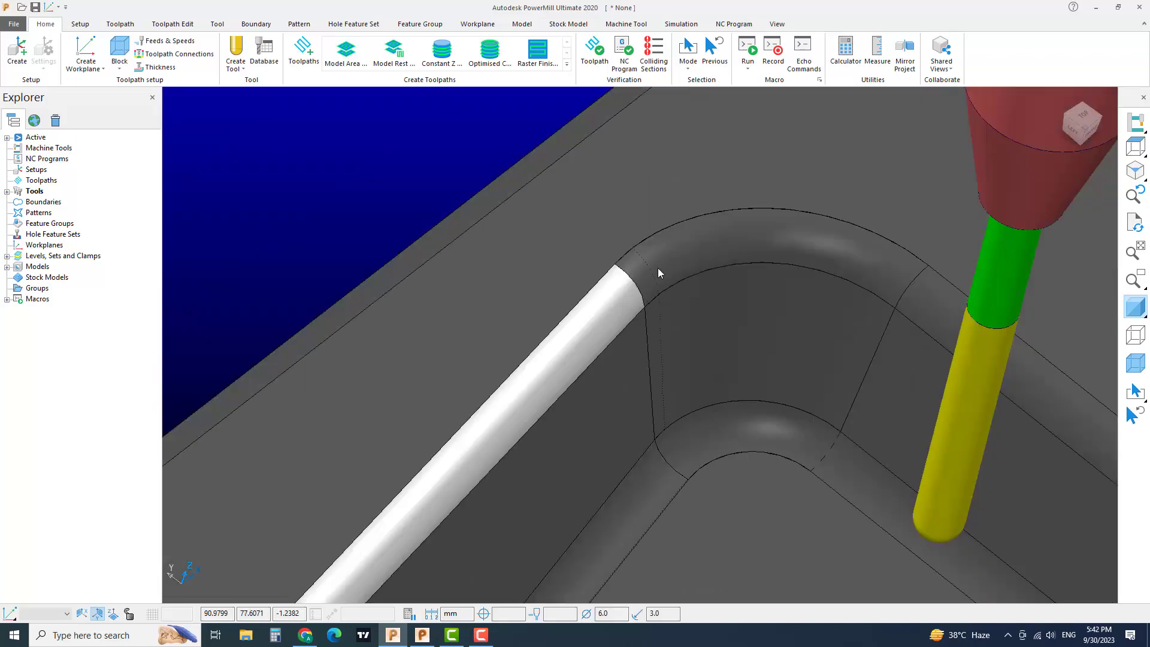
pyautogui.click(658, 268)
pyautogui.scroll(-3, 753, 440)
pyautogui.scroll(1, 728, 413)
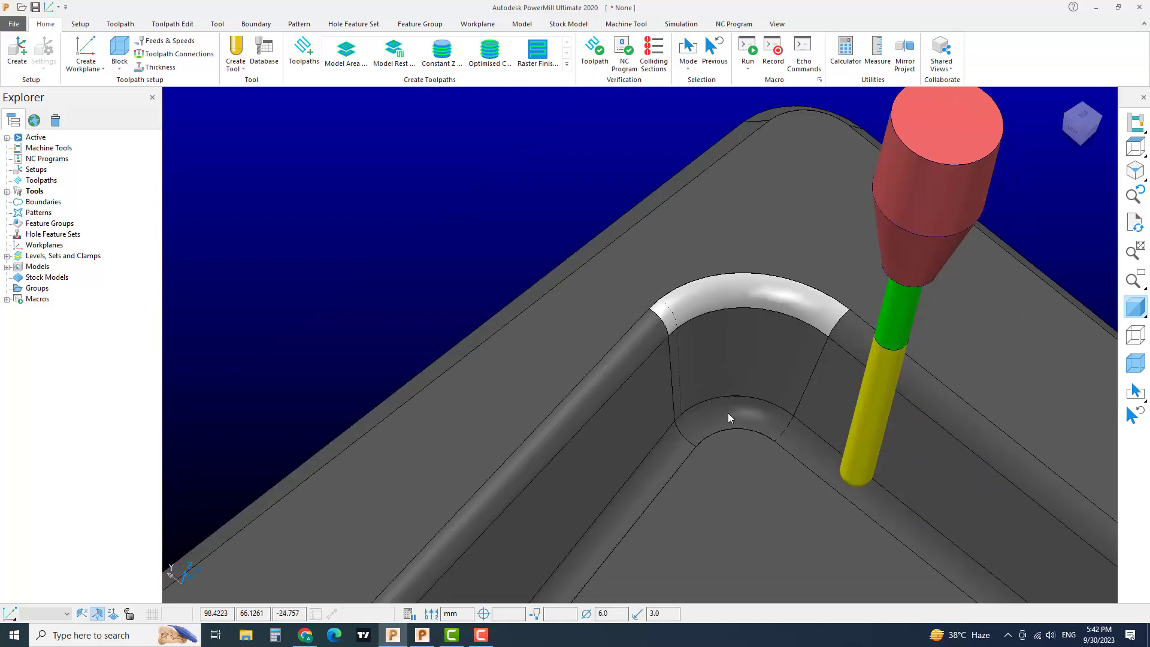
pyautogui.click(724, 414)
pyautogui.click(473, 205)
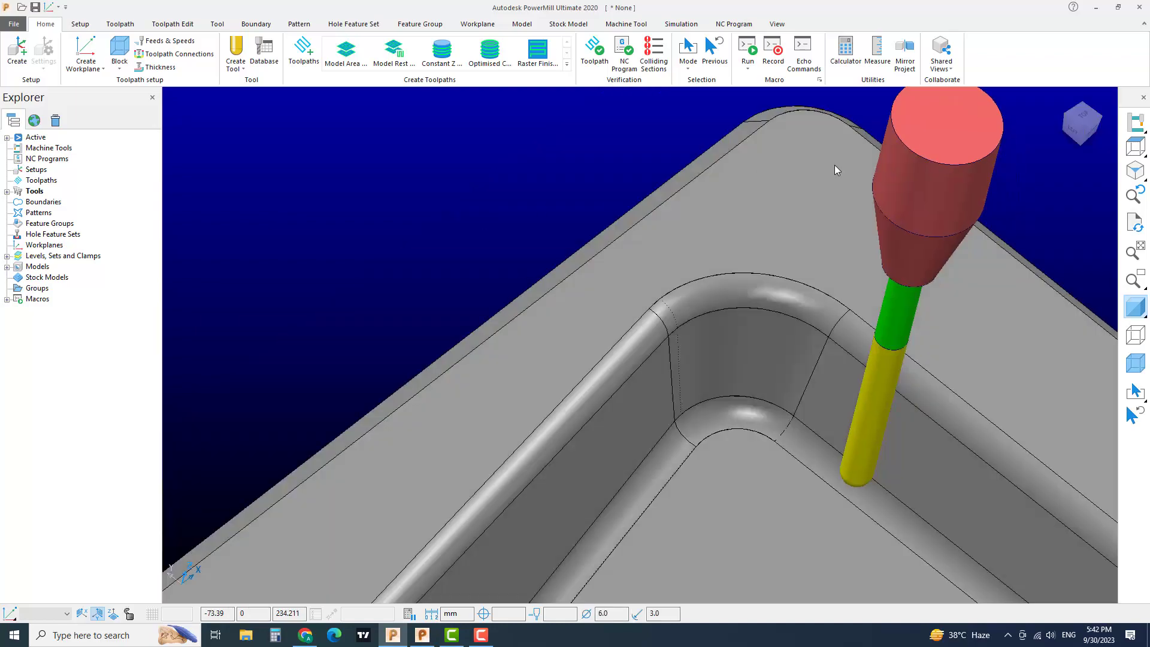
# Step: Measure the radius of the pocket's bottom fillet from three points on its edge at the far corner, and close the measuring dialog
pyautogui.click(876, 54)
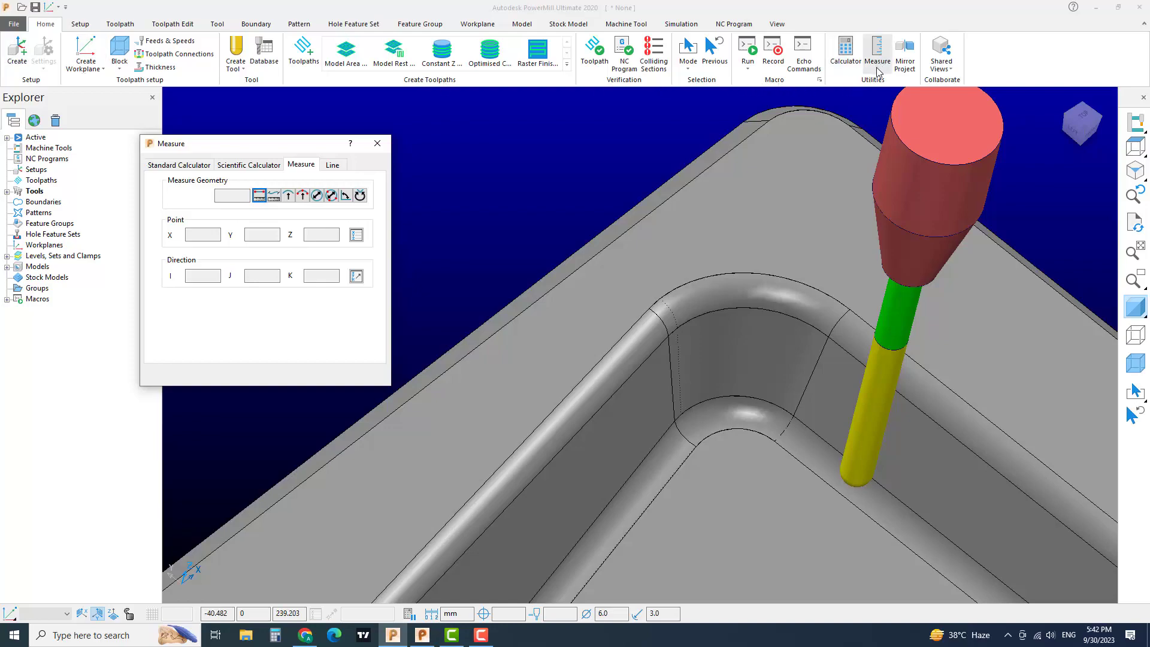
pyautogui.click(302, 198)
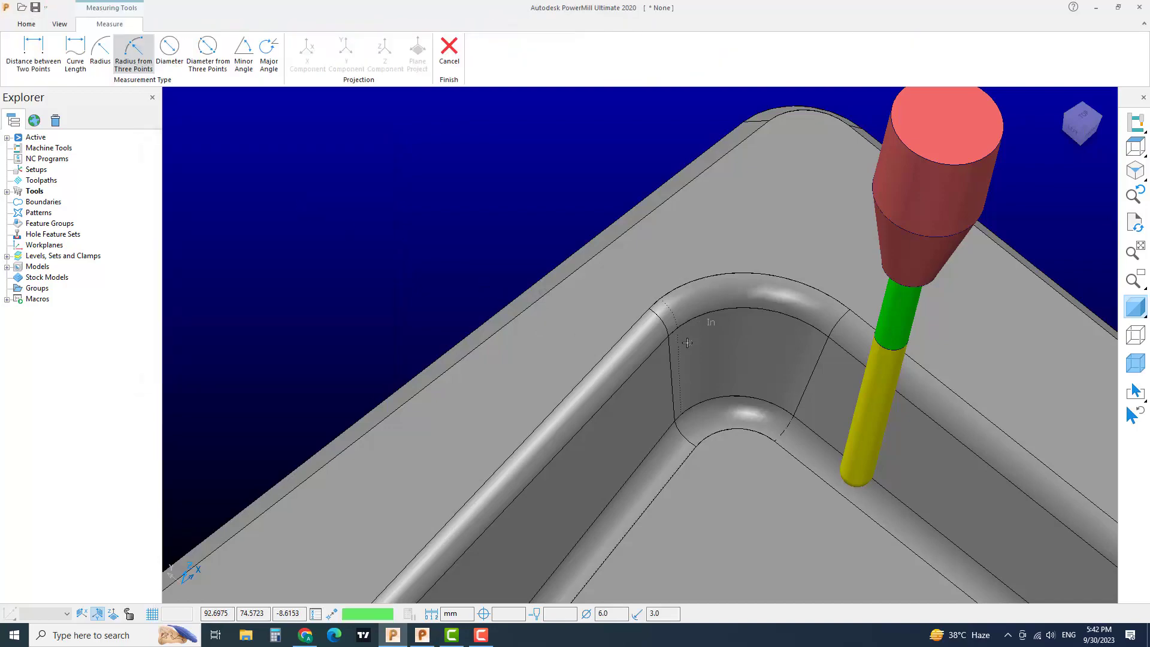
pyautogui.scroll(3, 695, 459)
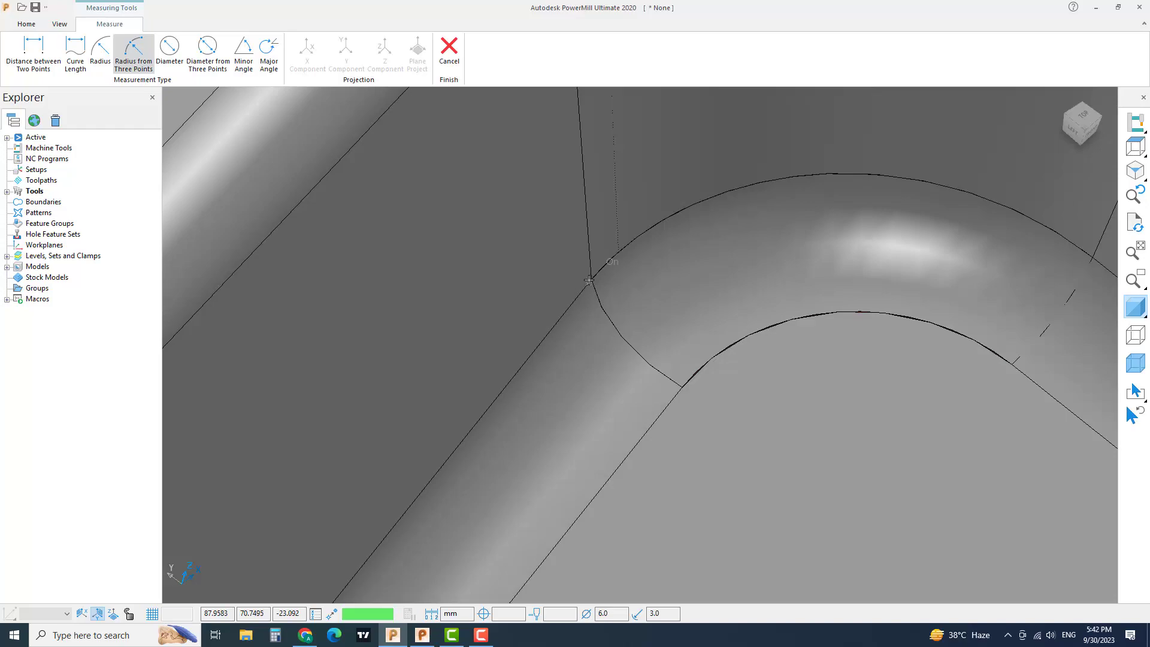
pyautogui.click(590, 278)
pyautogui.click(626, 341)
pyautogui.click(681, 387)
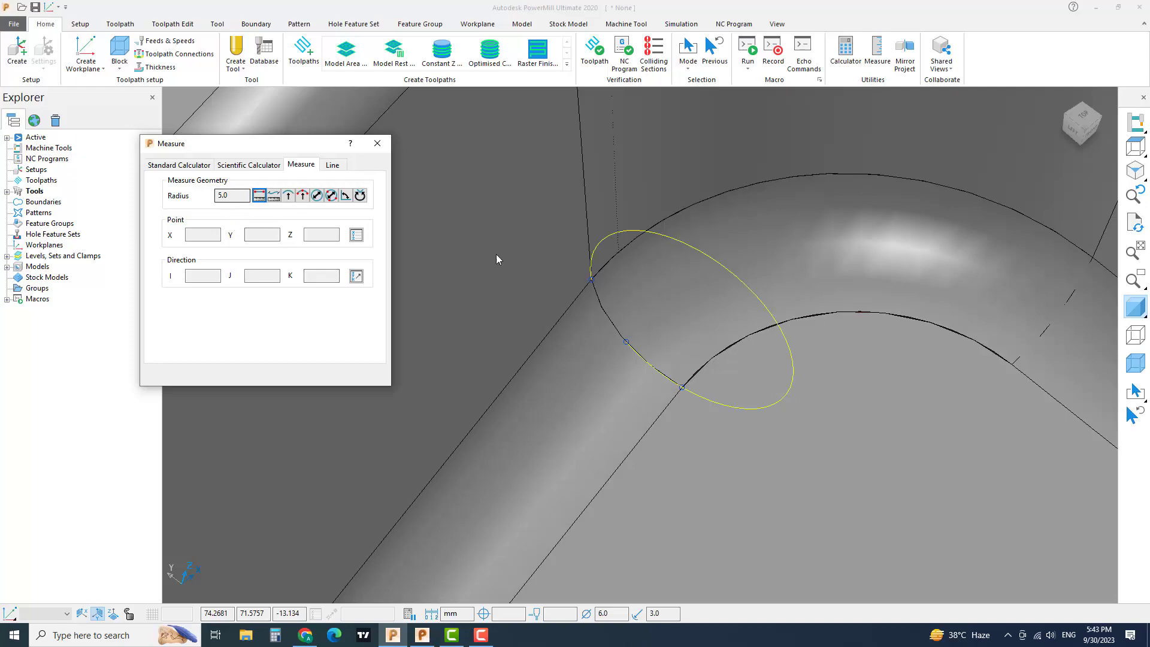
pyautogui.click(377, 146)
# Step: Compare the tool and its diameter with the pocket's corner fillets, and look over the whole block
pyautogui.scroll(-5, 666, 344)
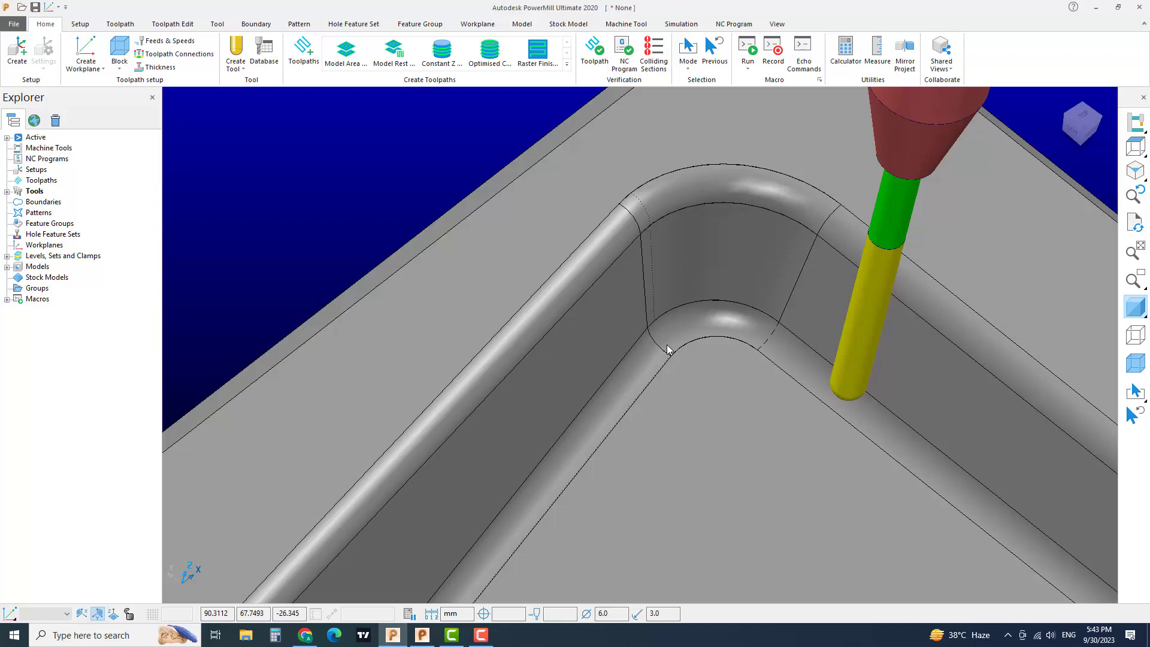
pyautogui.scroll(-3, 667, 345)
pyautogui.scroll(2, 667, 344)
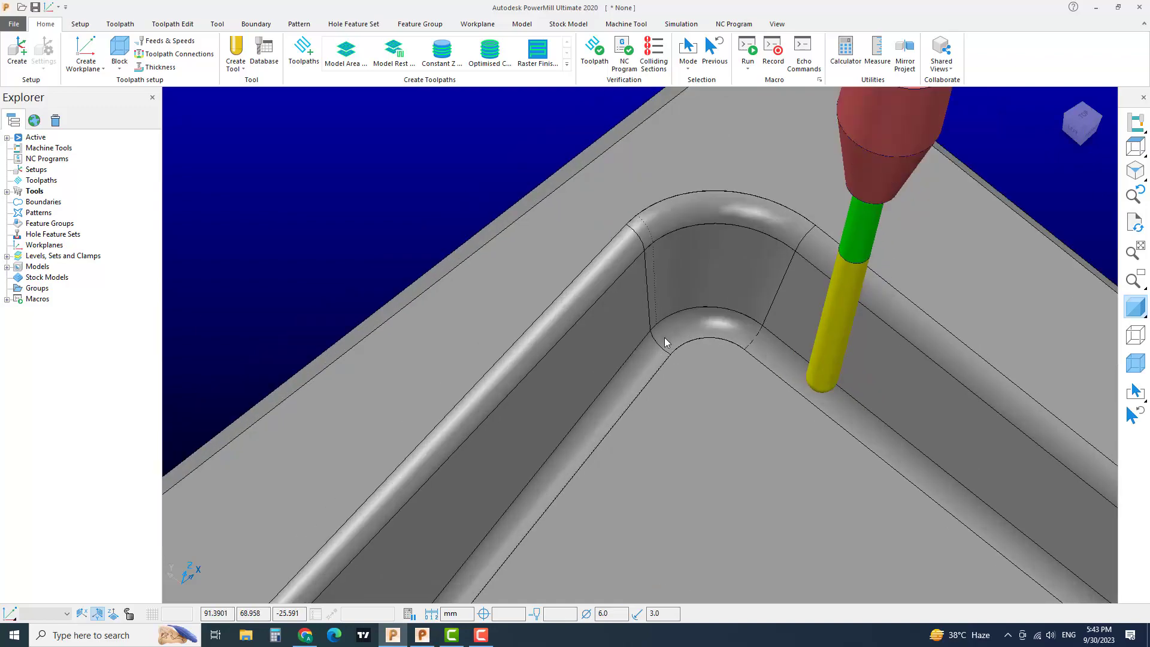
pyautogui.scroll(-3, 664, 339)
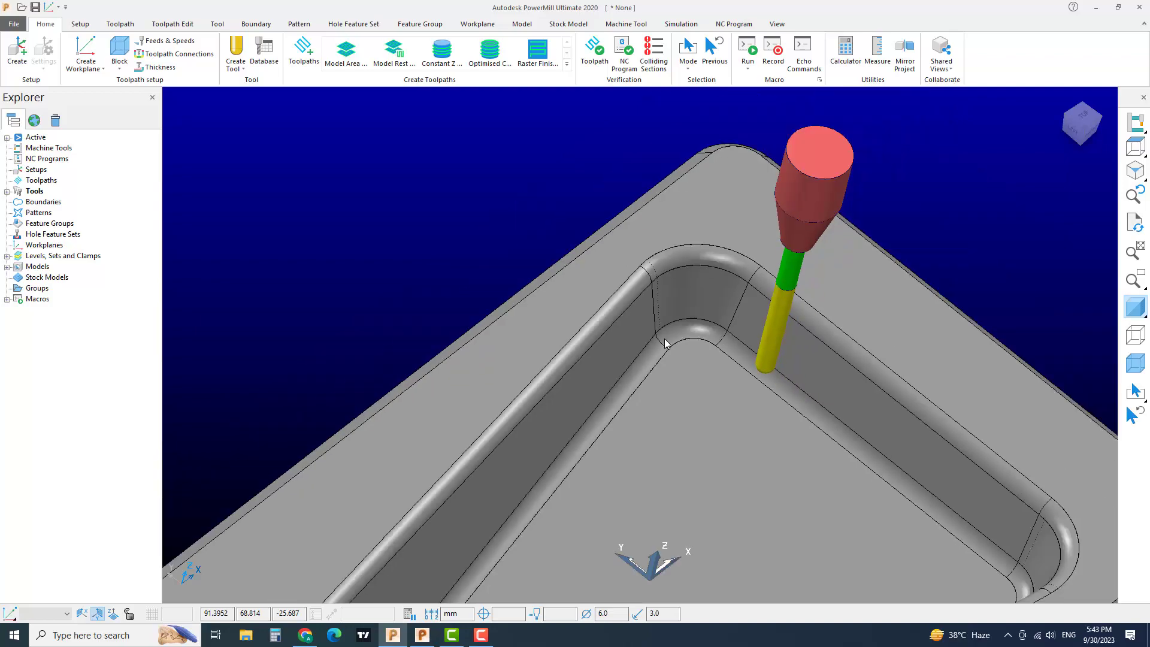
pyautogui.moveTo(666, 342); pyautogui.dragTo(656, 390, button='middle')
pyautogui.scroll(4, 663, 354)
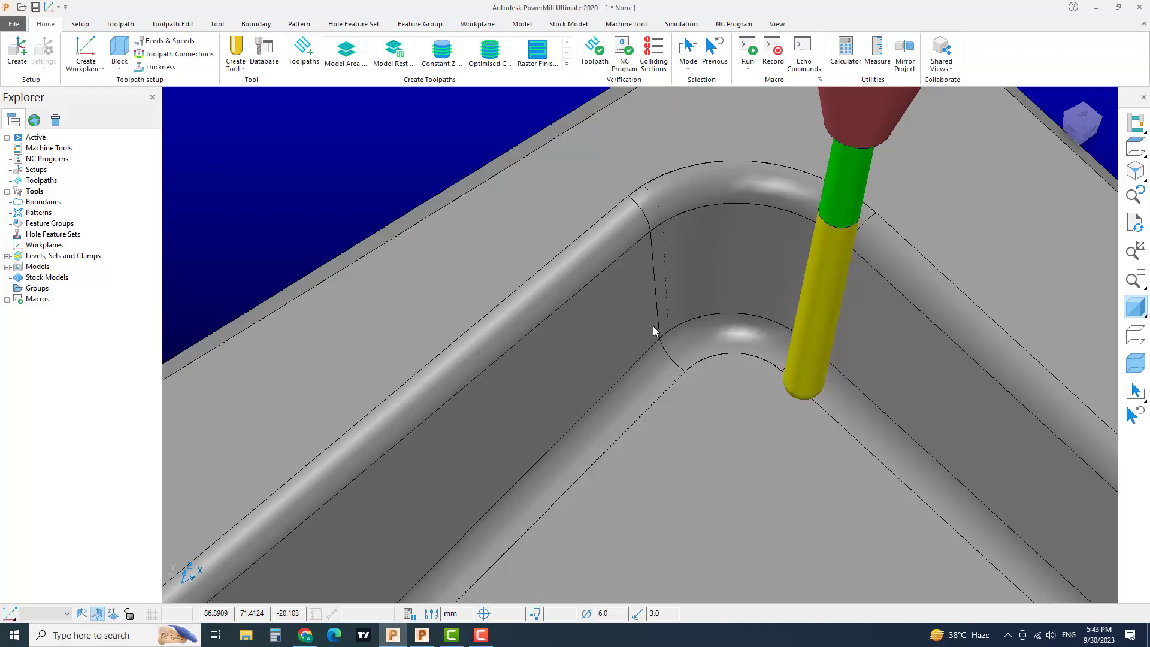
pyautogui.scroll(-2, 653, 326)
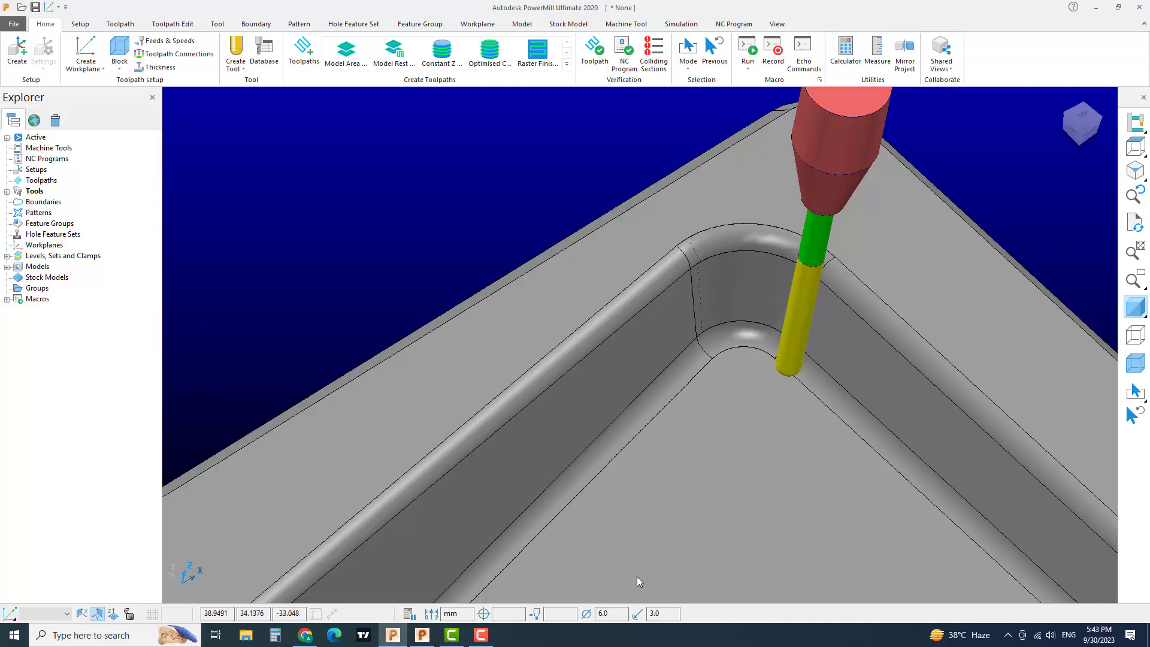
pyautogui.doubleClick(596, 614)
pyautogui.scroll(-2, 700, 312)
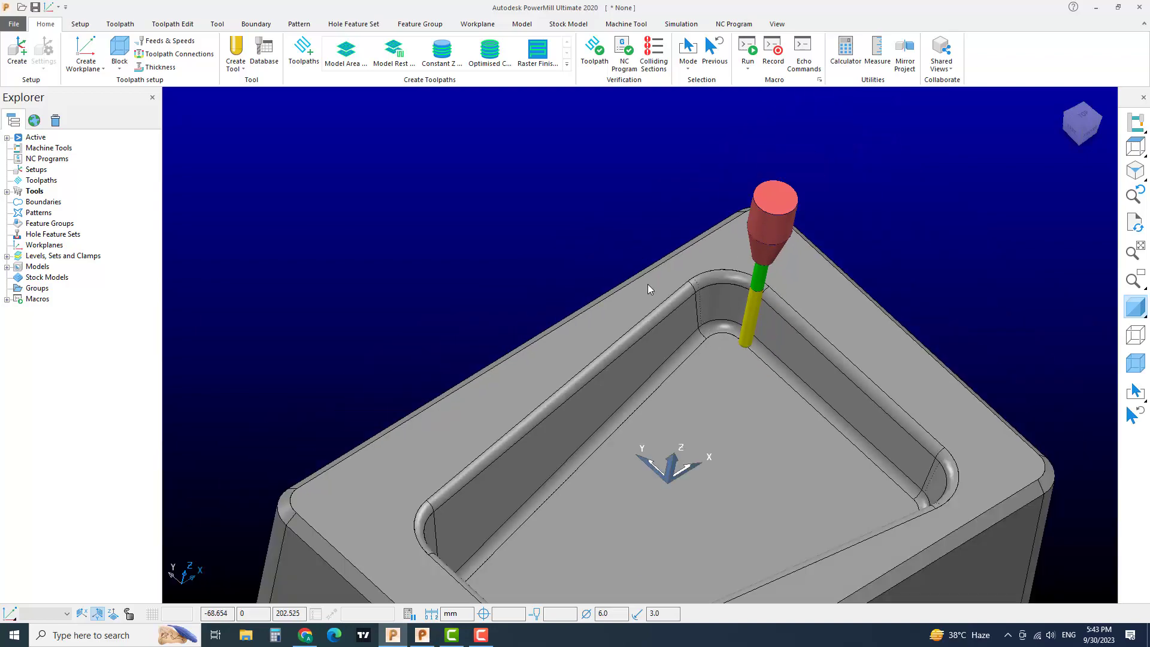
pyautogui.scroll(1, 693, 347)
pyautogui.moveTo(732, 372); pyautogui.dragTo(607, 310, button='middle')
pyautogui.scroll(-3, 608, 311)
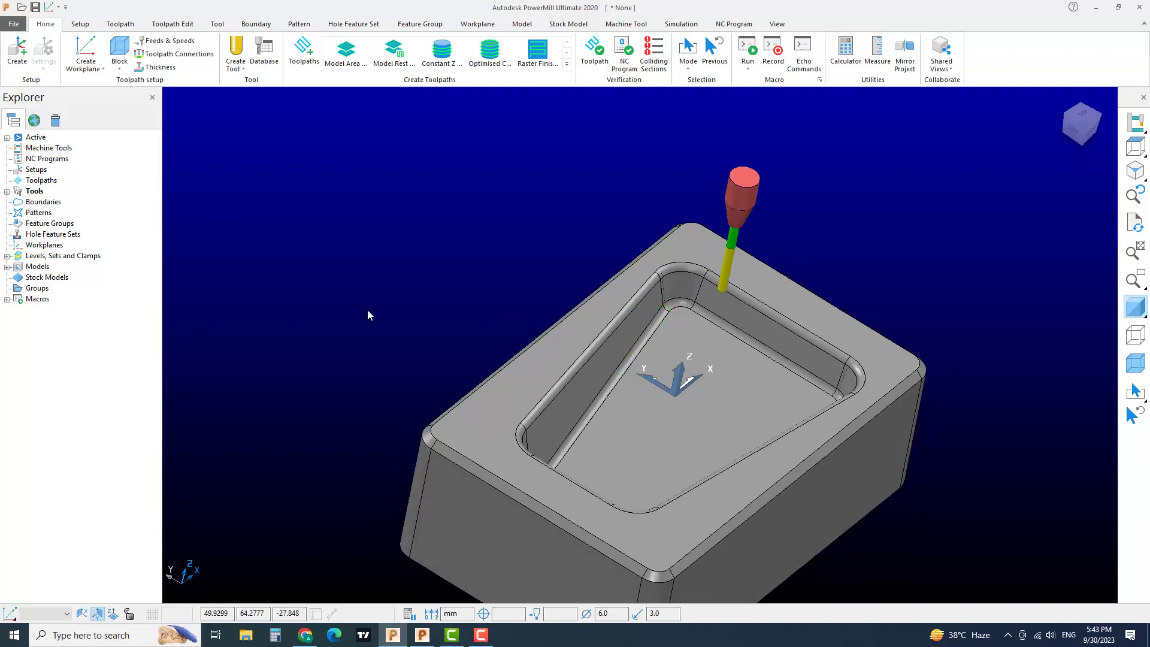
# Step: Create a new Selected Surface boundary
pyautogui.rightClick(43, 202)
pyautogui.moveTo(120, 271)
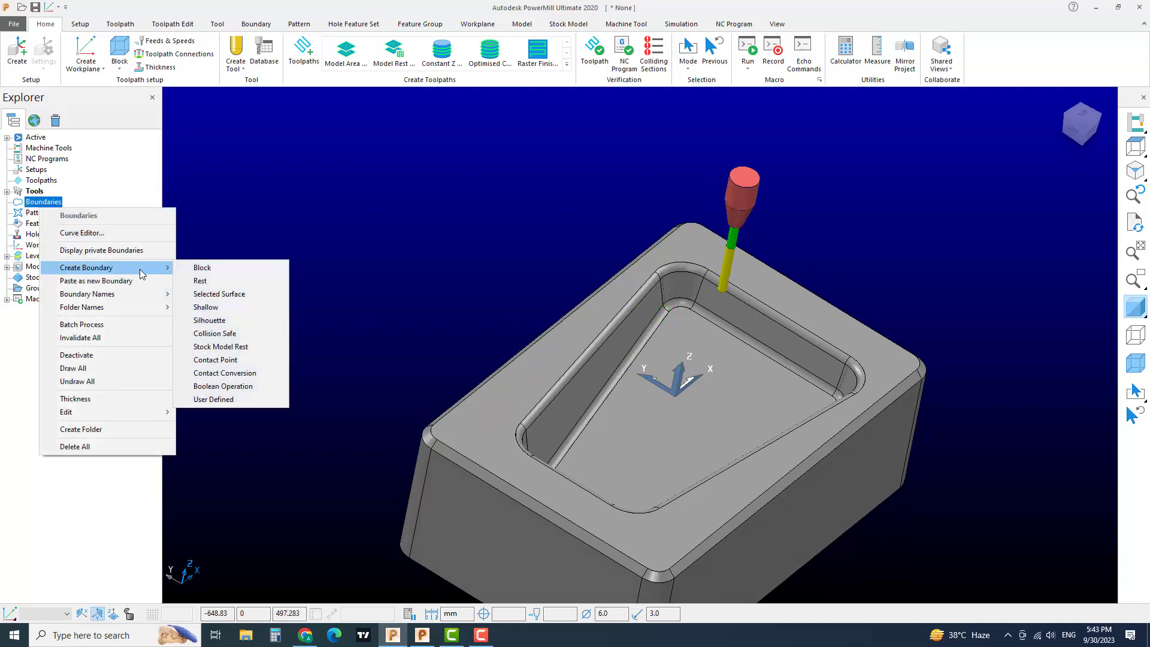
pyautogui.click(224, 294)
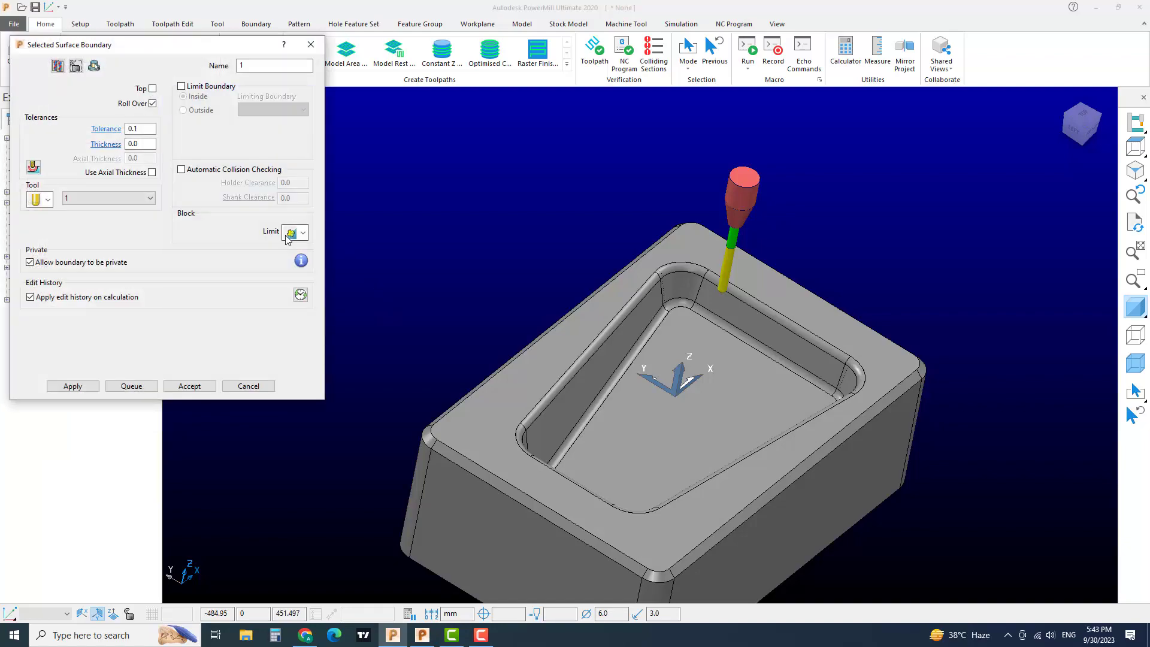
# Step: Select the pocket floor, the far corner's wall and fillets, and the walls and fillets adjoining that corner on both sides
pyautogui.moveTo(742, 339); pyautogui.dragTo(677, 308, button='middle')
pyautogui.scroll(3, 679, 339)
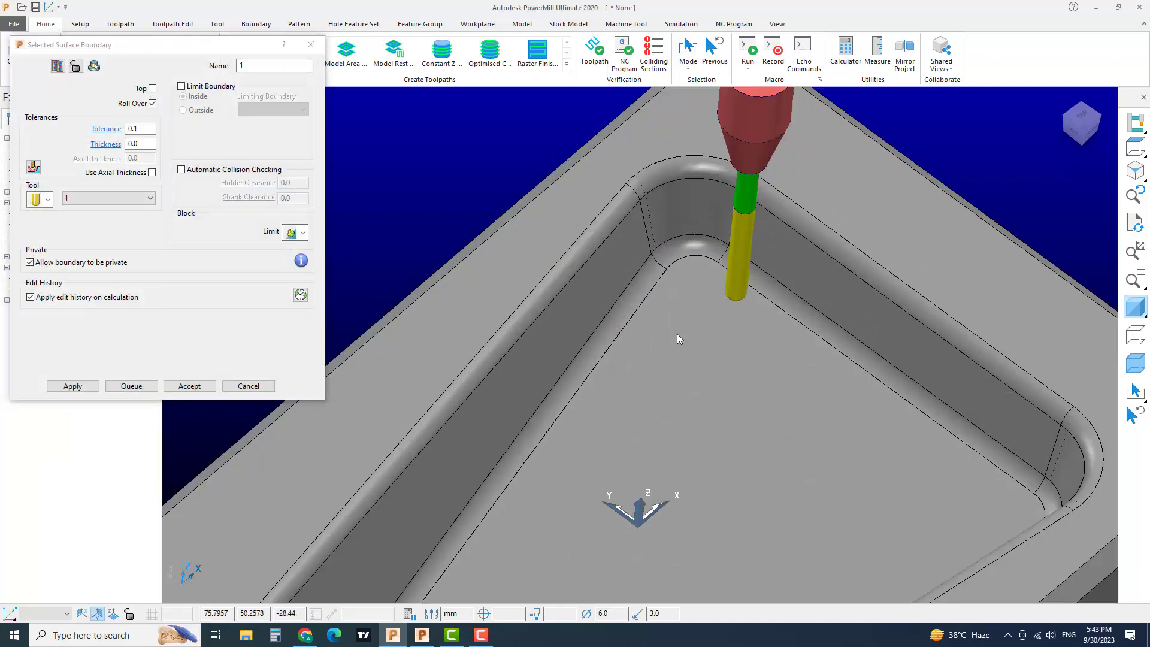
pyautogui.click(666, 181)
pyautogui.keyDown('shift'); pyautogui.click(694, 283); pyautogui.keyUp('shift')
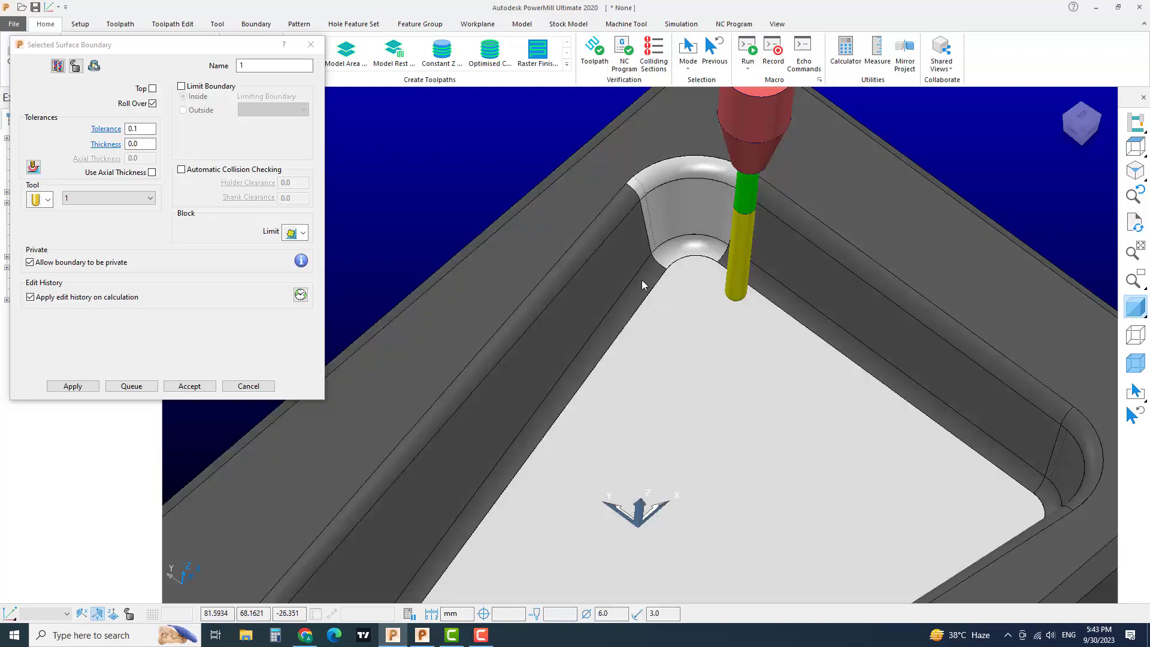
pyautogui.keyDown('shift'); pyautogui.click(640, 279); pyautogui.keyUp('shift')
pyautogui.keyDown('shift'); pyautogui.click(620, 253); pyautogui.keyUp('shift')
pyautogui.keyDown('shift'); pyautogui.click(602, 229); pyautogui.keyUp('shift')
pyautogui.keyDown('shift'); pyautogui.click(805, 230); pyautogui.keyUp('shift')
pyautogui.keyDown('shift'); pyautogui.click(795, 281); pyautogui.keyUp('shift')
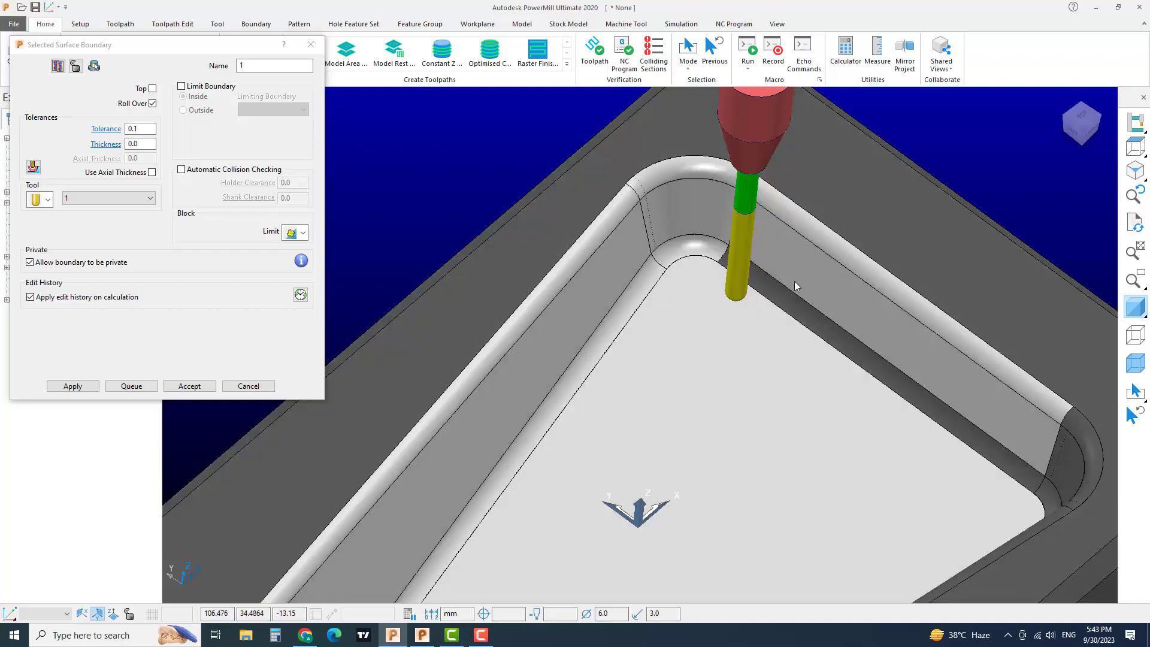
pyautogui.keyDown('shift'); pyautogui.click(799, 314); pyautogui.keyUp('shift')
# Step: Add the wall and fillets of the wide end's other corner and of the long side beyond it to the selection
pyautogui.scroll(-5, 797, 384)
pyautogui.moveTo(758, 477); pyautogui.dragTo(716, 254, button='middle')
pyautogui.scroll(7, 850, 241)
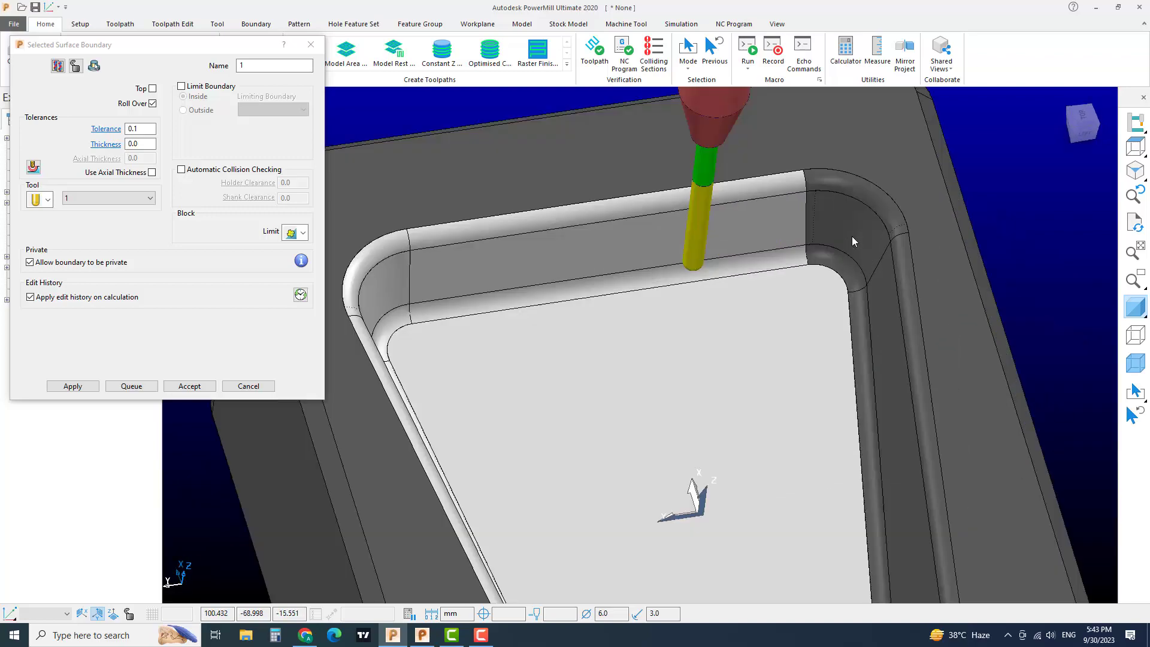
pyautogui.keyDown('shift'); pyautogui.click(839, 274); pyautogui.keyUp('shift')
pyautogui.keyDown('shift'); pyautogui.click(879, 209); pyautogui.keyUp('shift')
pyautogui.keyDown('shift'); pyautogui.click(905, 170); pyautogui.keyUp('shift')
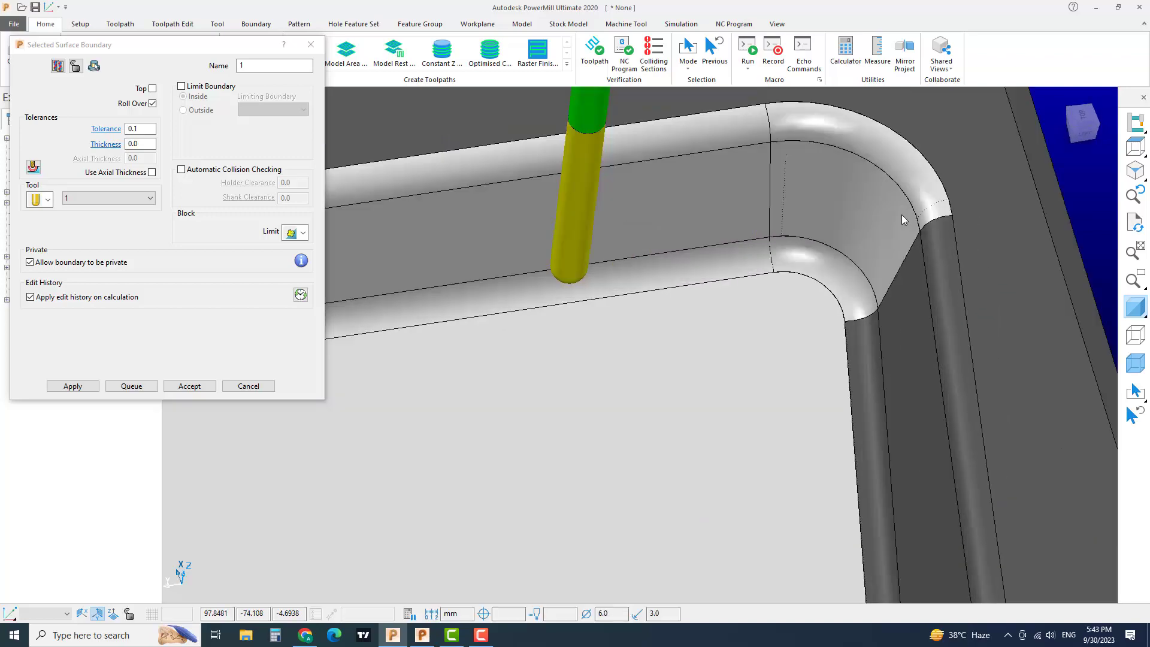
pyautogui.keyDown('shift'); pyautogui.click(933, 264); pyautogui.keyUp('shift')
pyautogui.keyDown('shift'); pyautogui.click(904, 308); pyautogui.keyUp('shift')
pyautogui.keyDown('shift'); pyautogui.click(870, 357); pyautogui.keyUp('shift')
# Step: Add the wall and fillet surfaces around the pocket's narrow end to the selection
pyautogui.scroll(-5, 860, 371)
pyautogui.moveTo(716, 492); pyautogui.dragTo(746, 390, button='middle')
pyautogui.scroll(10, 746, 390)
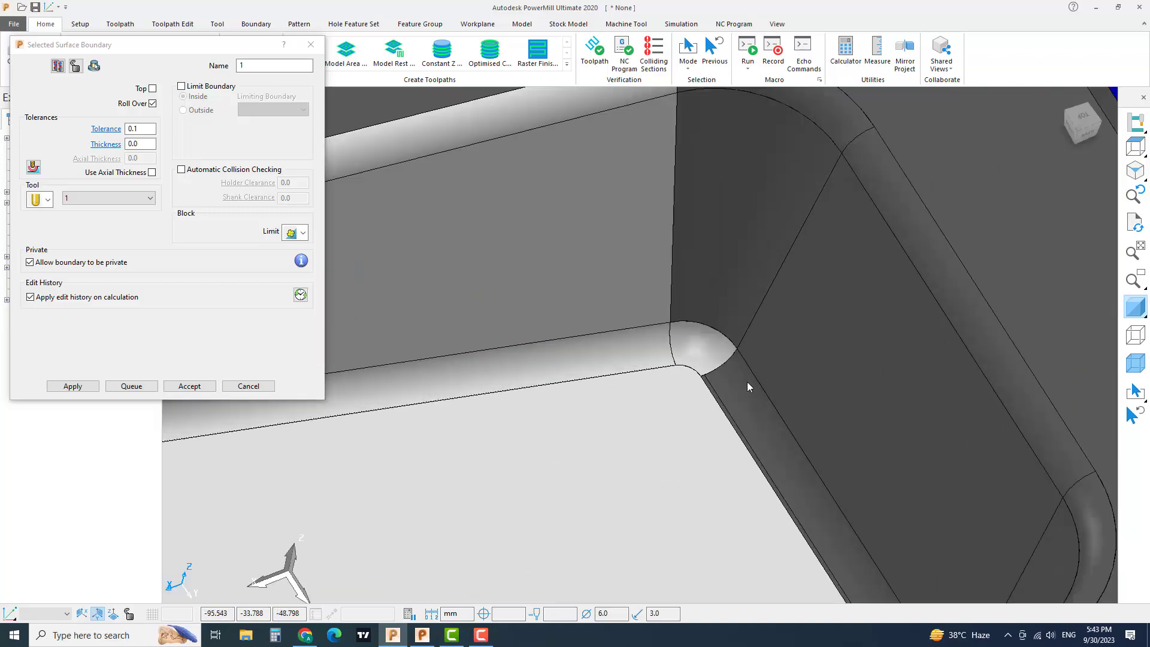
pyautogui.scroll(-6, 747, 382)
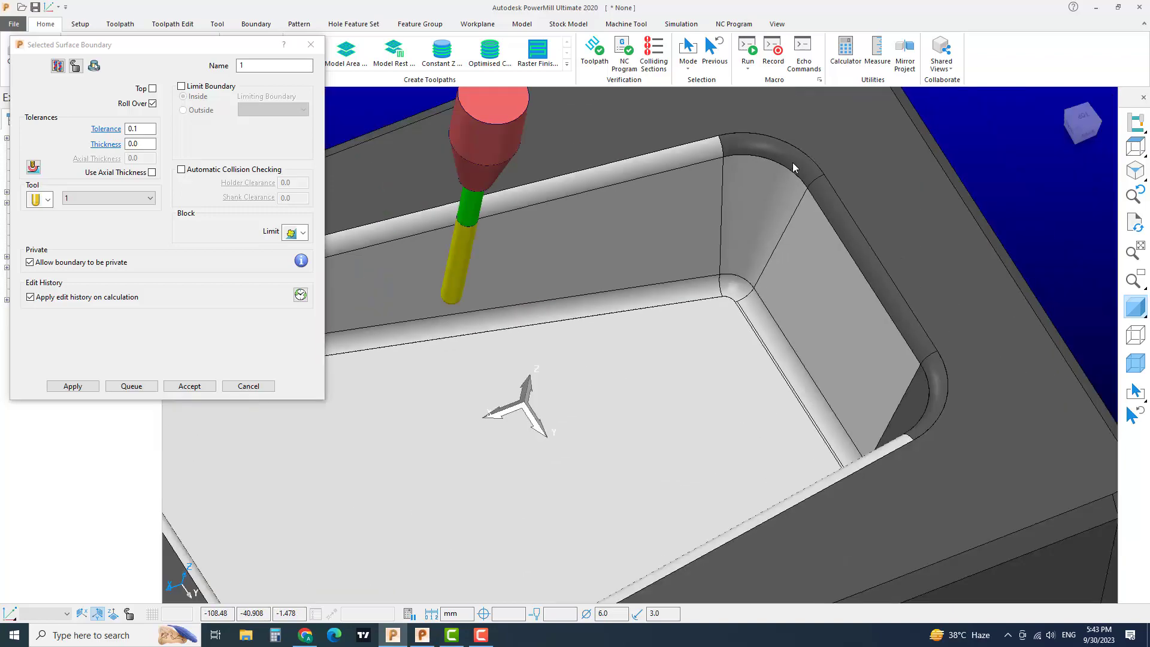
pyautogui.scroll(-5, 832, 264)
pyautogui.moveTo(833, 264); pyautogui.dragTo(819, 397, button='middle')
pyautogui.scroll(8, 854, 349)
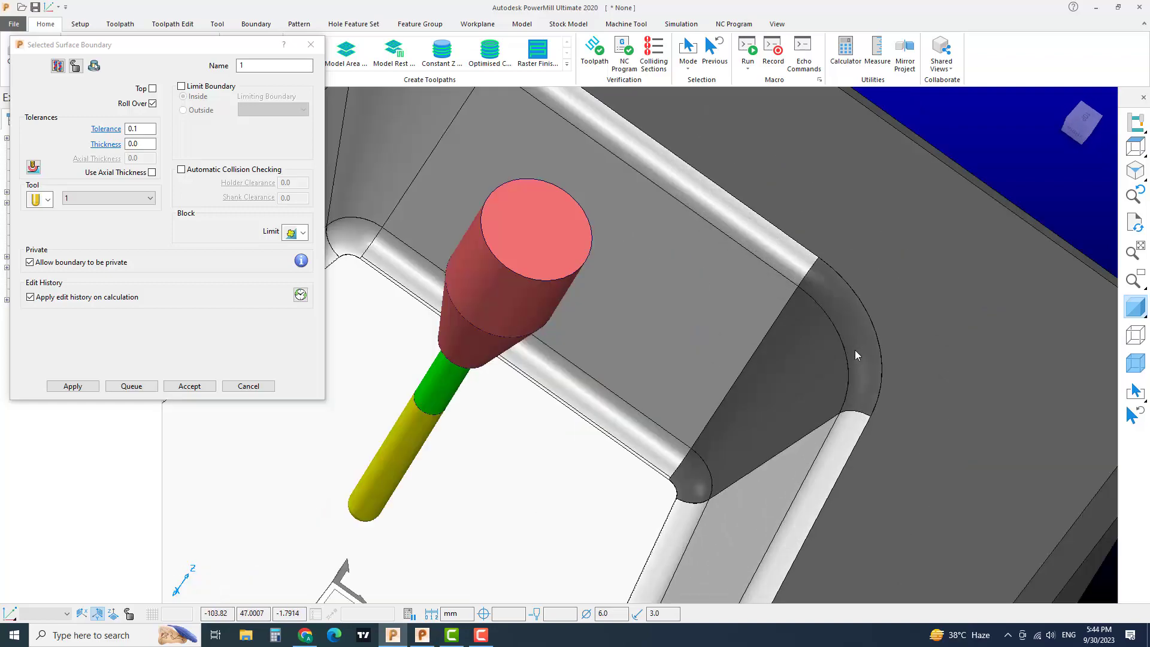
# Step: Start a new selection with the bottom fillet, wall and top fillet of the unselected corner at the pocket's narrow end
pyautogui.click(699, 475)
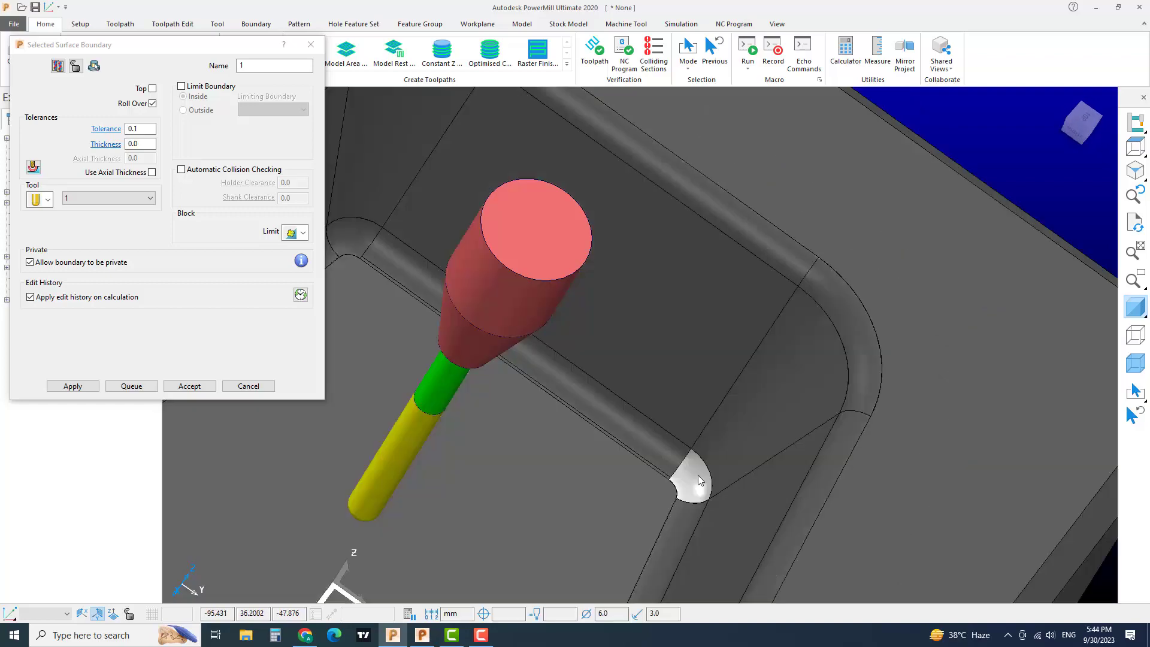
pyautogui.scroll(-5, 727, 439)
pyautogui.scroll(4, 727, 440)
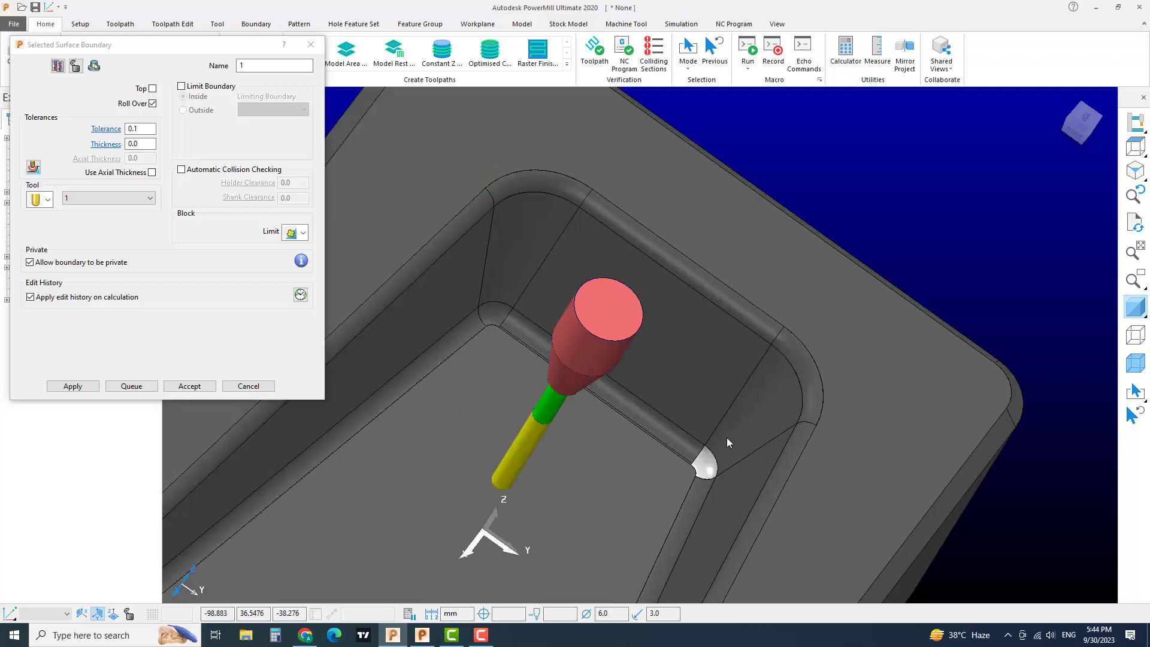
pyautogui.click(760, 418)
pyautogui.keyDown('shift'); pyautogui.click(812, 375); pyautogui.keyUp('shift')
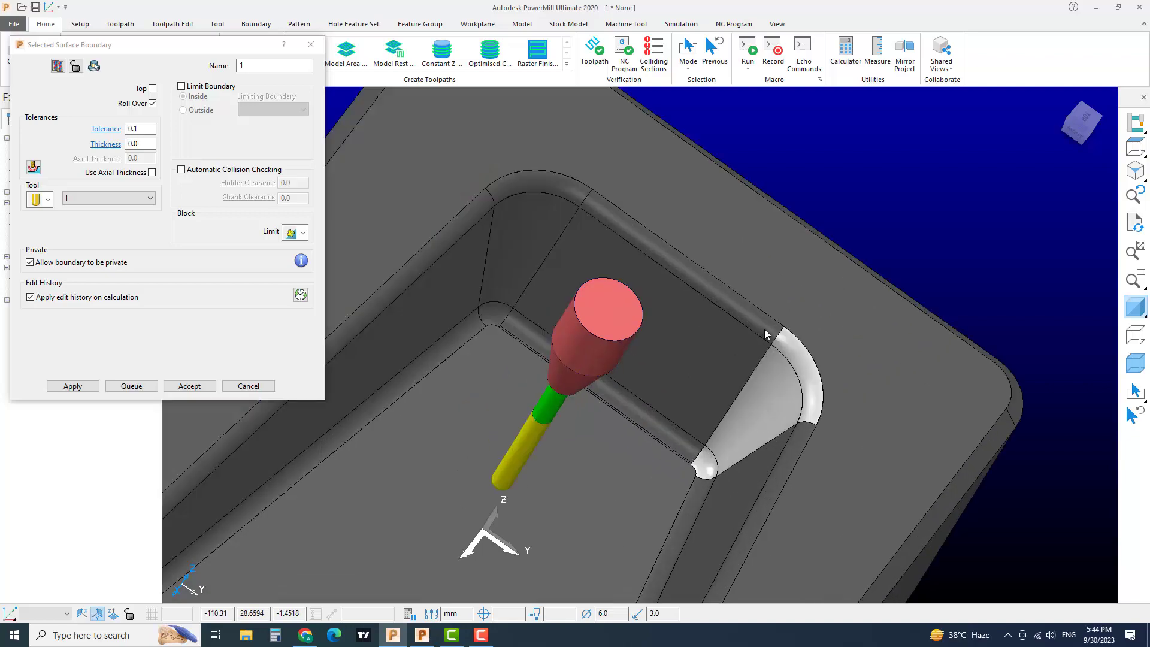
# Step: Add the narrow end's top fillet, wall and bottom fillet and the pocket floor to the selection
pyautogui.keyDown('shift'); pyautogui.click(764, 330); pyautogui.keyUp('shift')
pyautogui.keyDown('shift'); pyautogui.click(739, 351); pyautogui.keyUp('shift')
pyautogui.scroll(5, 672, 472)
pyautogui.keyDown('shift'); pyautogui.click(687, 411); pyautogui.keyUp('shift')
pyautogui.keyDown('shift'); pyautogui.click(687, 450); pyautogui.keyUp('shift')
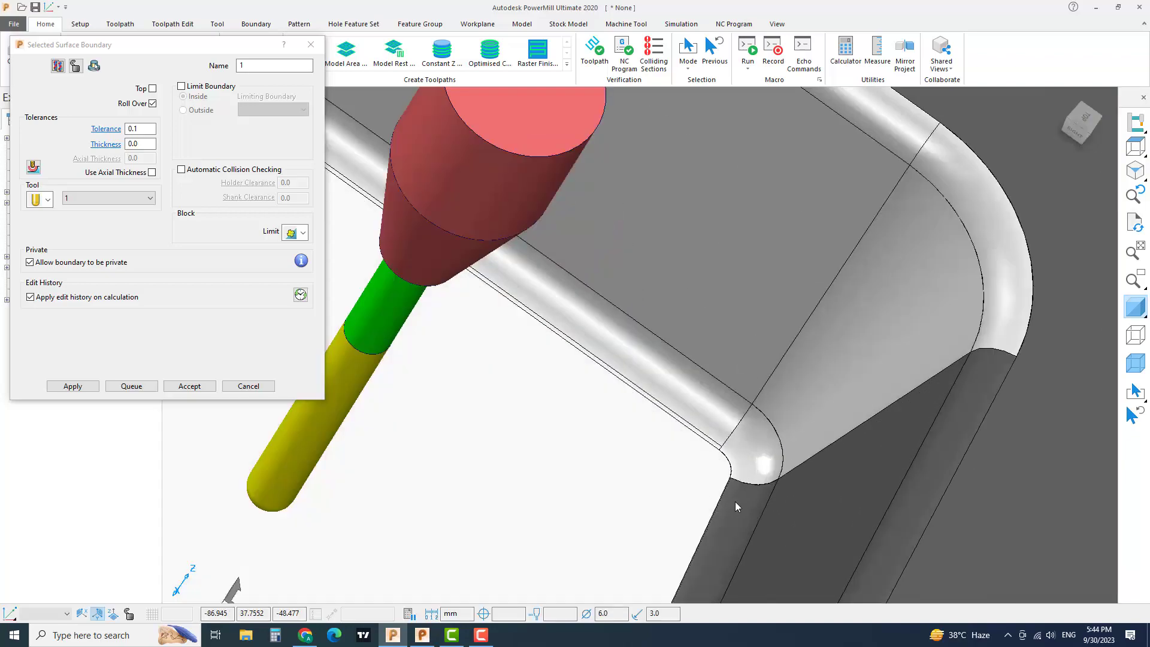
# Step: Add the bottom fillet, wall and top fillet of the long side adjoining the selected corner to the selection
pyautogui.keyDown('shift'); pyautogui.click(735, 501); pyautogui.keyUp('shift')
pyautogui.keyDown('shift'); pyautogui.click(815, 512); pyautogui.keyUp('shift')
pyautogui.scroll(-3, 817, 503)
pyautogui.keyDown('shift'); pyautogui.click(878, 458); pyautogui.keyUp('shift')
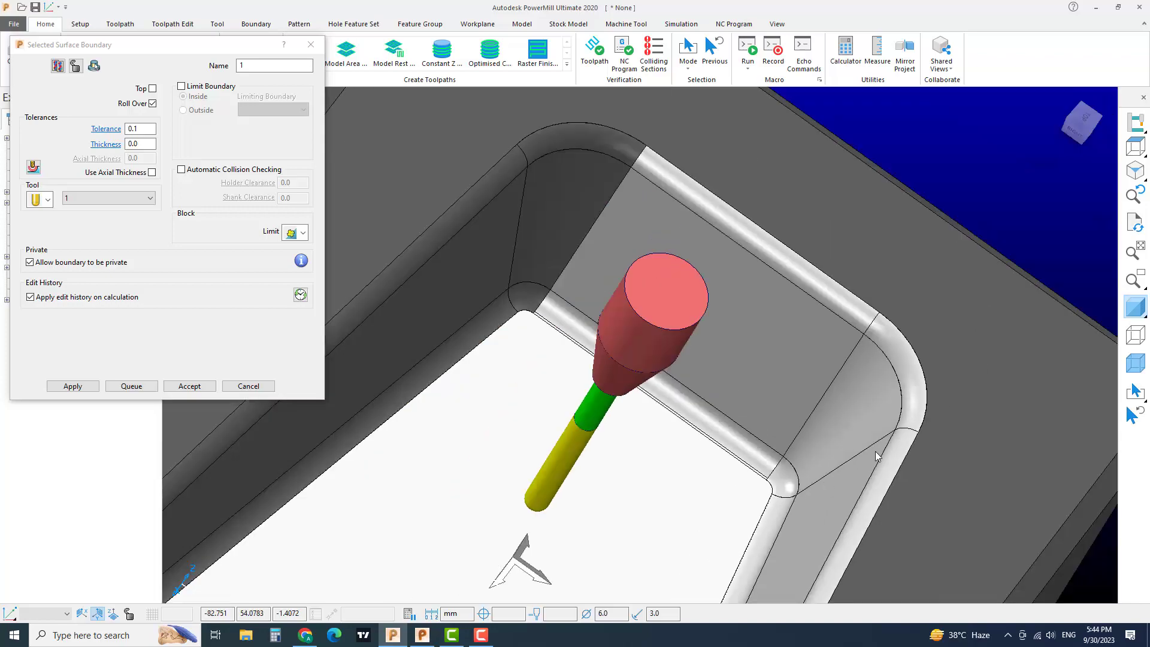
# Step: Add the wall and fillets of the narrow end's second corner and of the long side beyond it to the selection
pyautogui.keyDown('shift'); pyautogui.click(610, 154); pyautogui.keyUp('shift')
pyautogui.keyDown('shift'); pyautogui.click(598, 180); pyautogui.keyUp('shift')
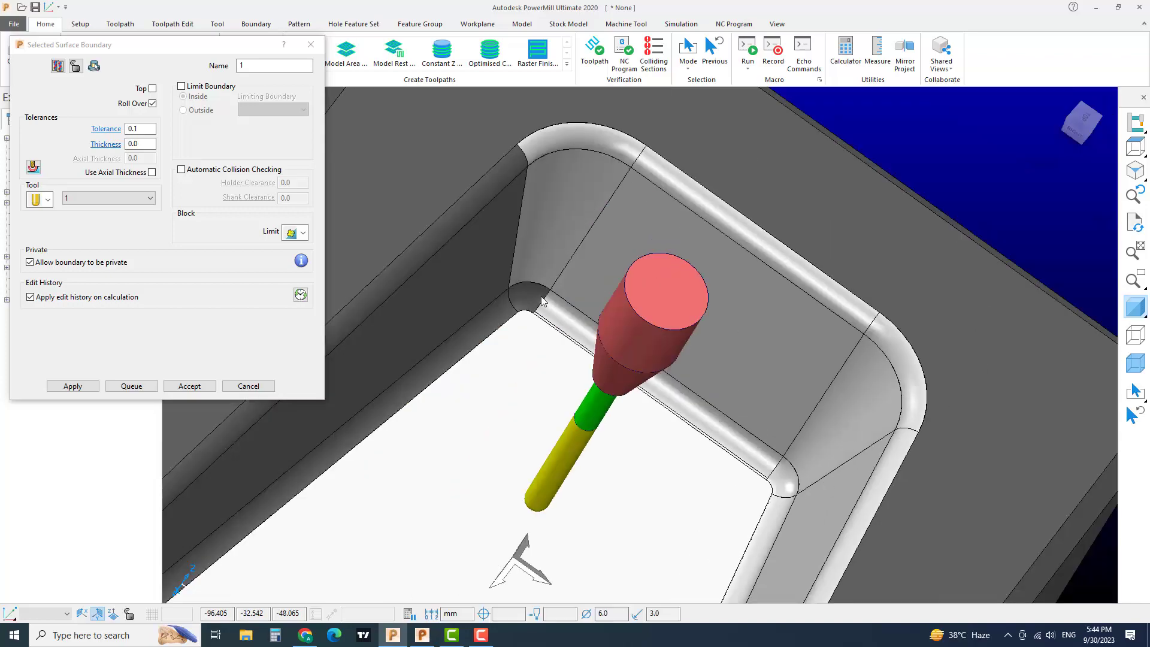
pyautogui.keyDown('shift'); pyautogui.click(546, 298); pyautogui.keyUp('shift')
pyautogui.keyDown('shift'); pyautogui.click(490, 329); pyautogui.keyUp('shift')
pyautogui.keyDown('shift'); pyautogui.click(490, 258); pyautogui.keyUp('shift')
pyautogui.scroll(-2, 504, 294)
pyautogui.scroll(2, 475, 241)
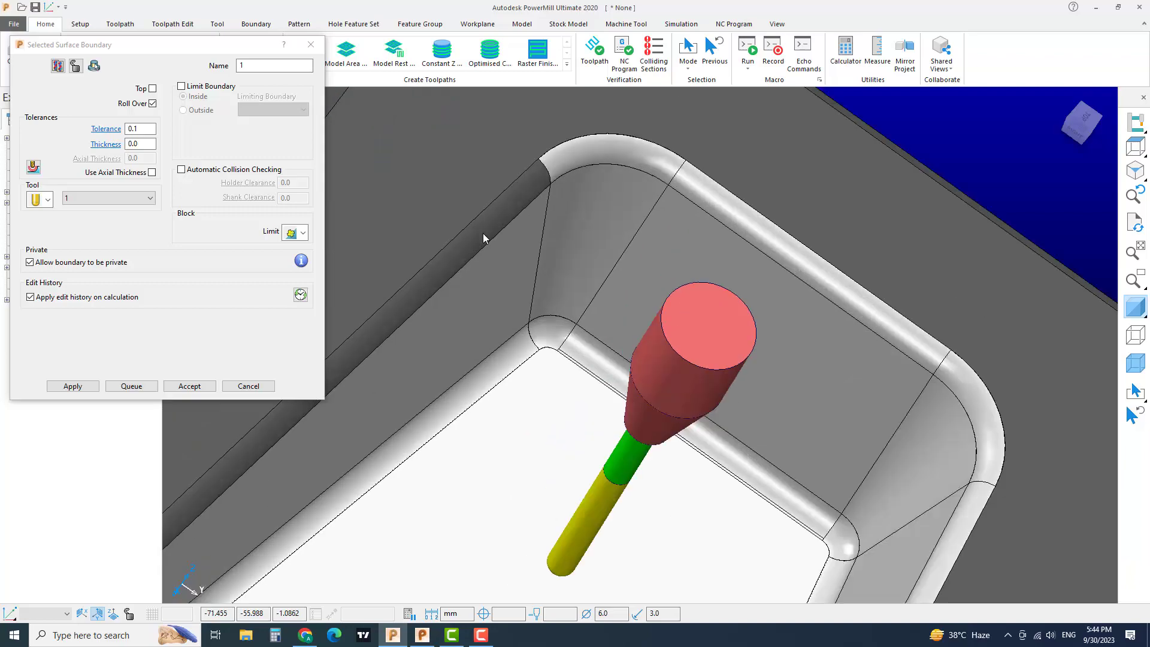
# Step: Add the remaining wall and fillet surfaces at the pocket's wide end and its two corners to the selection
pyautogui.scroll(-3, 481, 236)
pyautogui.moveTo(619, 427); pyautogui.dragTo(552, 319, button='middle')
pyautogui.scroll(3, 496, 275)
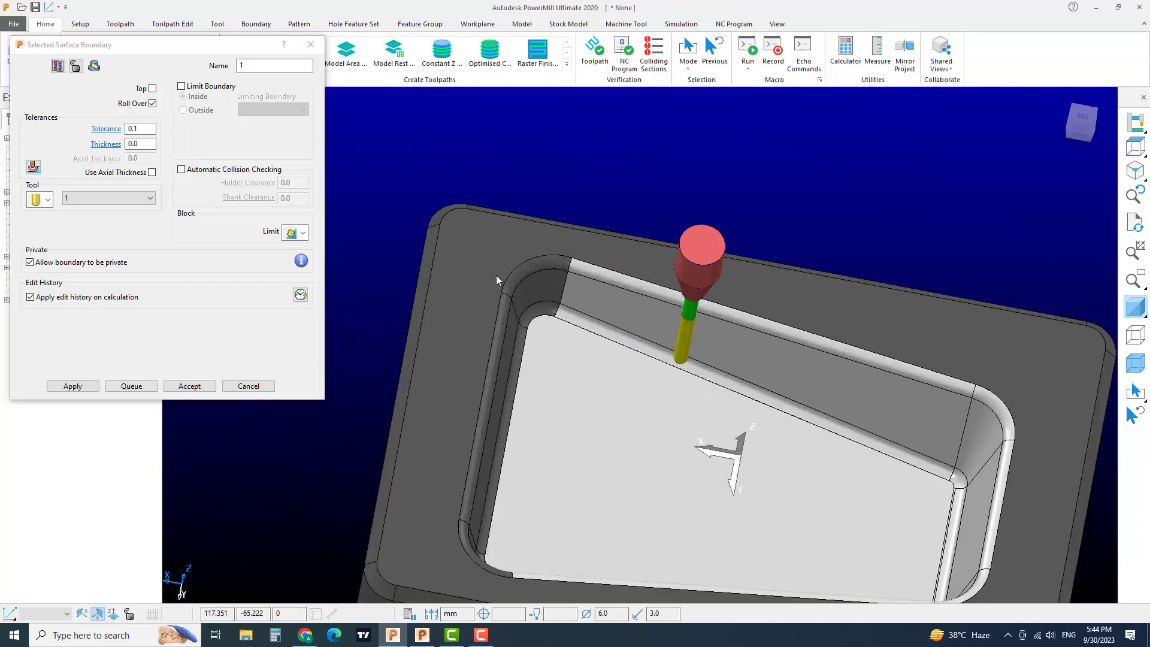
pyautogui.scroll(3, 588, 282)
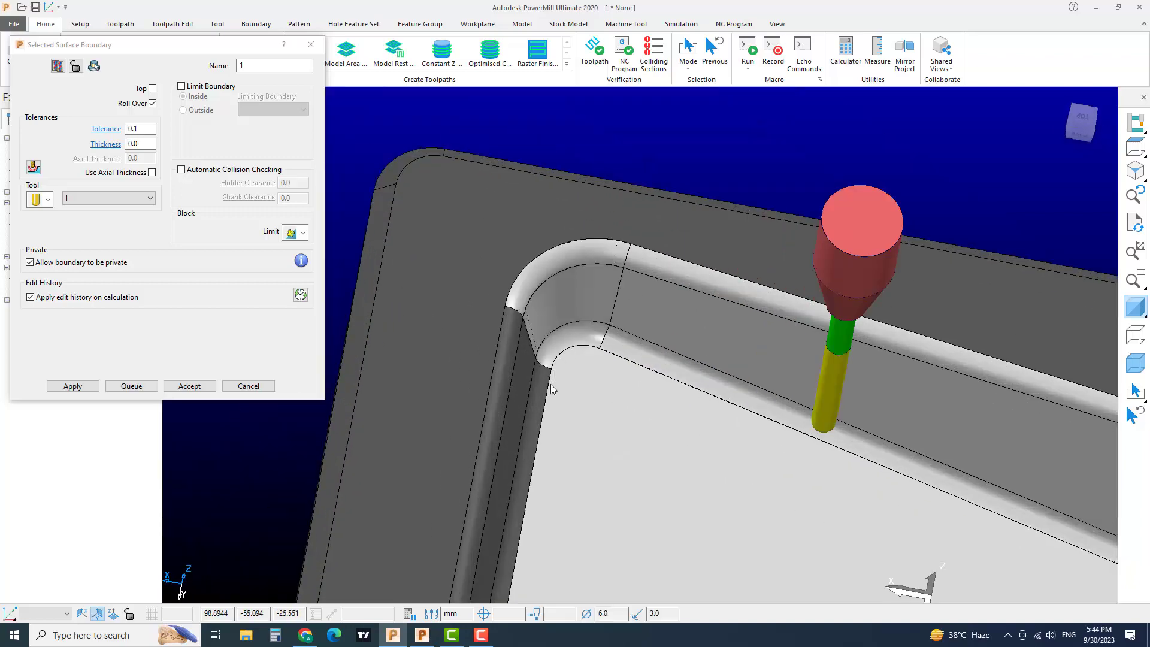
pyautogui.scroll(-5, 509, 358)
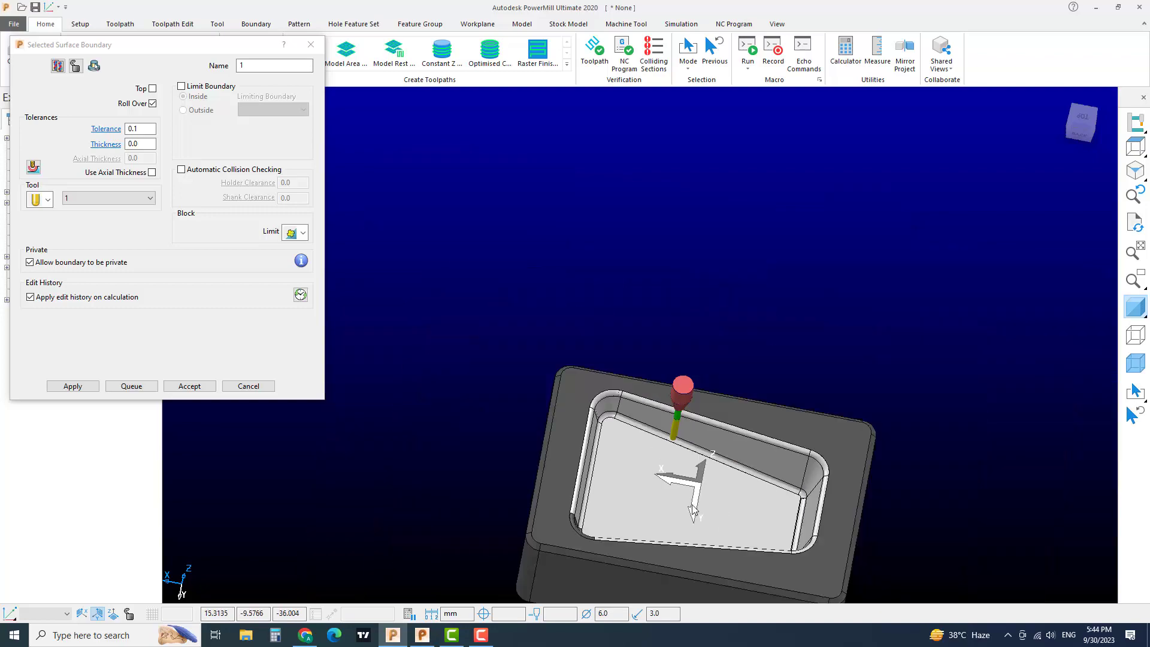
pyautogui.moveTo(509, 358); pyautogui.dragTo(430, 383, button='middle')
pyautogui.scroll(5, 430, 383)
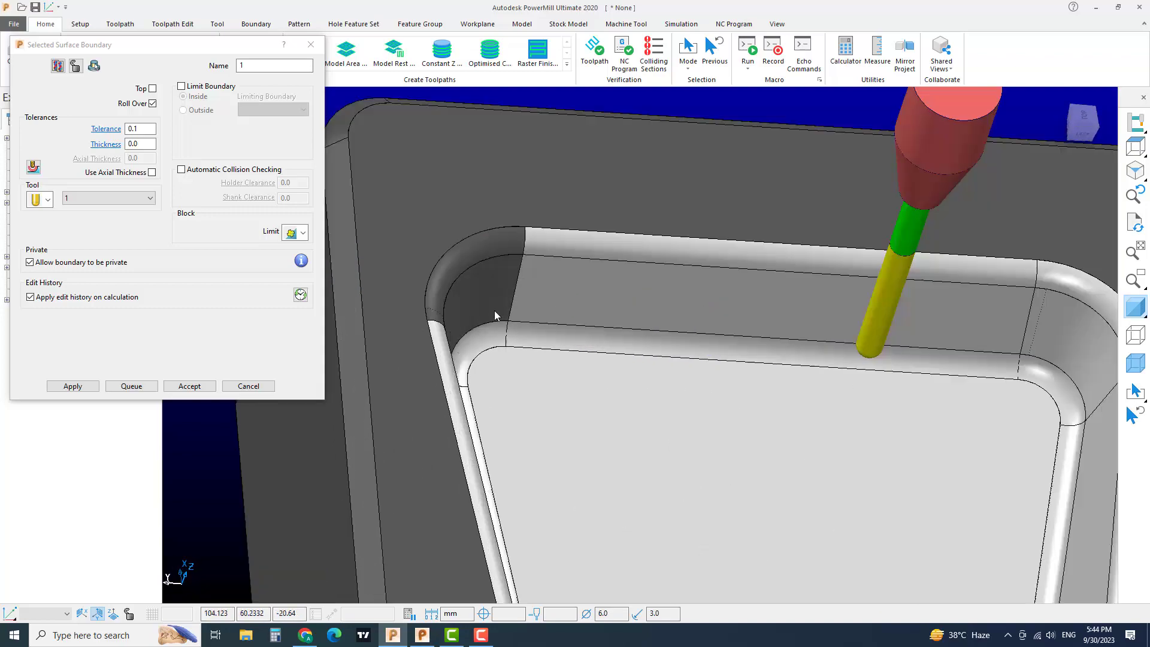
pyautogui.scroll(-5, 561, 351)
pyautogui.moveTo(563, 353); pyautogui.dragTo(531, 393, button='middle')
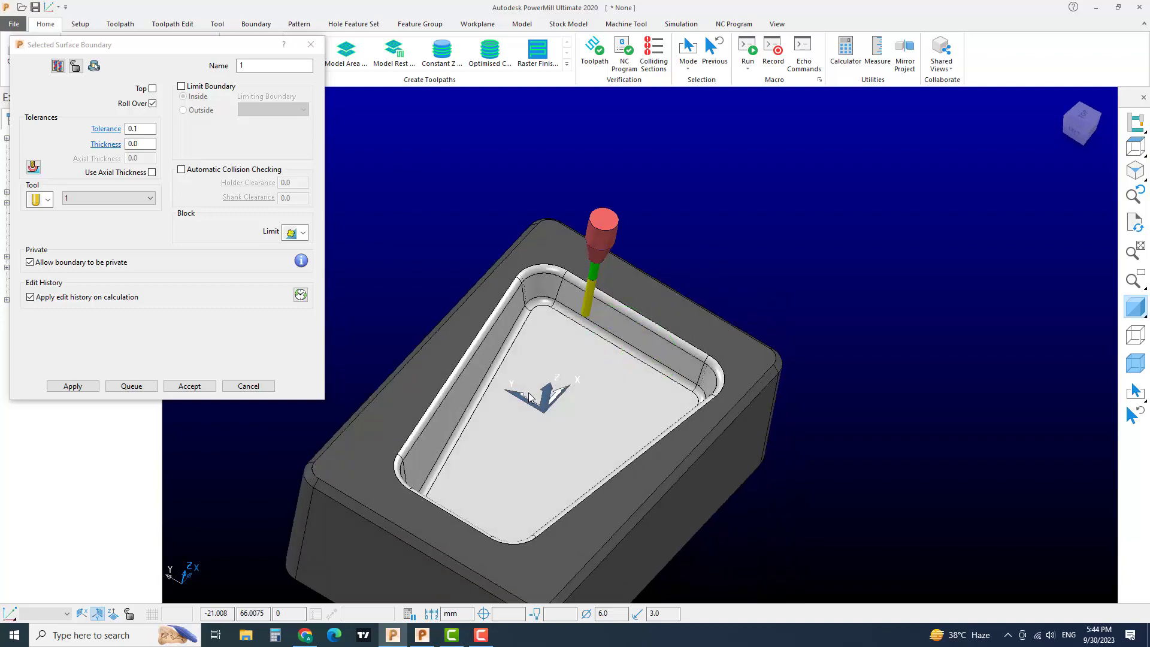
# Step: Set the boundary tolerance to 0.05 and calculate the boundary with tool 1 and roll over enabled
pyautogui.click(95, 199)
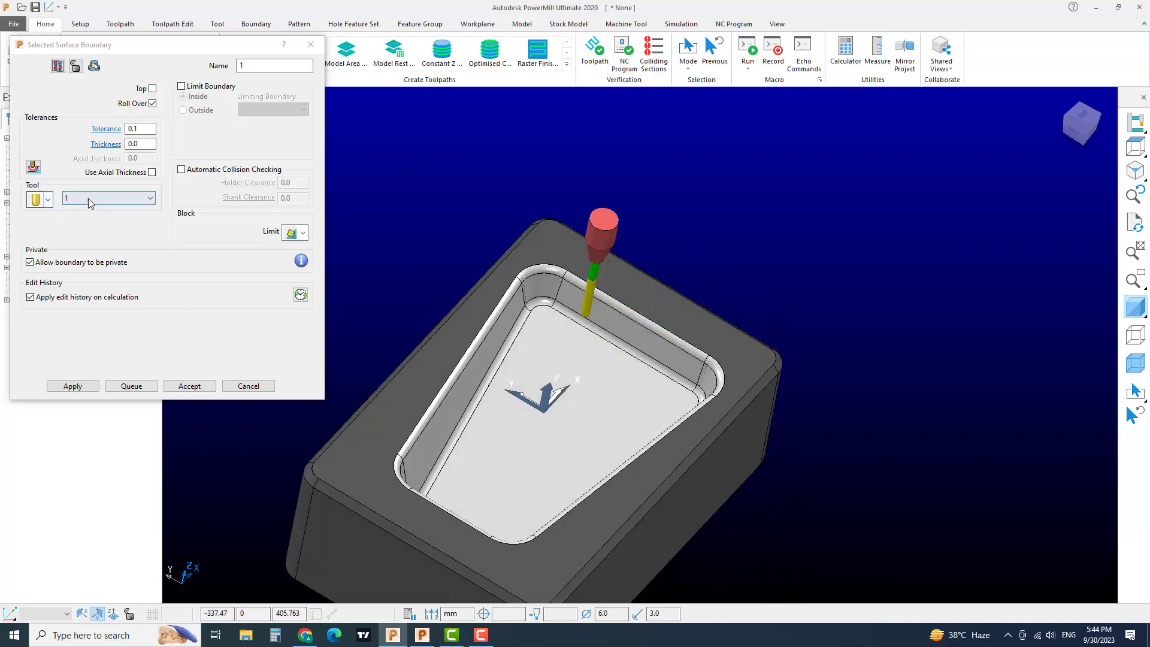
pyautogui.click(94, 201)
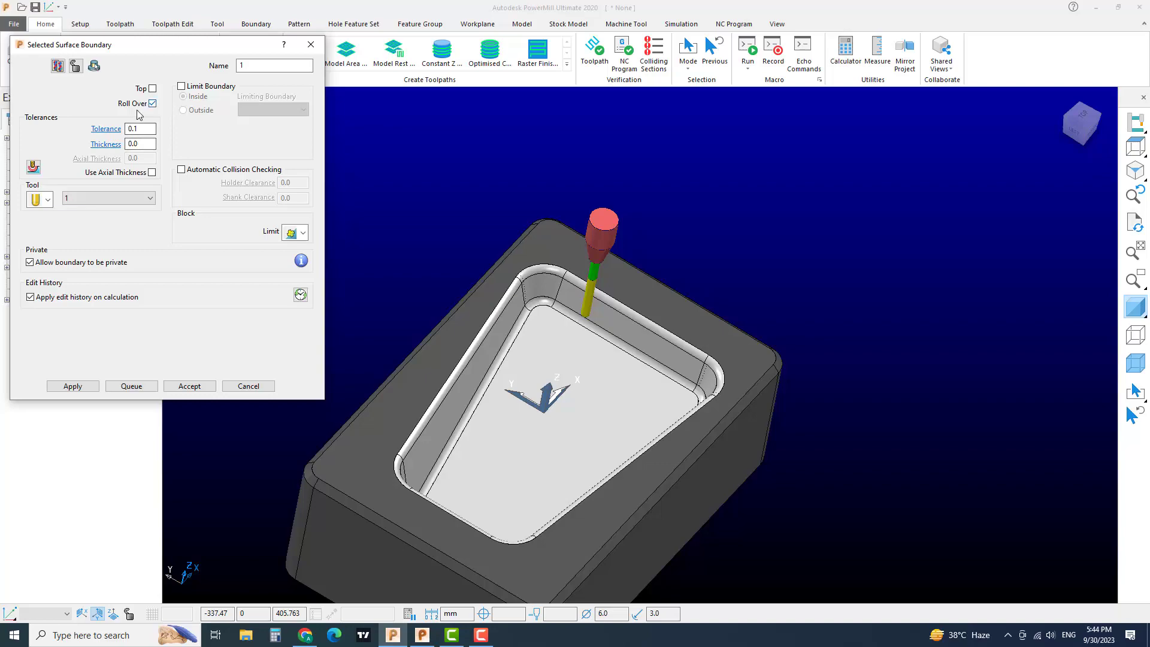
pyautogui.moveTo(143, 128); pyautogui.dragTo(117, 128)
pyautogui.write('0.05')
pyautogui.doubleClick(131, 143)
pyautogui.click(74, 386)
# Step: Check the calculated boundary around the pocket's top edge, accept it, and clear the surface selection
pyautogui.scroll(5, 710, 378)
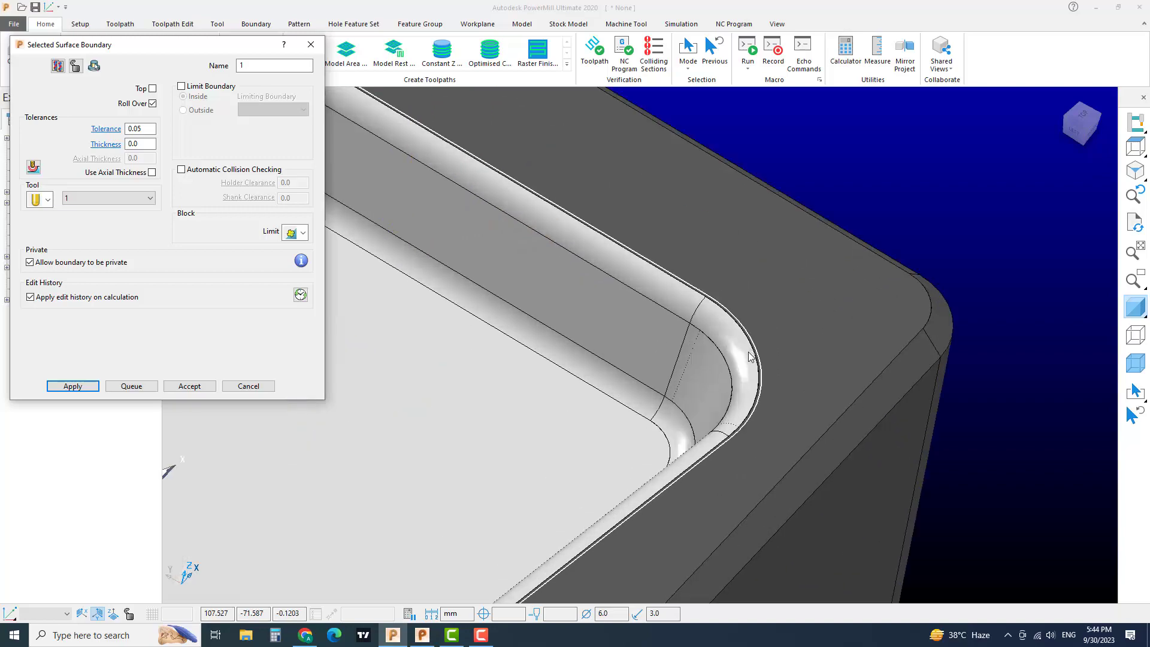
pyautogui.scroll(-2, 749, 356)
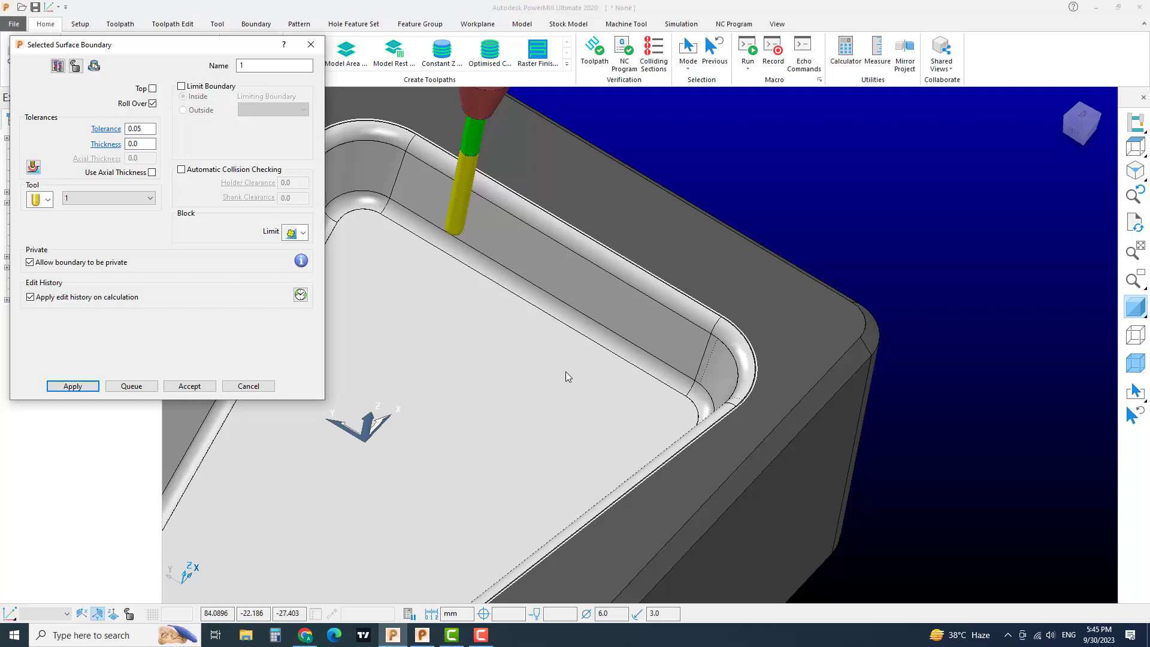
pyautogui.scroll(-2, 567, 369)
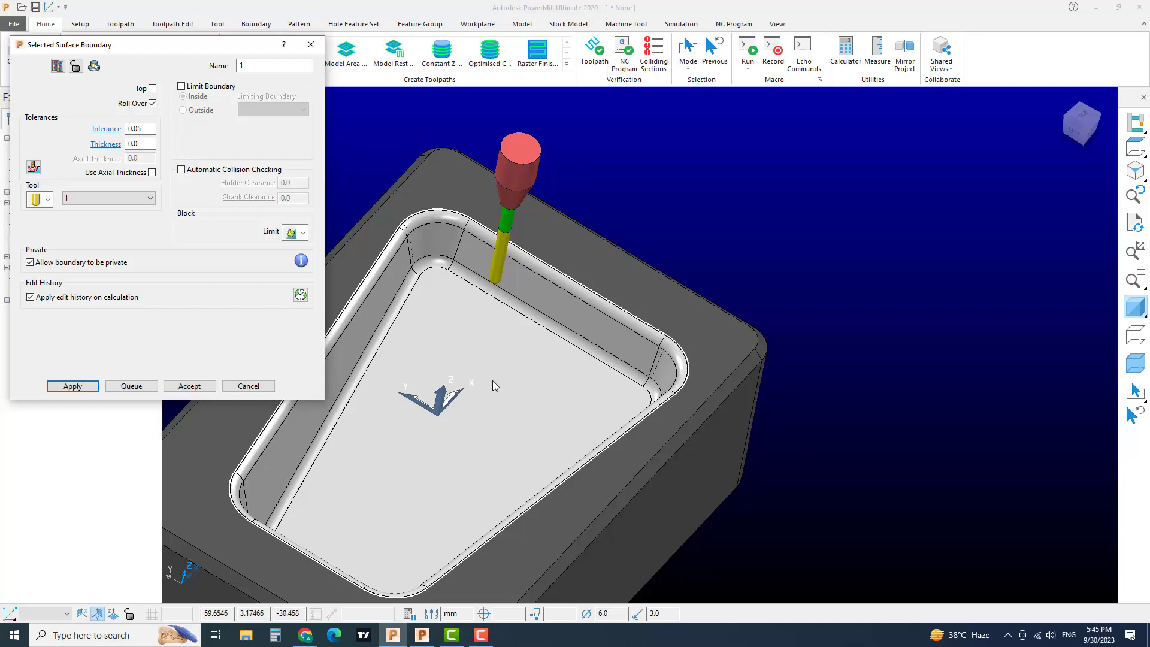
pyautogui.click(199, 387)
pyautogui.click(881, 294)
pyautogui.scroll(-3, 900, 300)
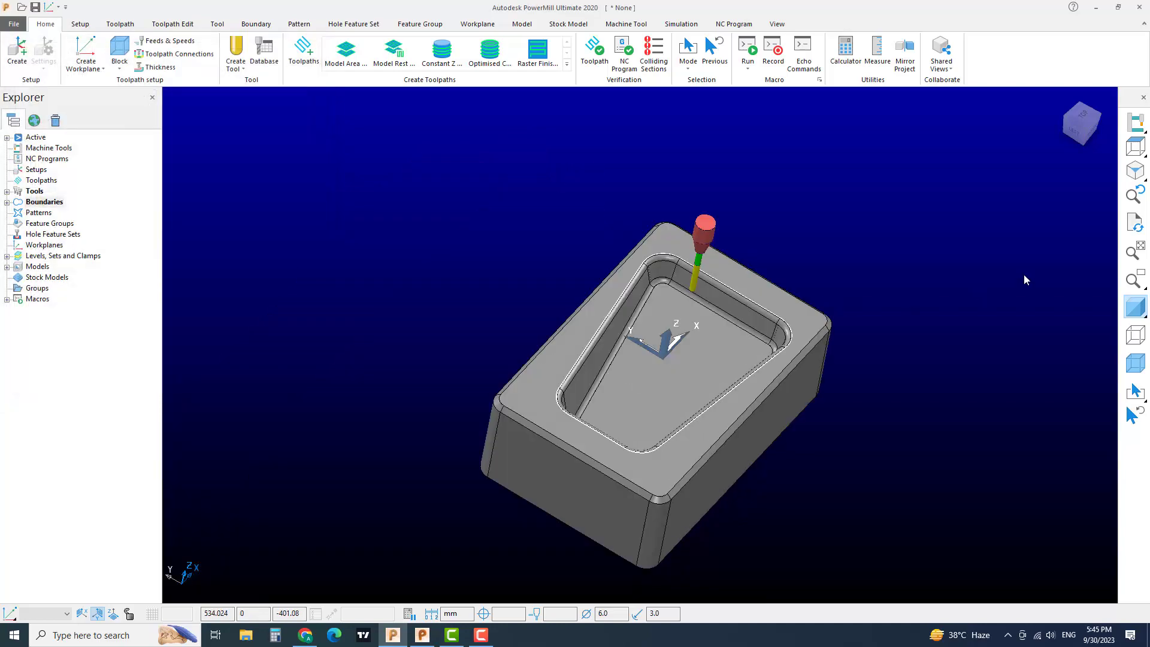
# Step: Create an Optimised Constant Z Finishing toolpath from the finishing strategies
pyautogui.click(1138, 169)
pyautogui.scroll(5, 710, 362)
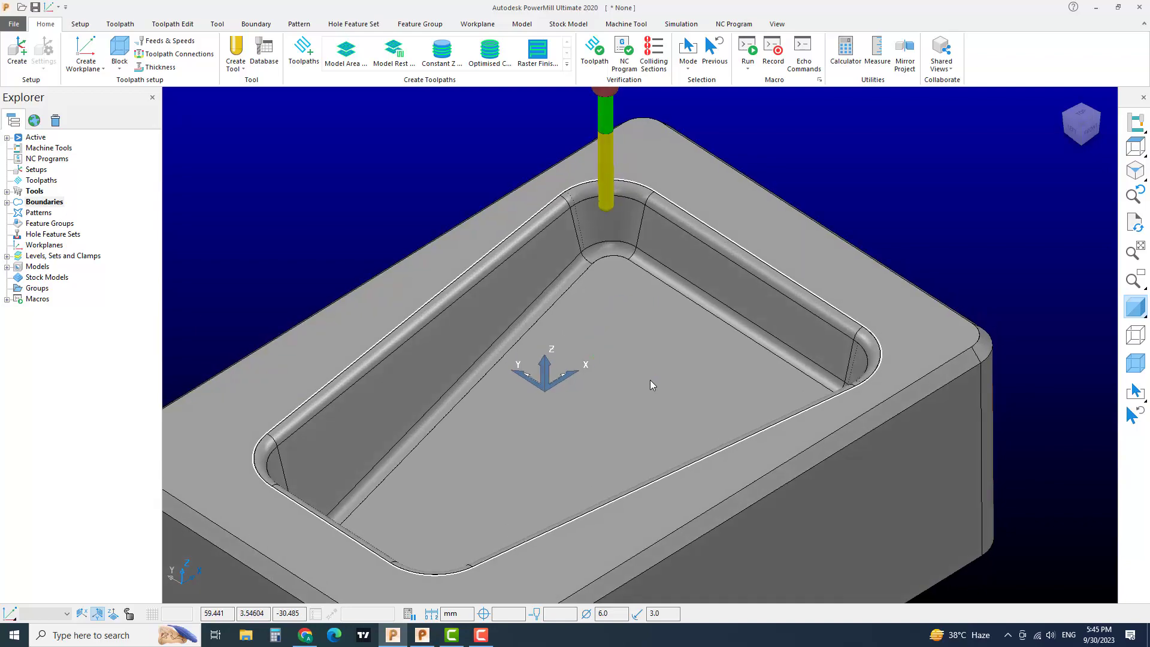
pyautogui.scroll(2, 649, 380)
pyautogui.scroll(-5, 576, 314)
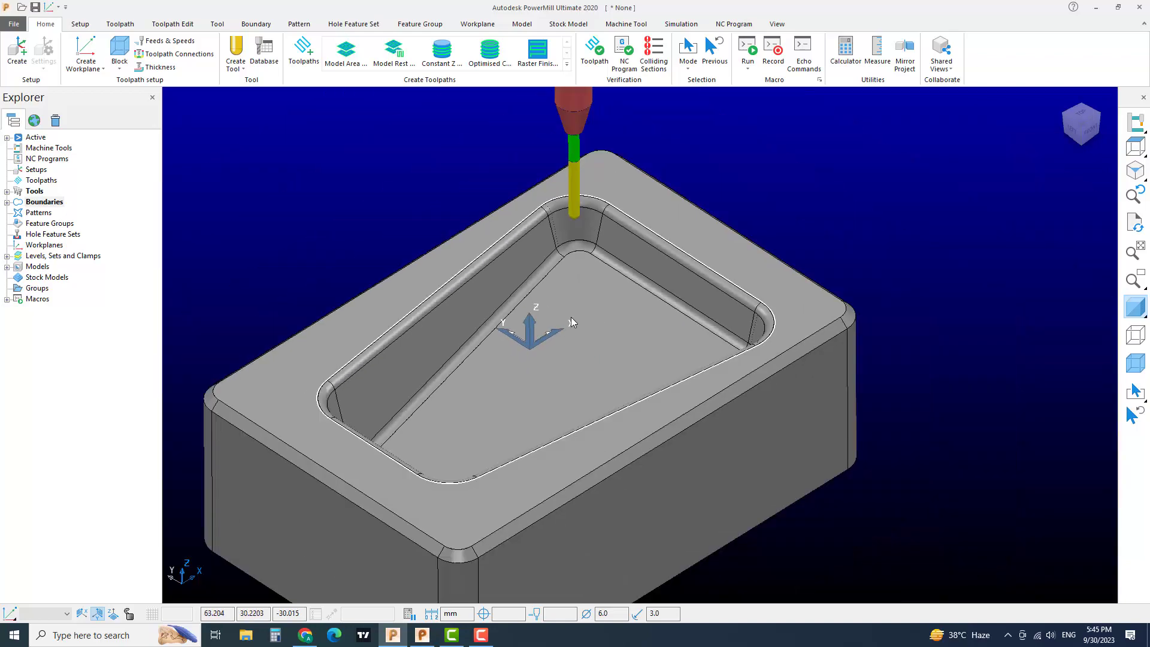
pyautogui.click(304, 51)
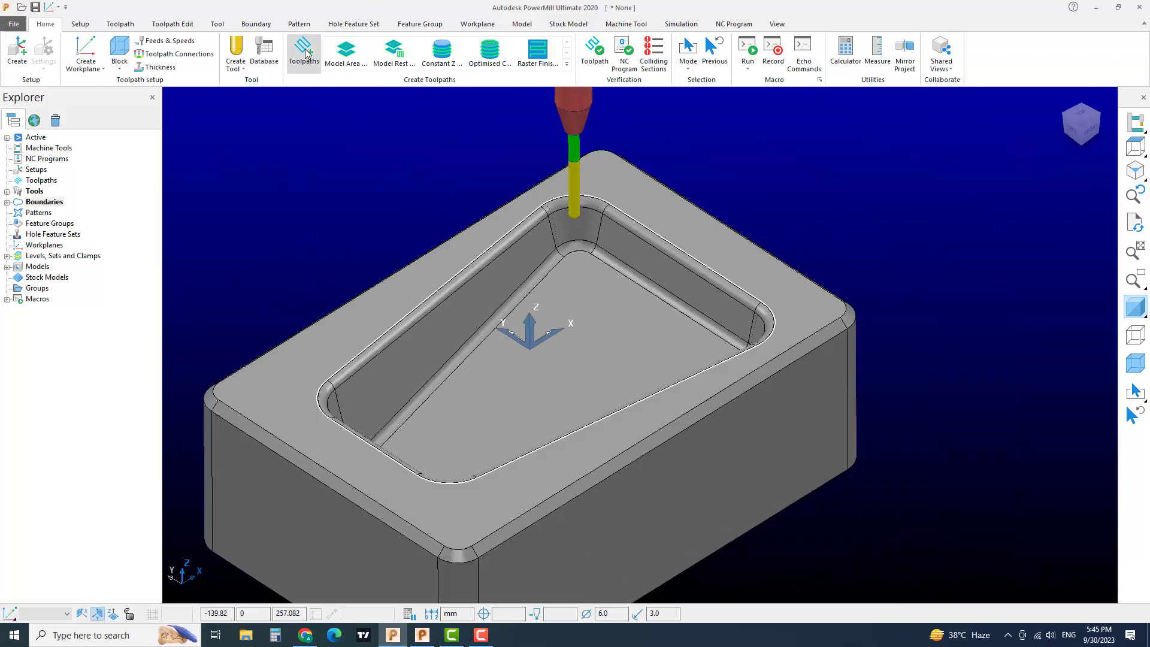
pyautogui.click(107, 209)
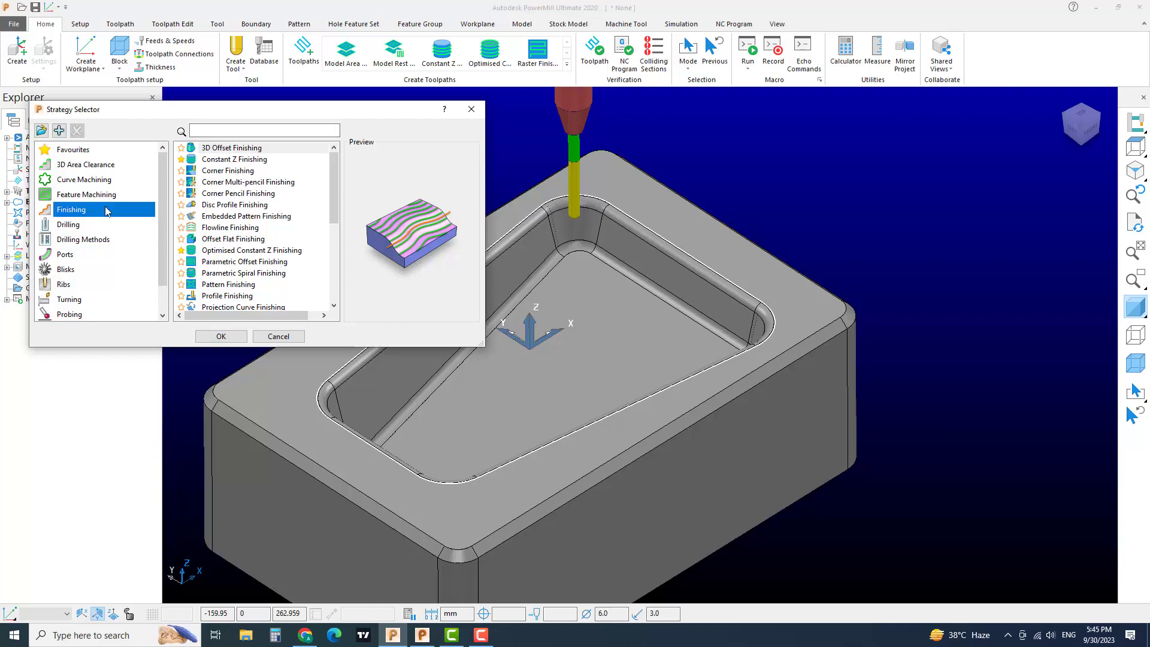
pyautogui.click(246, 252)
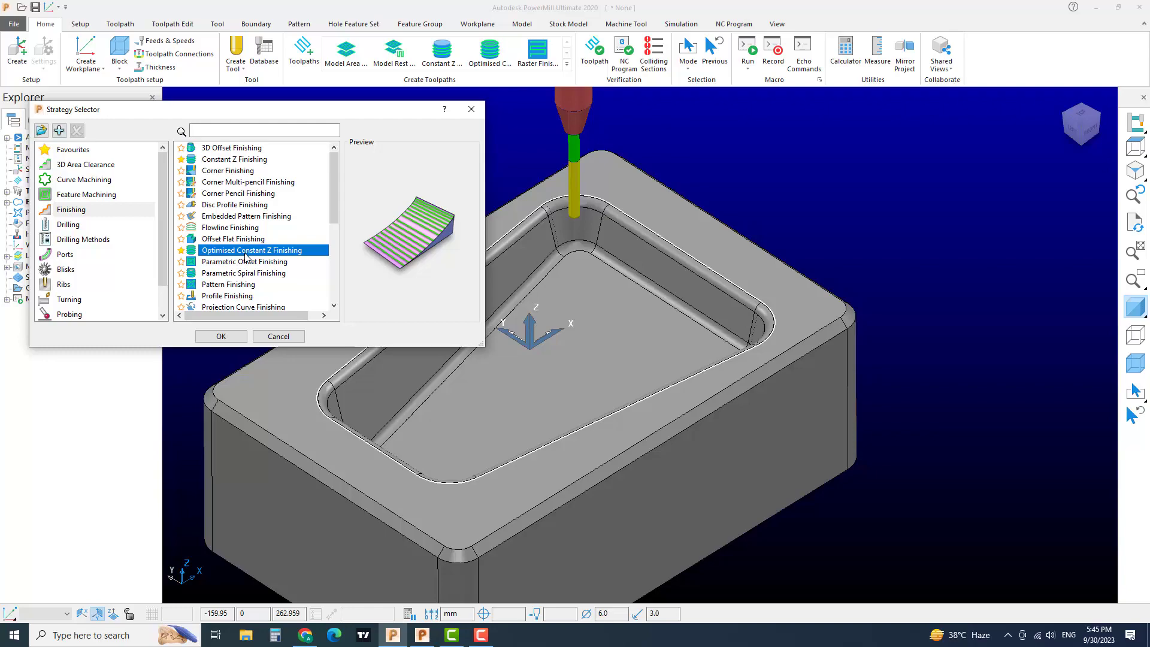
pyautogui.click(232, 337)
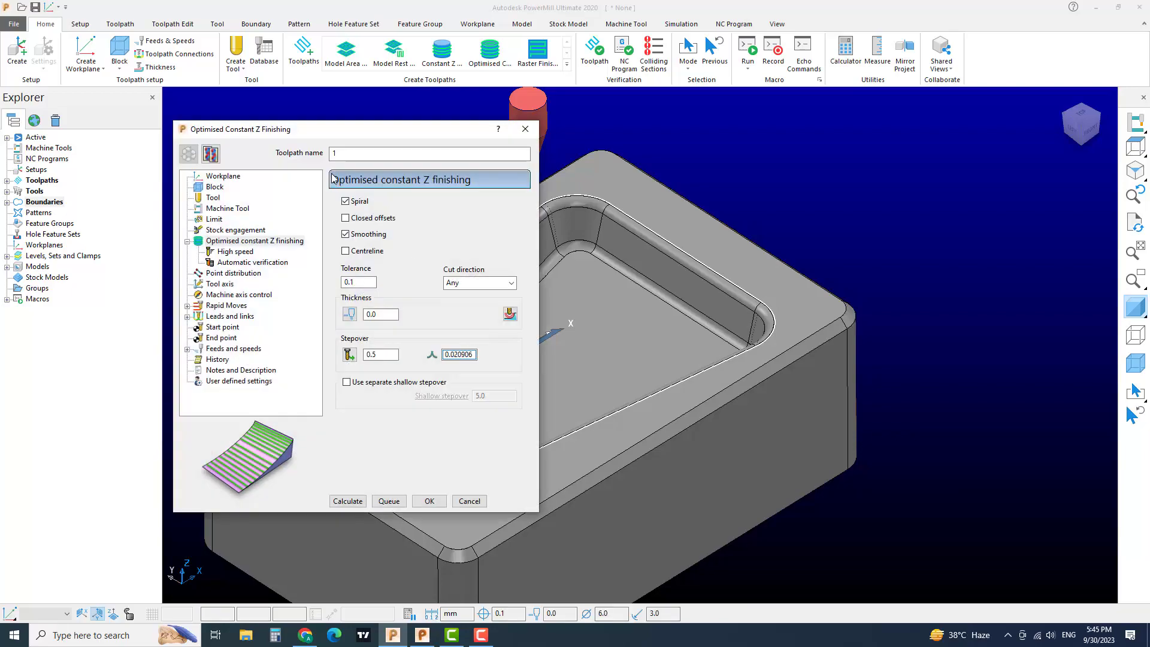
# Step: Turn off the Spiral and Smoothing options for the toolpath
pyautogui.click(363, 207)
pyautogui.click(368, 234)
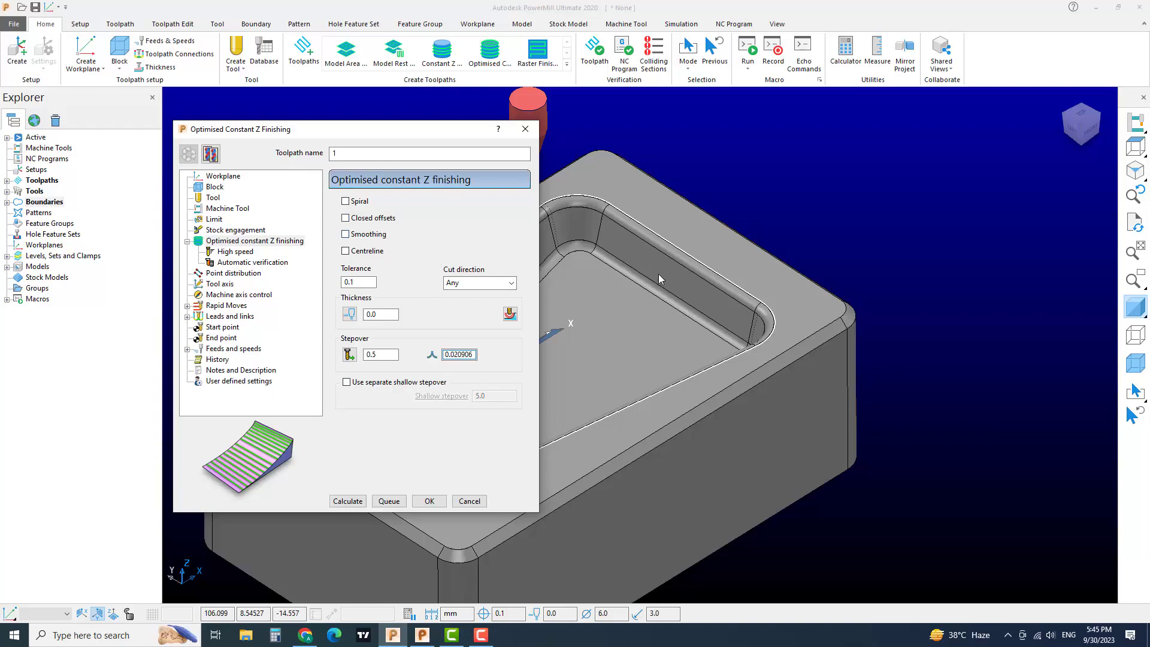
# Step: Set the toolpath tolerance to 0.05 and keep the cut direction at Any
pyautogui.keyDown('shift'); pyautogui.moveTo(680, 329); pyautogui.dragTo(841, 315, button='middle'); pyautogui.keyUp('shift')
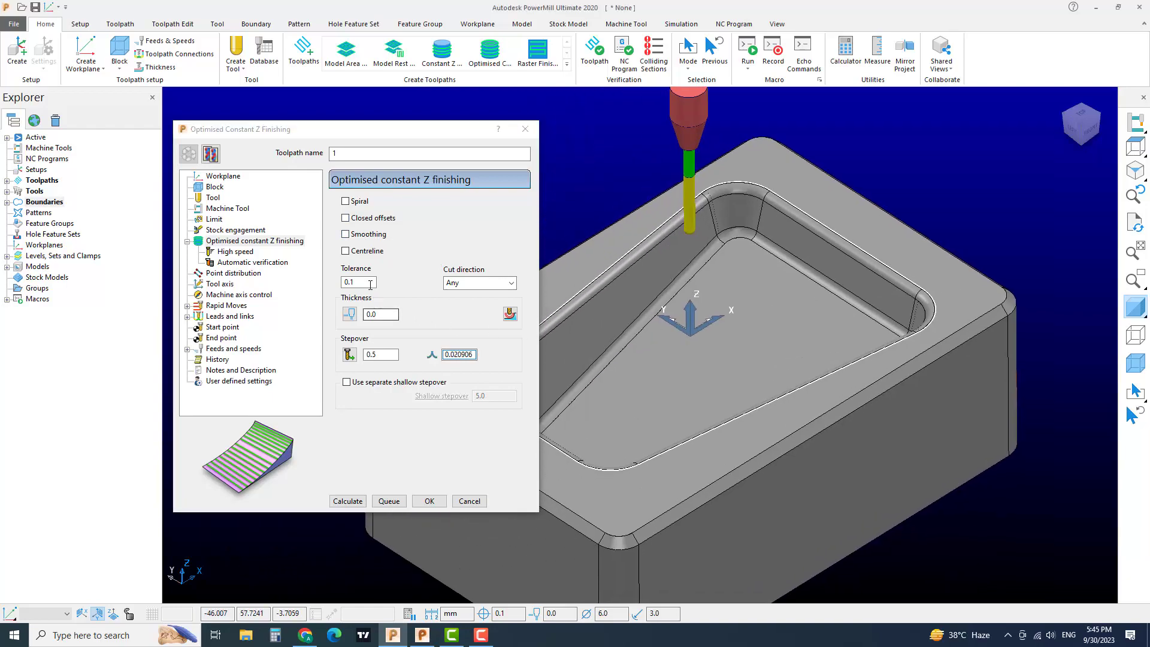
pyautogui.moveTo(369, 282); pyautogui.dragTo(332, 282)
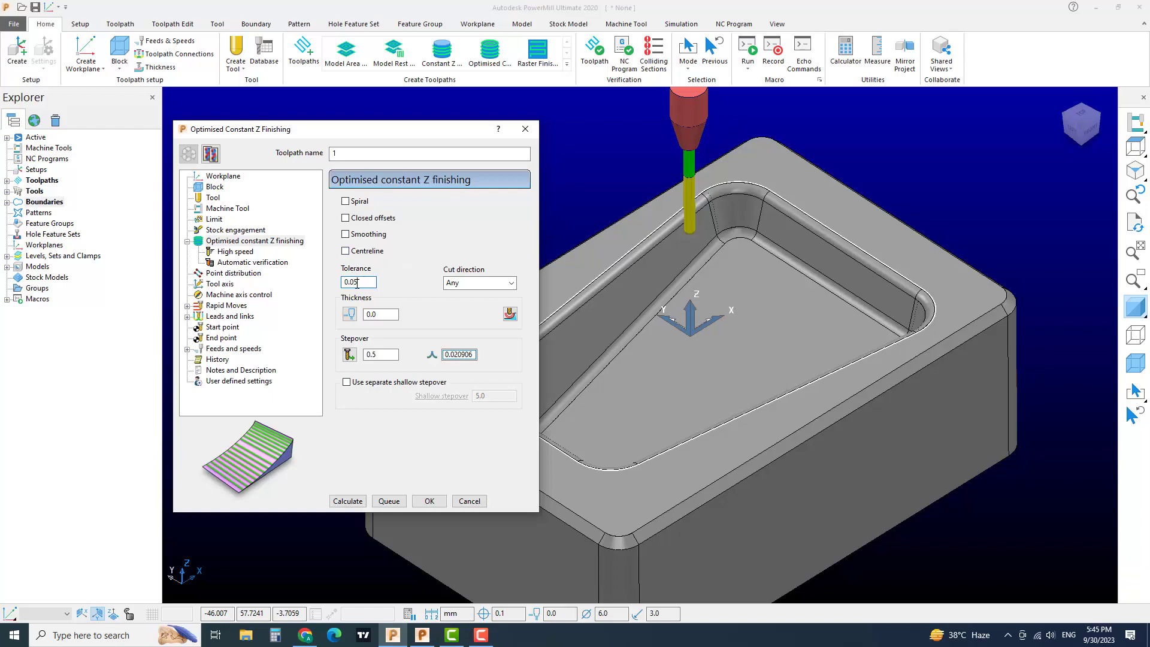
pyautogui.click(476, 283)
pyautogui.click(475, 291)
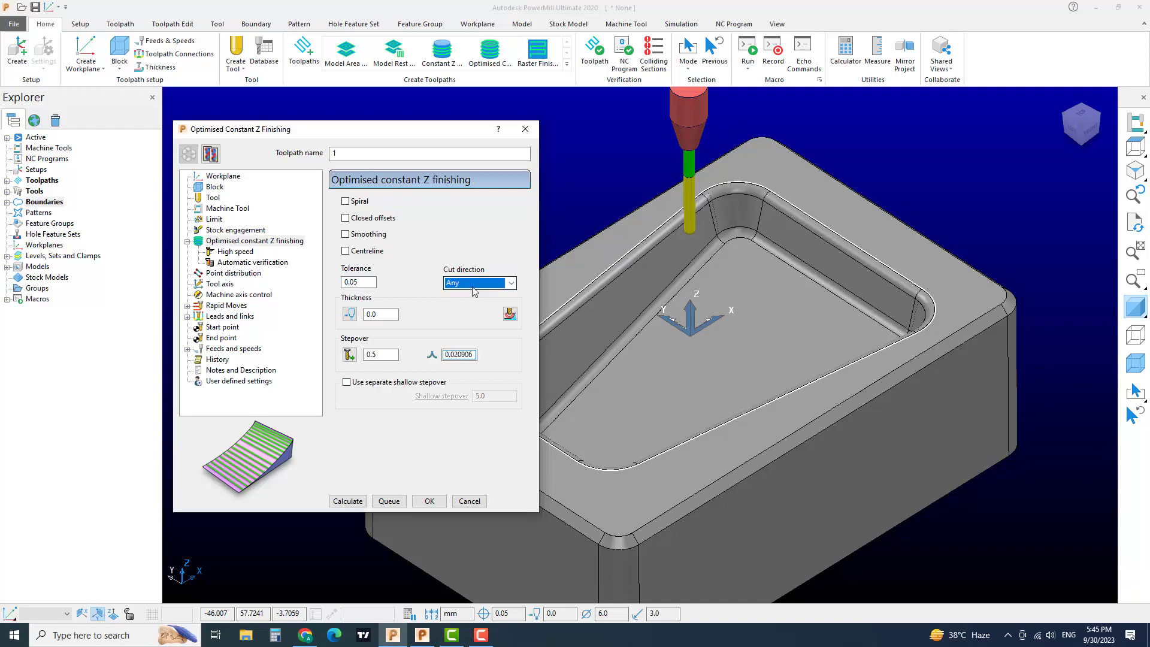
pyautogui.click(473, 285)
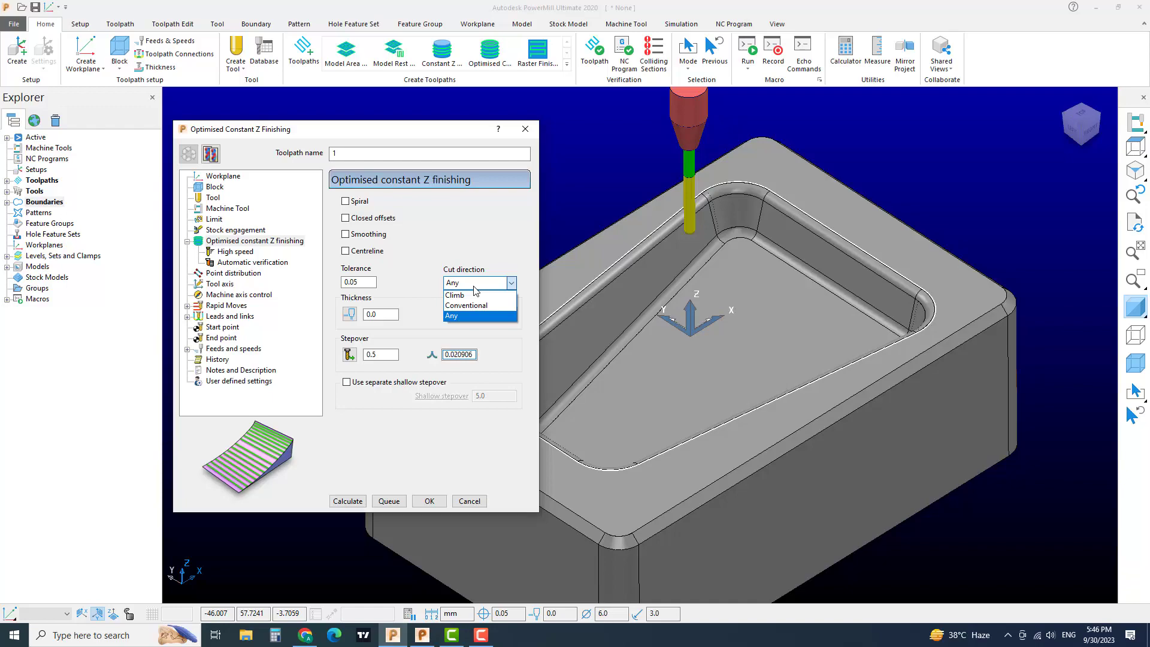
pyautogui.click(479, 285)
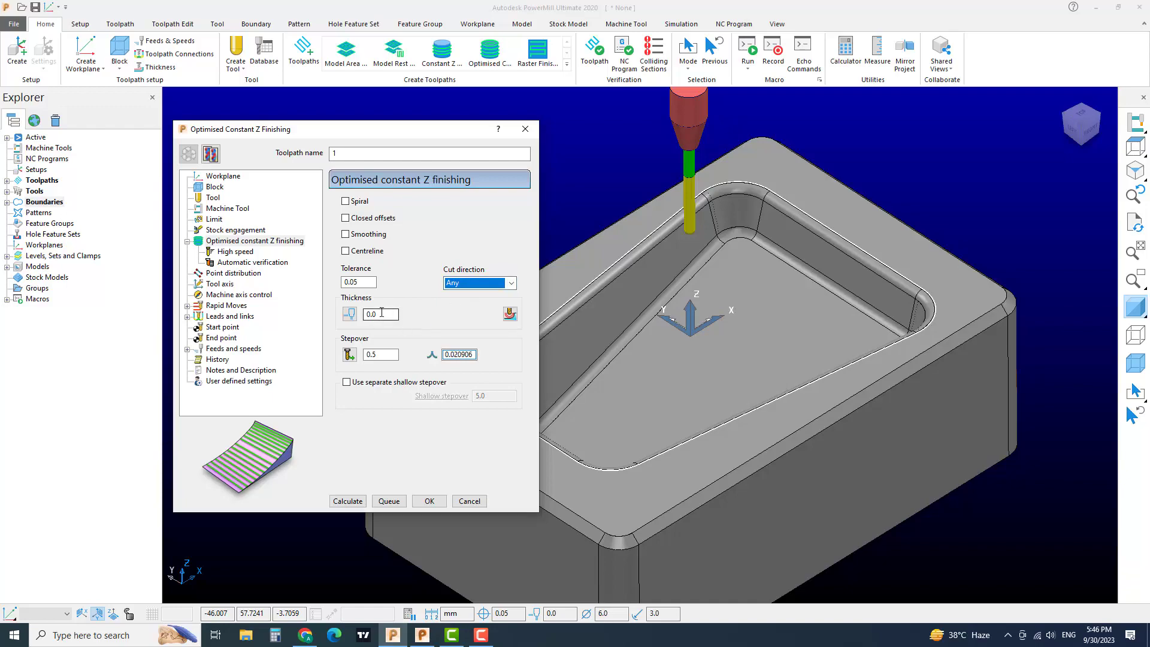
# Step: Check the separate axial thickness option, returning to a single thickness, and review the stepover and cusp height settings
pyautogui.click(349, 314)
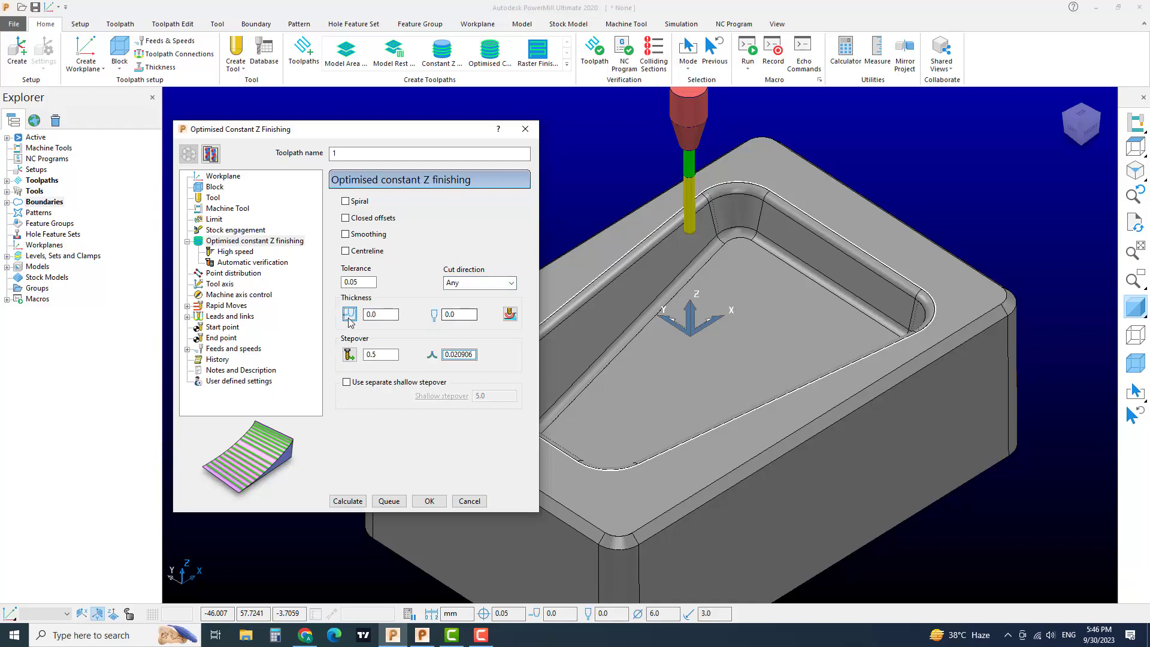
pyautogui.click(350, 314)
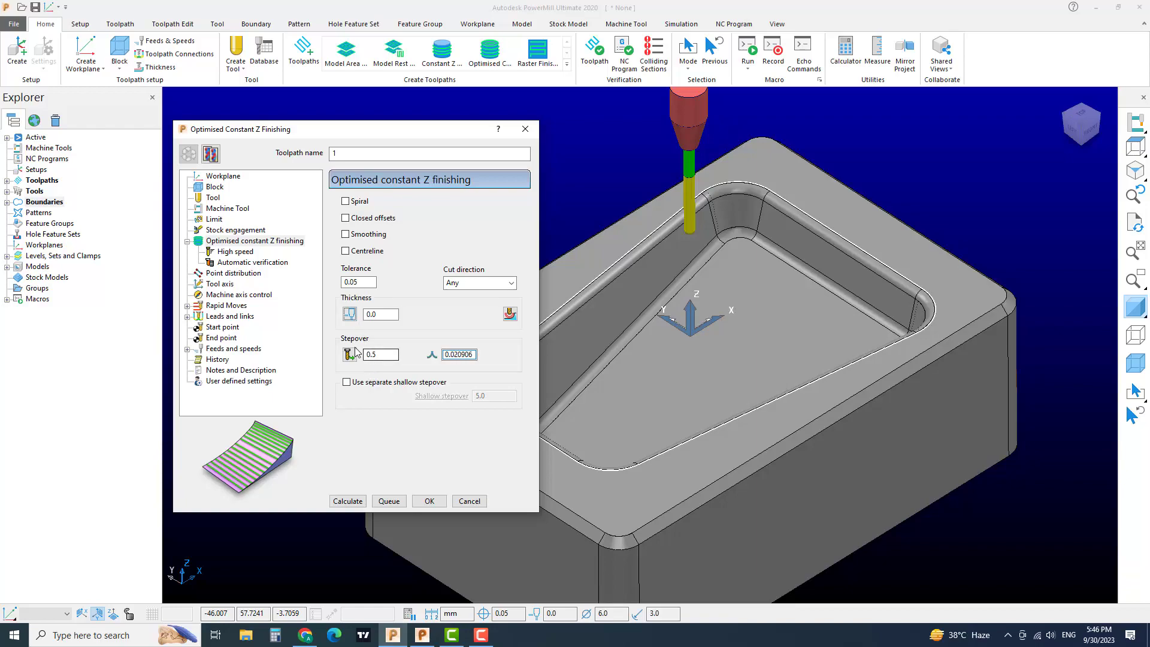
pyautogui.doubleClick(364, 355)
pyautogui.click(449, 356)
pyautogui.moveTo(473, 356); pyautogui.dragTo(449, 357)
pyautogui.click(465, 356)
pyautogui.doubleClick(464, 357)
pyautogui.doubleClick(460, 357)
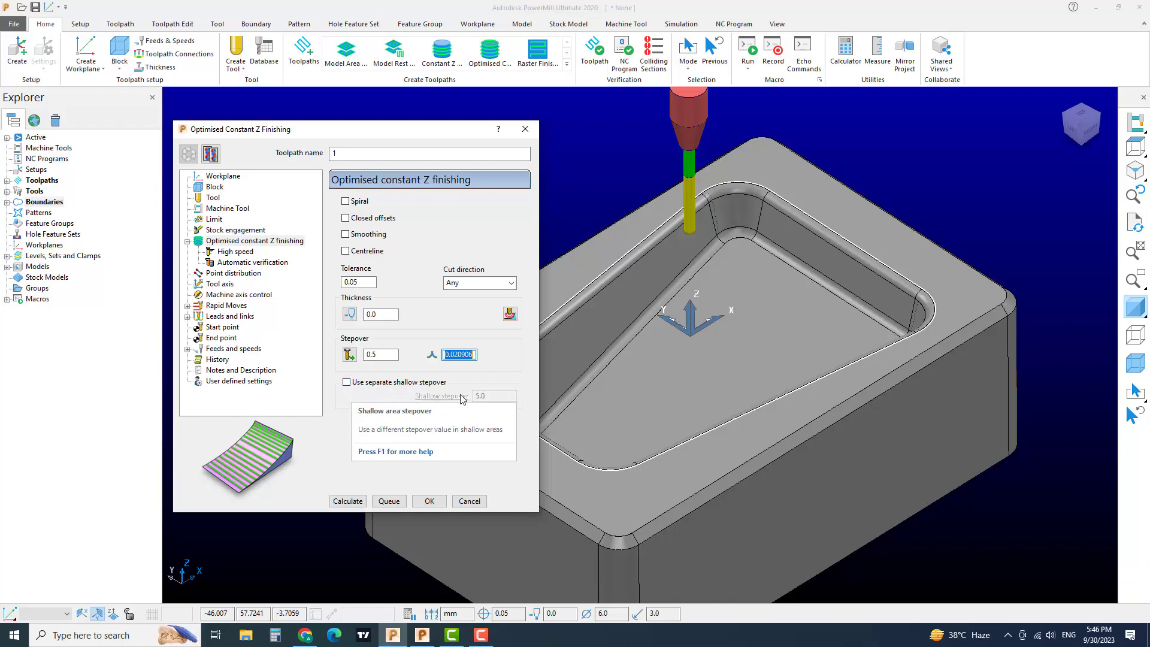
# Step: Examine the pocket's steep walls and flat floor by highlighting their surfaces, to judge whether a separate shallow stepover is needed
pyautogui.scroll(3, 814, 307)
pyautogui.scroll(2, 841, 326)
pyautogui.moveTo(690, 434); pyautogui.dragTo(684, 423, button='middle')
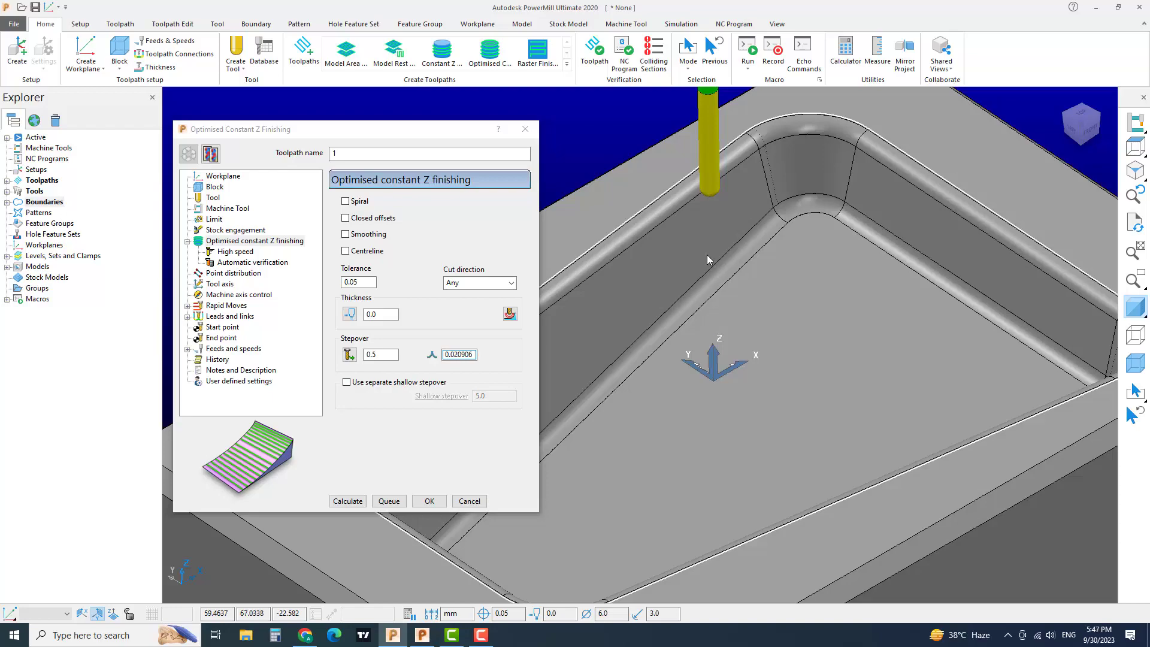
pyautogui.click(724, 221)
pyautogui.click(801, 170)
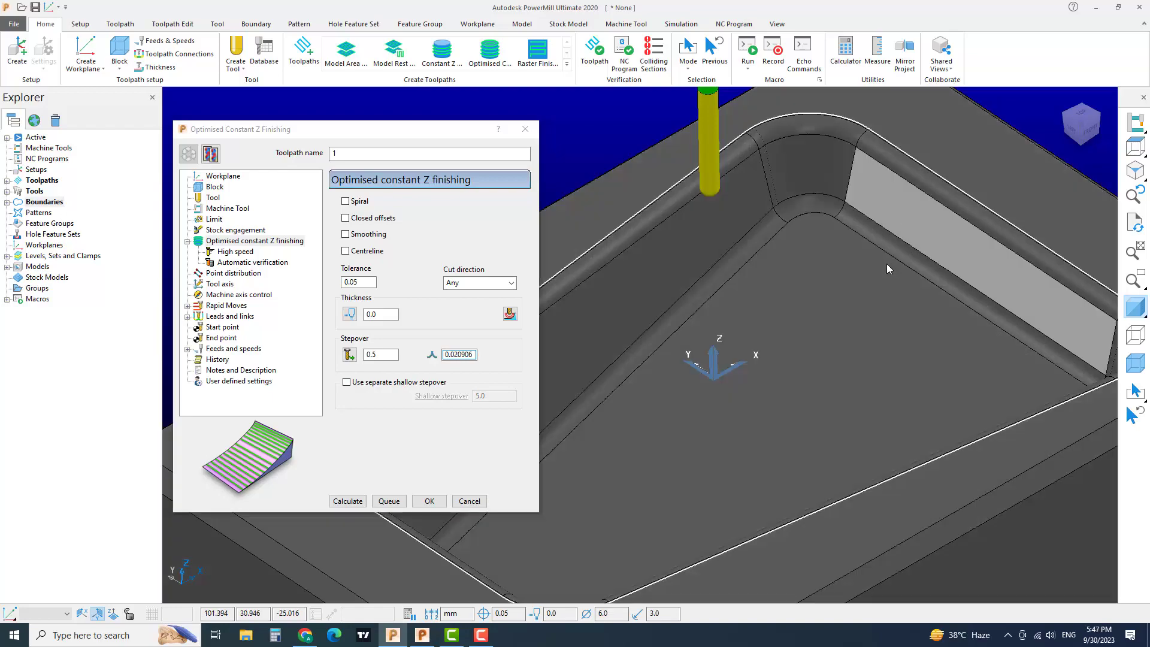
pyautogui.moveTo(886, 263); pyautogui.dragTo(648, 401, button='middle')
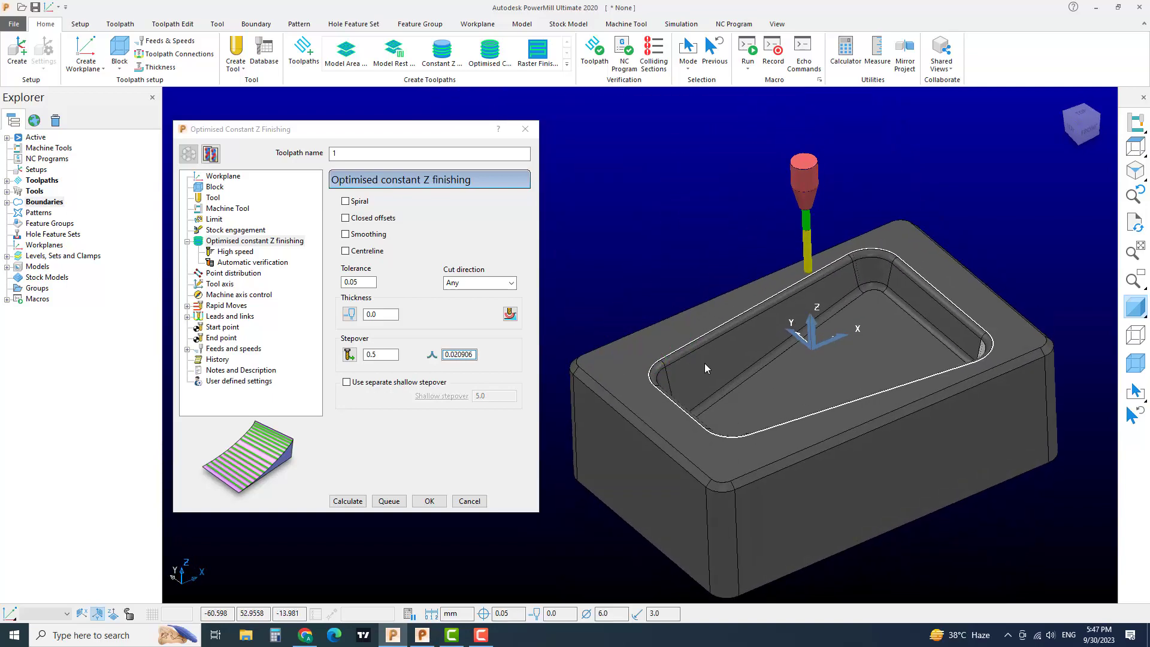
pyautogui.scroll(3, 839, 397)
pyautogui.moveTo(821, 401); pyautogui.dragTo(786, 354, button='middle')
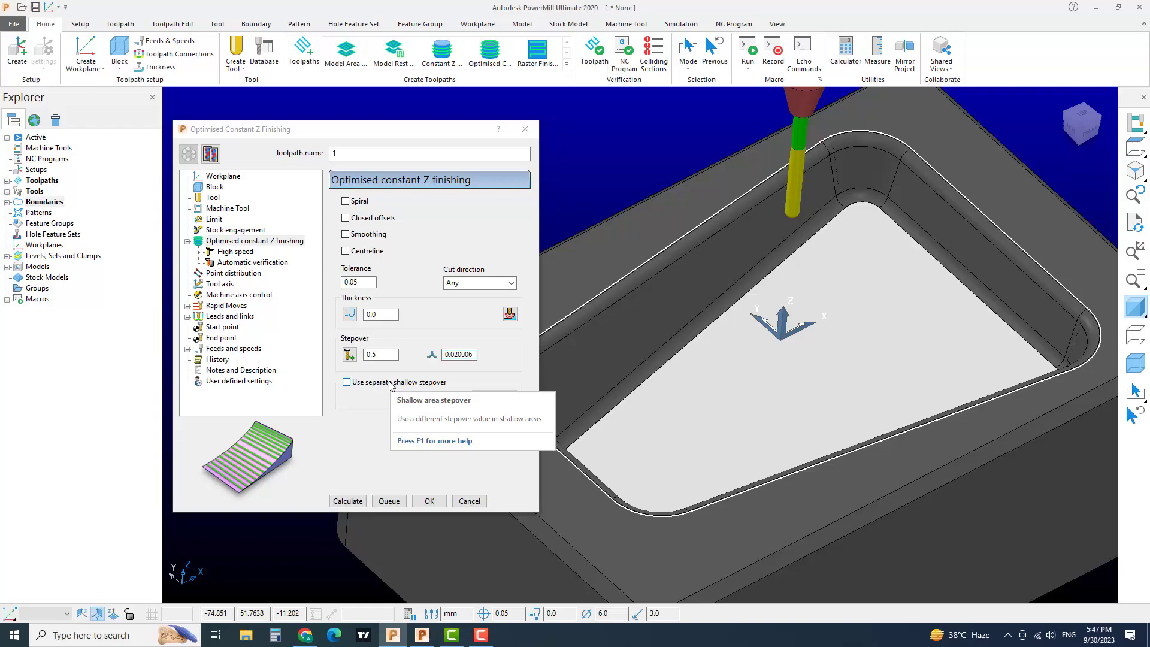
pyautogui.click(355, 422)
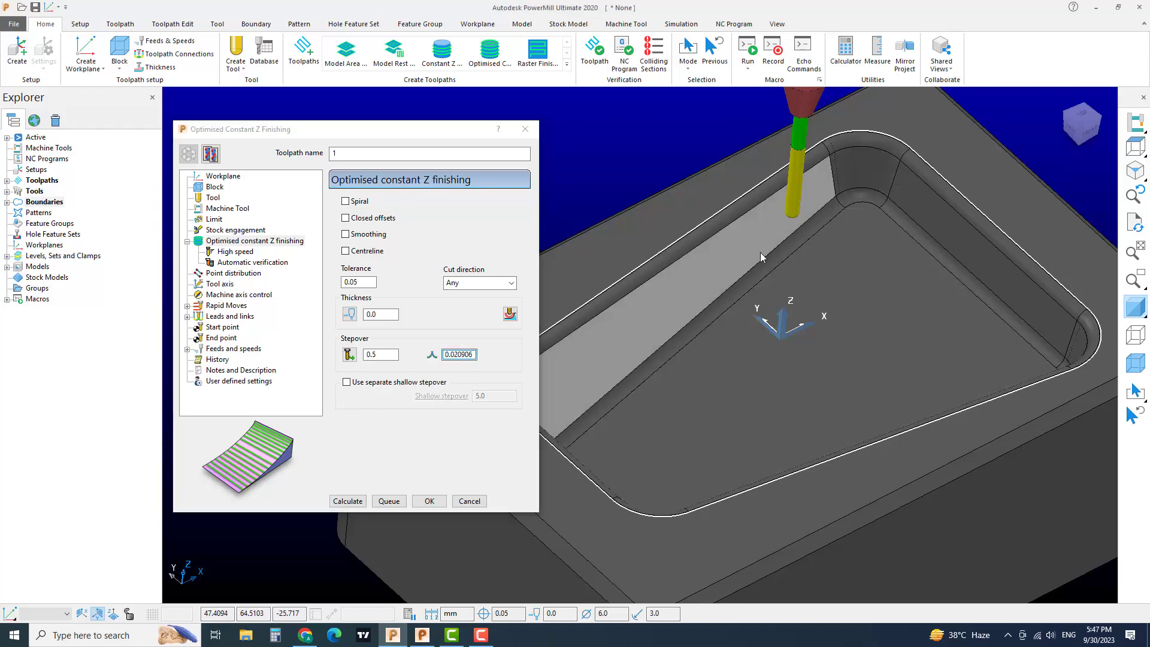
pyautogui.scroll(-3, 748, 274)
pyautogui.moveTo(653, 402); pyautogui.dragTo(636, 366, button='middle')
pyautogui.scroll(3, 636, 367)
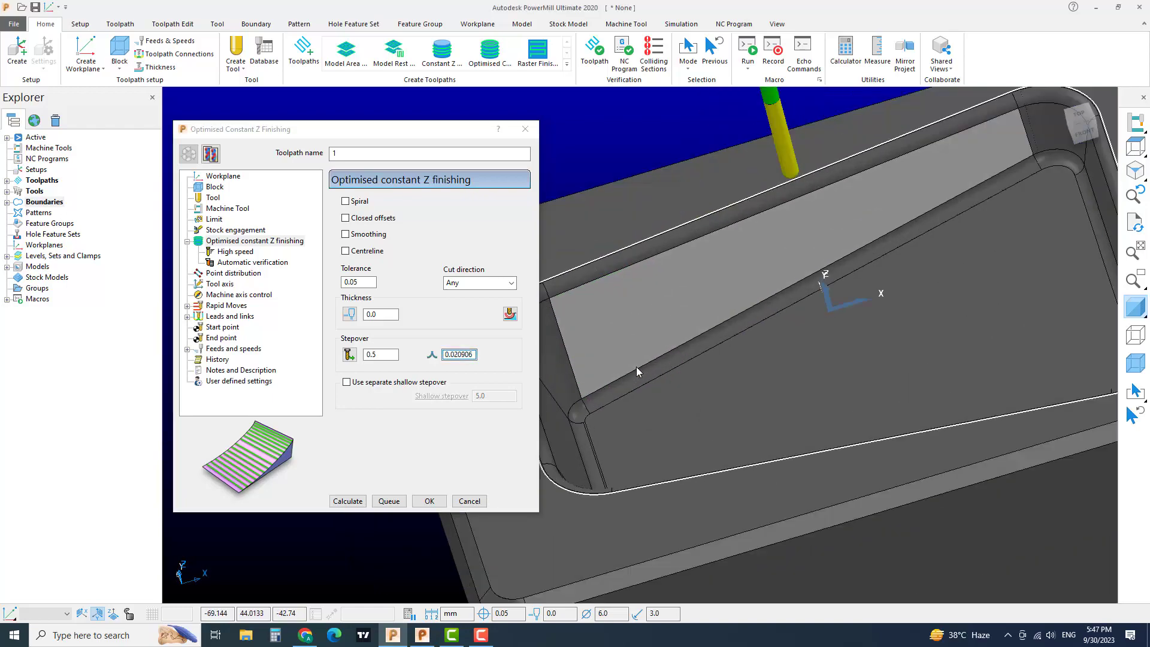
pyautogui.scroll(-3, 636, 367)
pyautogui.moveTo(739, 440); pyautogui.dragTo(733, 383, button='middle')
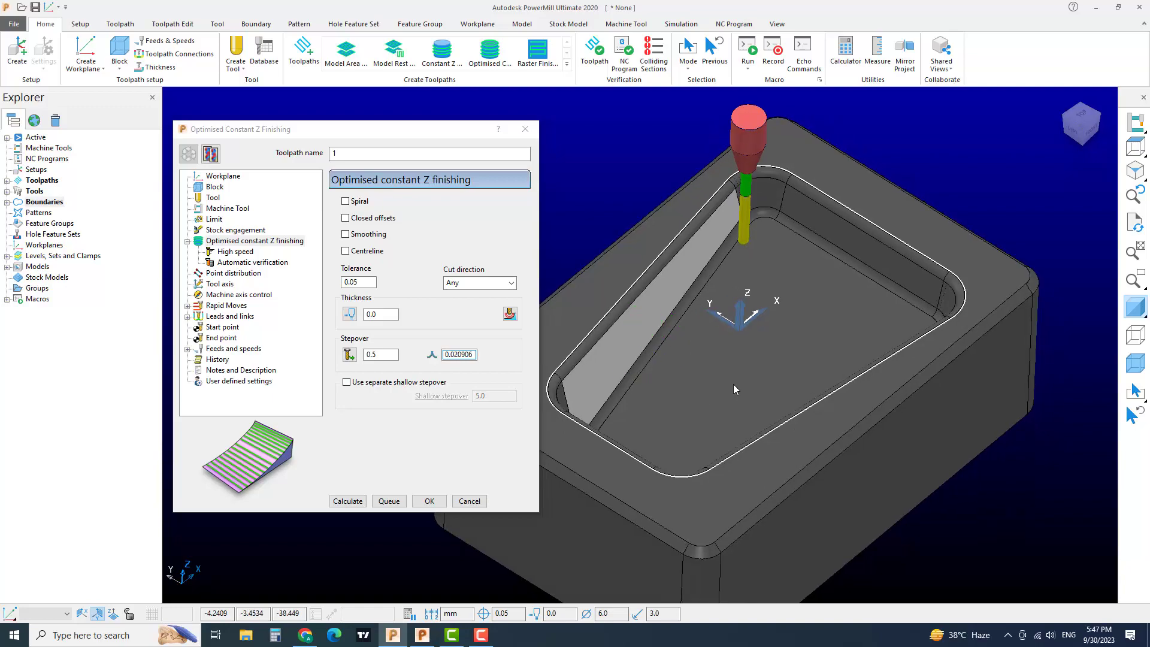
# Step: Clear the surface selection and calculate the toolpath with a 0.5 stepover and no separate shallow stepover
pyautogui.click(378, 355)
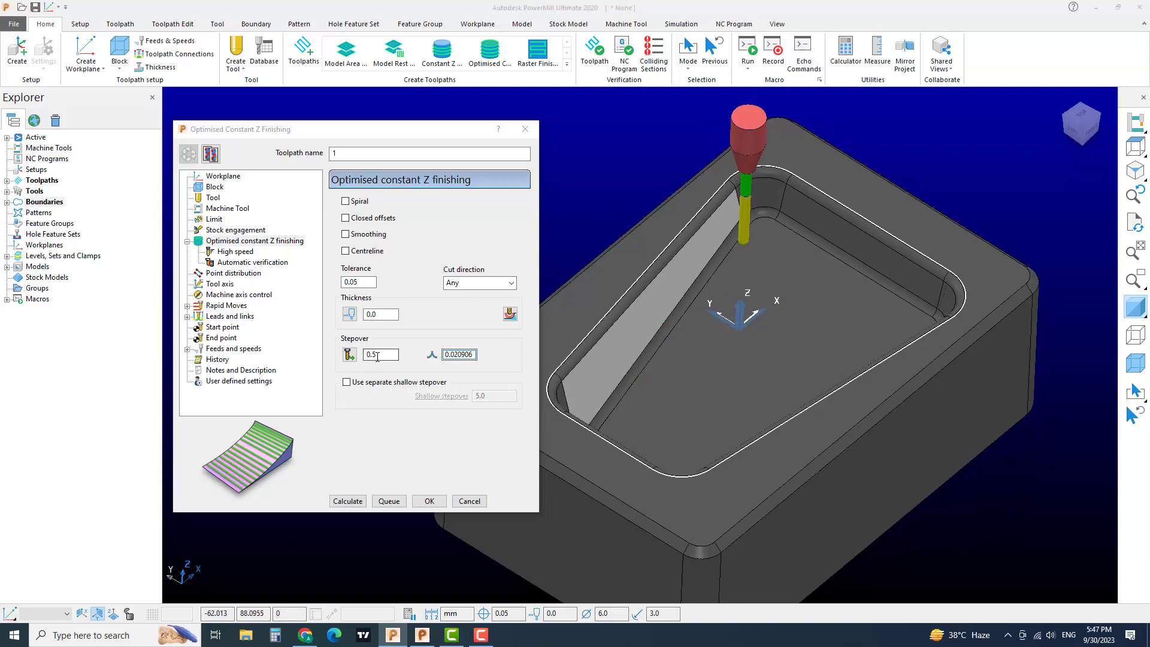
pyautogui.moveTo(377, 355); pyautogui.dragTo(365, 357)
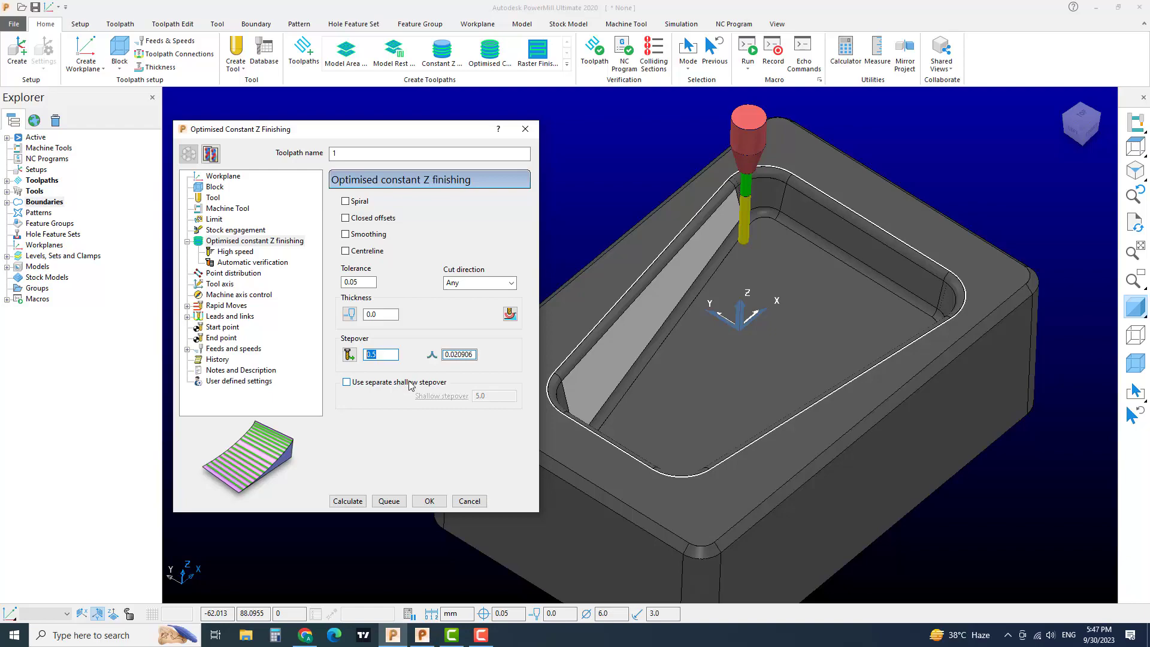
pyautogui.click(638, 159)
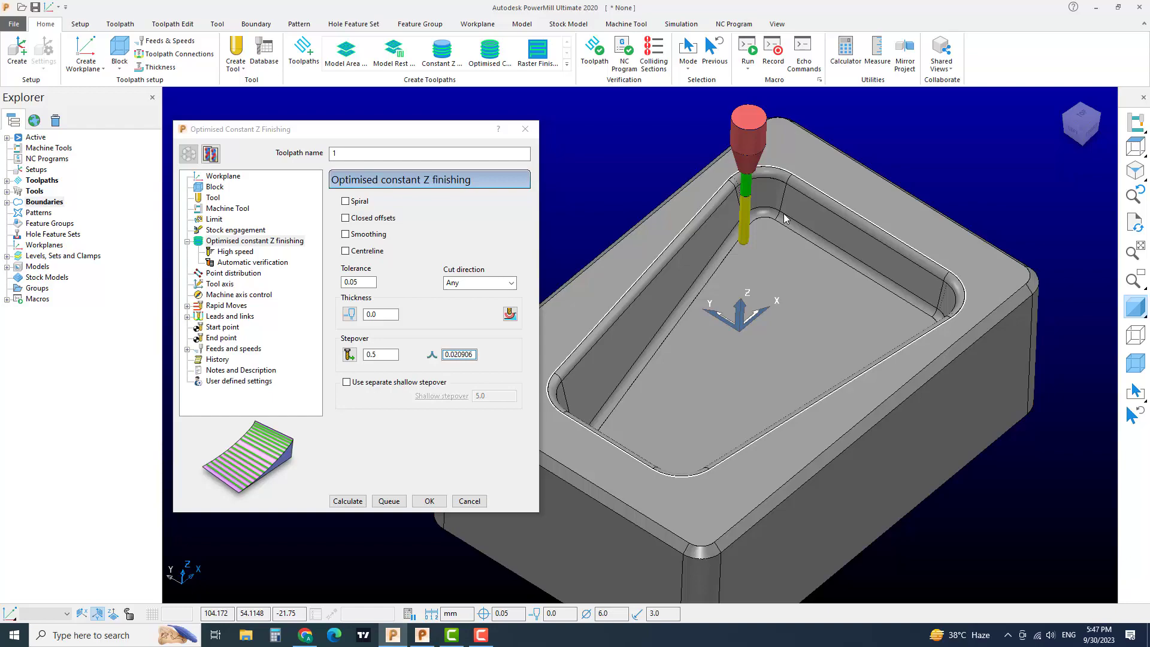
pyautogui.scroll(3, 785, 219)
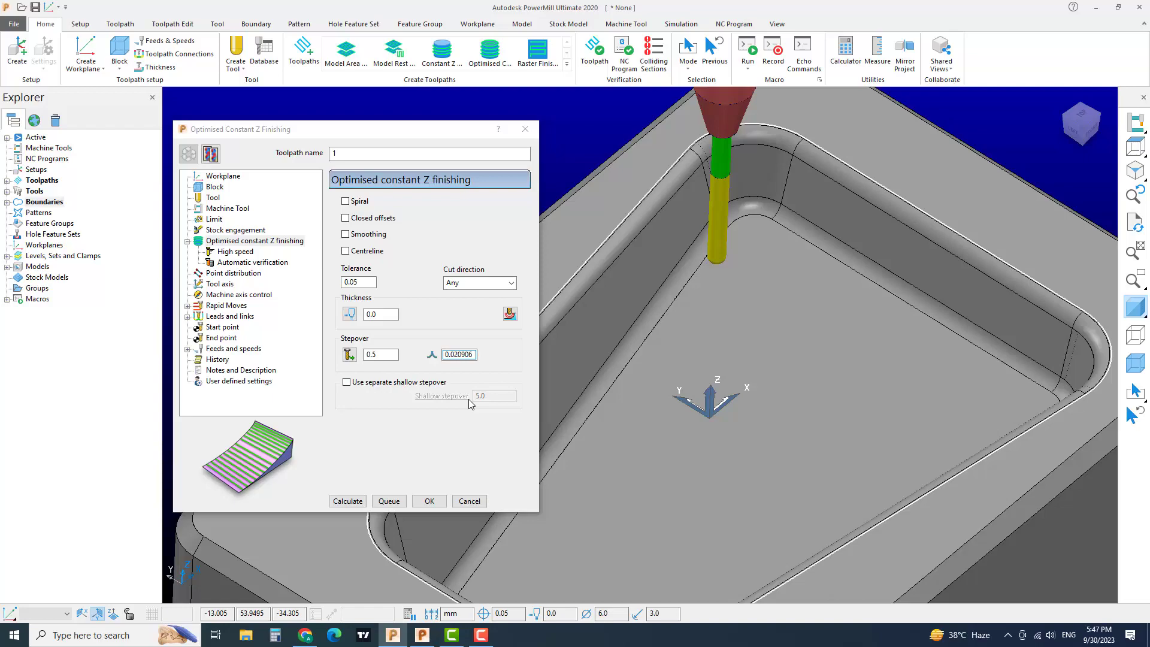
pyautogui.click(358, 500)
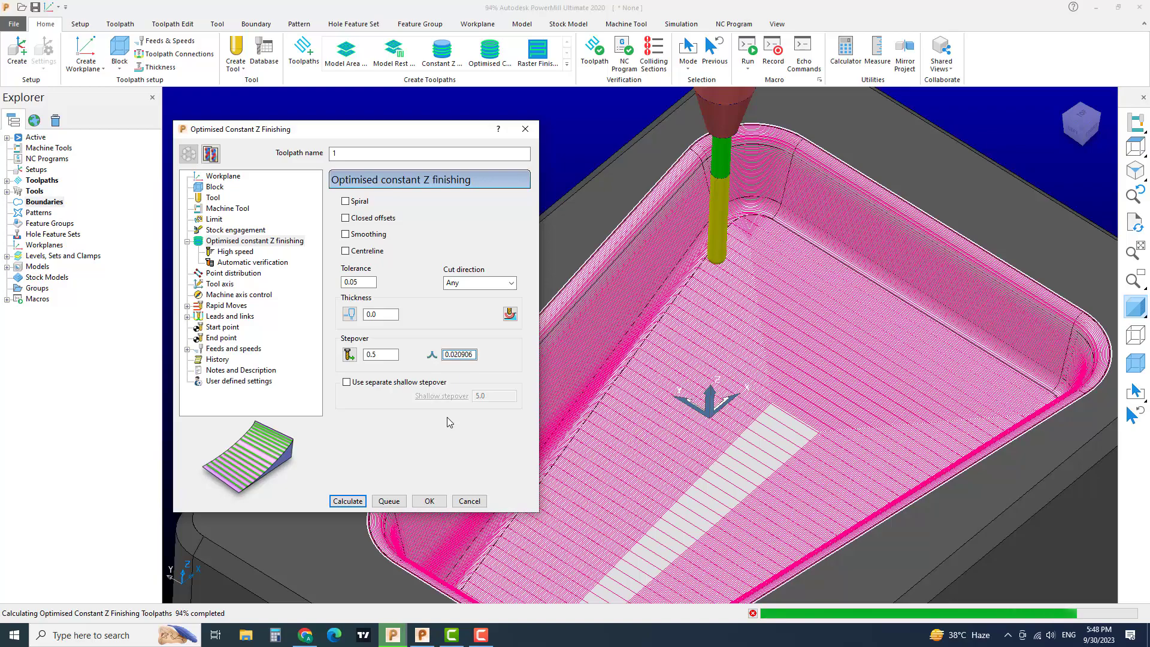
# Step: Examine the calculated toolpath on the pocket's floor, walls and upper fillet, especially the link moves between neighbouring passes
pyautogui.scroll(-2, 754, 438)
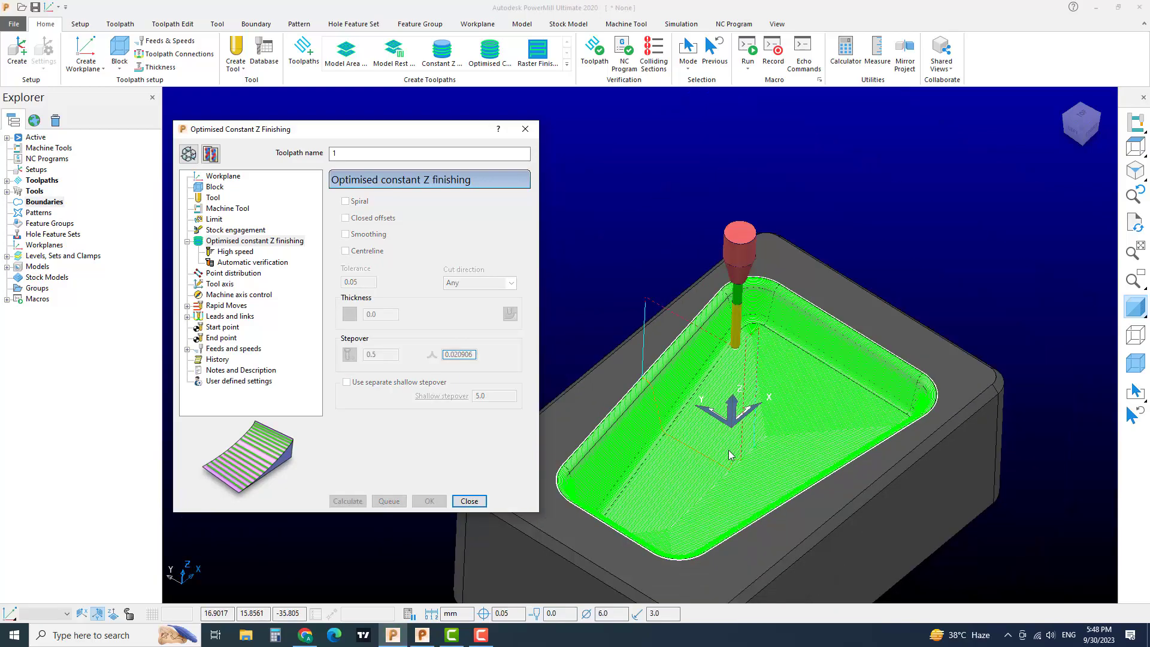
pyautogui.scroll(6, 712, 479)
pyautogui.scroll(-3, 811, 502)
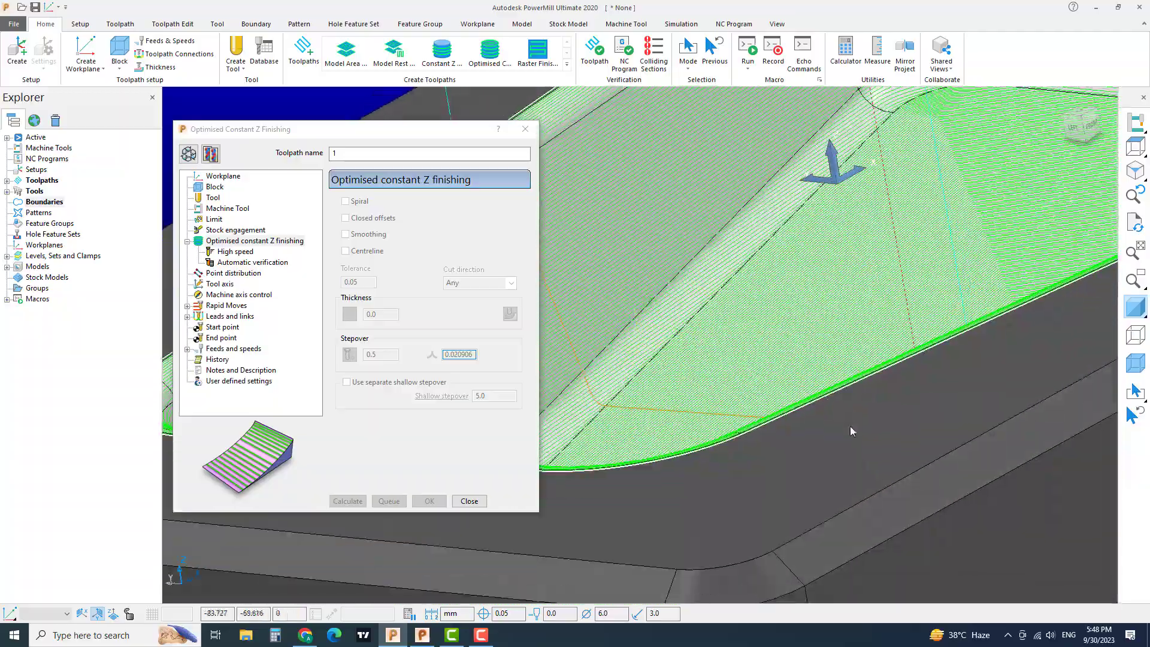
pyautogui.scroll(3, 875, 490)
pyautogui.moveTo(874, 485); pyautogui.dragTo(839, 480, button='middle')
pyautogui.scroll(6, 699, 487)
pyautogui.scroll(-1, 685, 488)
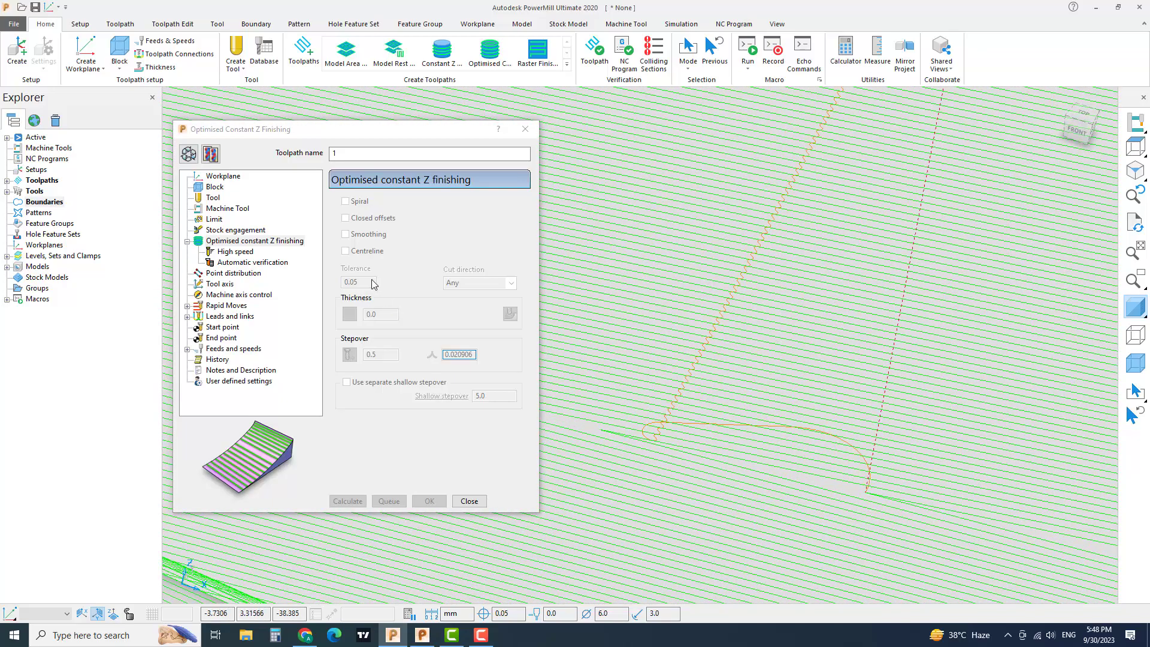
pyautogui.scroll(-3, 755, 315)
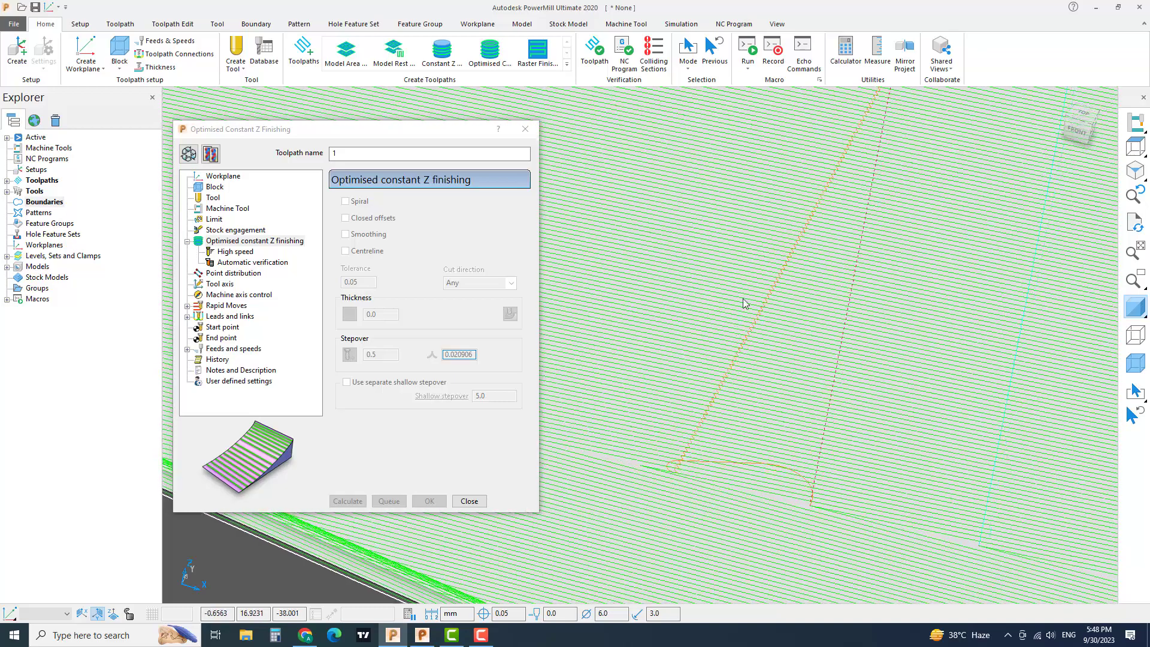
pyautogui.moveTo(742, 298)
pyautogui.keyDown('shift'); pyautogui.mouseDown(button='middle')
pyautogui.moveTo(695, 431)
pyautogui.moveTo(647, 479)
pyautogui.moveTo(599, 472)
pyautogui.mouseUp(button='middle'); pyautogui.keyUp('shift')
pyautogui.scroll(-3, 672, 441)
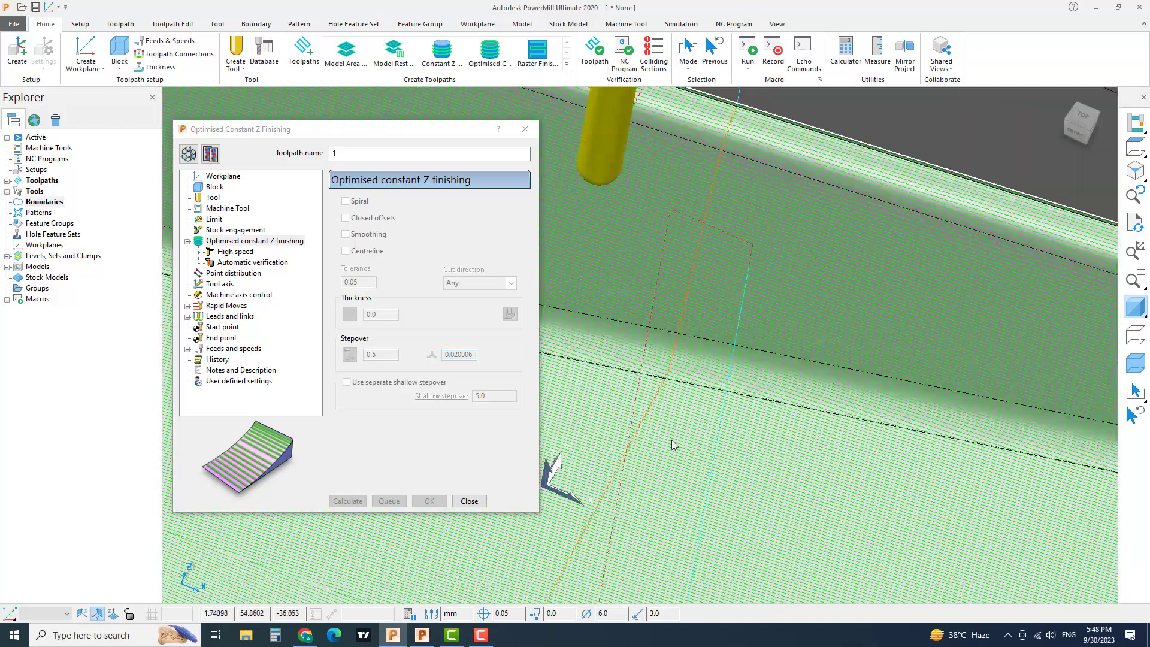
pyautogui.scroll(5, 688, 250)
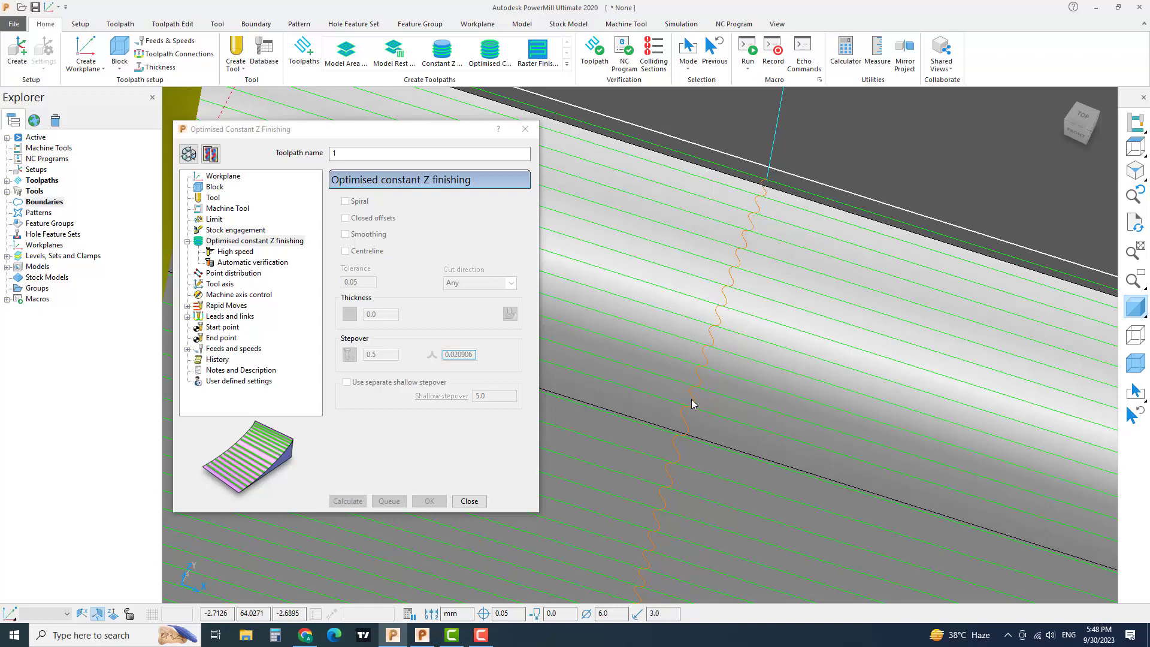
pyautogui.scroll(-2, 764, 276)
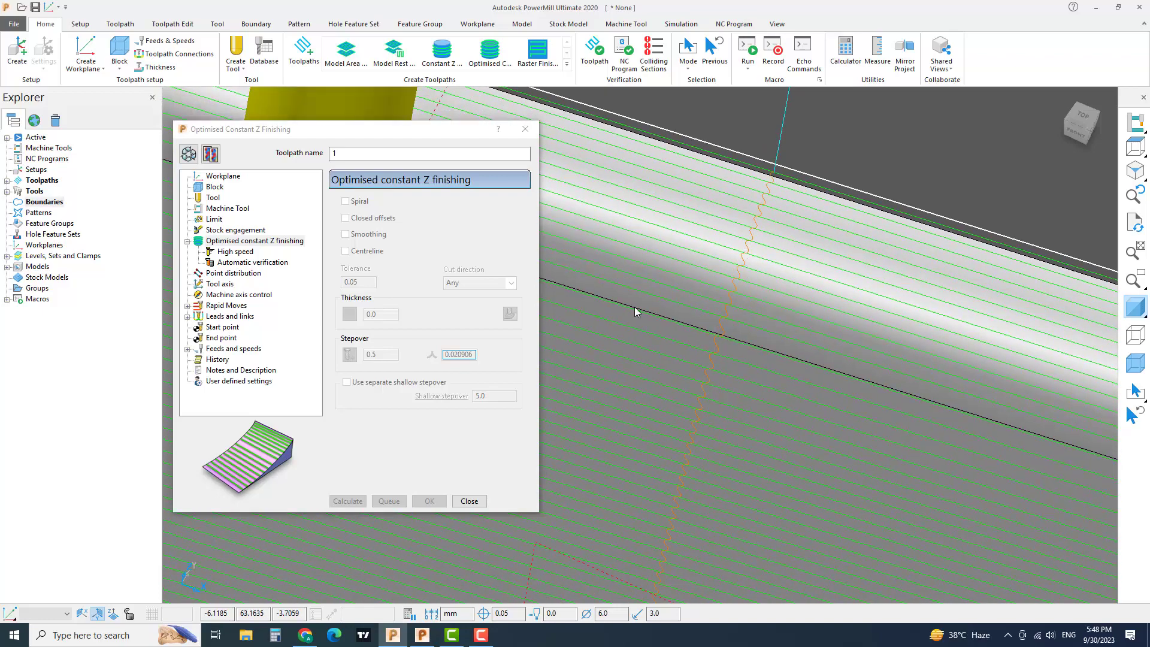
# Step: Make the toolpath editable again, turn on Spiral, and recalculate it
pyautogui.click(189, 154)
pyautogui.click(346, 201)
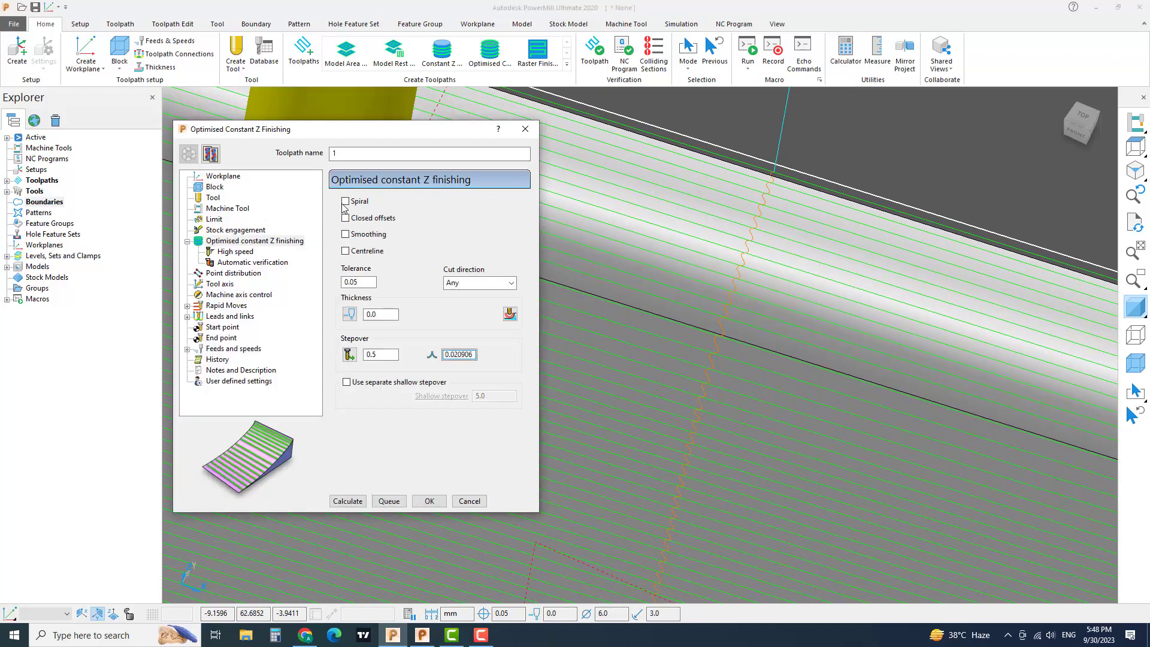
pyautogui.click(347, 500)
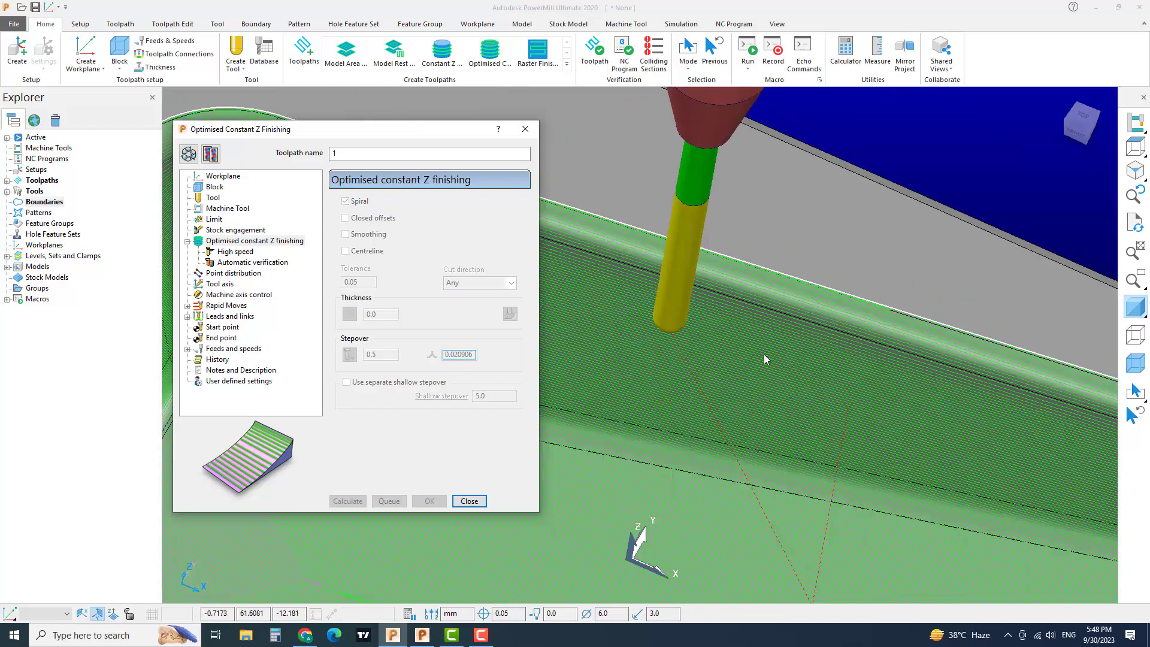
# Step: Inspect the recalculated spiral toolpath along the pocket's walls, corners and floor for the transitions between passes
pyautogui.keyDown('shift'); pyautogui.moveTo(788, 390); pyautogui.dragTo(874, 384, button='middle'); pyautogui.keyUp('shift')
pyautogui.scroll(-6, 783, 360)
pyautogui.scroll(4, 784, 364)
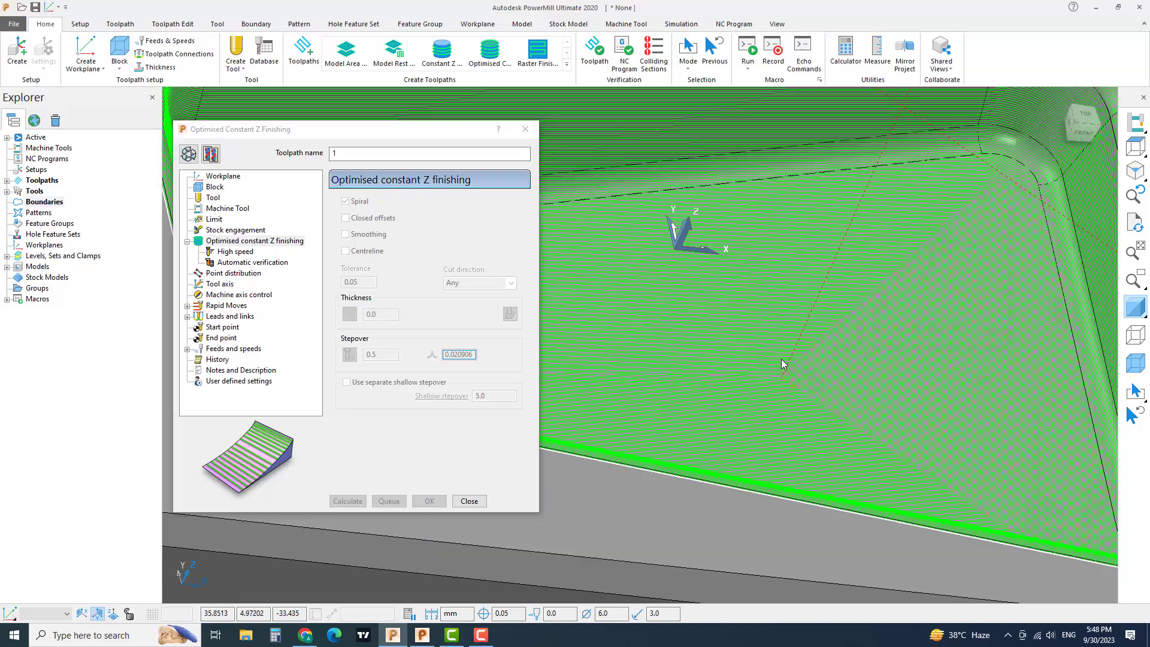
pyautogui.scroll(3, 782, 360)
pyautogui.keyDown('shift'); pyautogui.moveTo(771, 342); pyautogui.dragTo(799, 389, button='middle'); pyautogui.keyUp('shift')
pyautogui.scroll(-2, 799, 389)
pyautogui.scroll(-1, 795, 353)
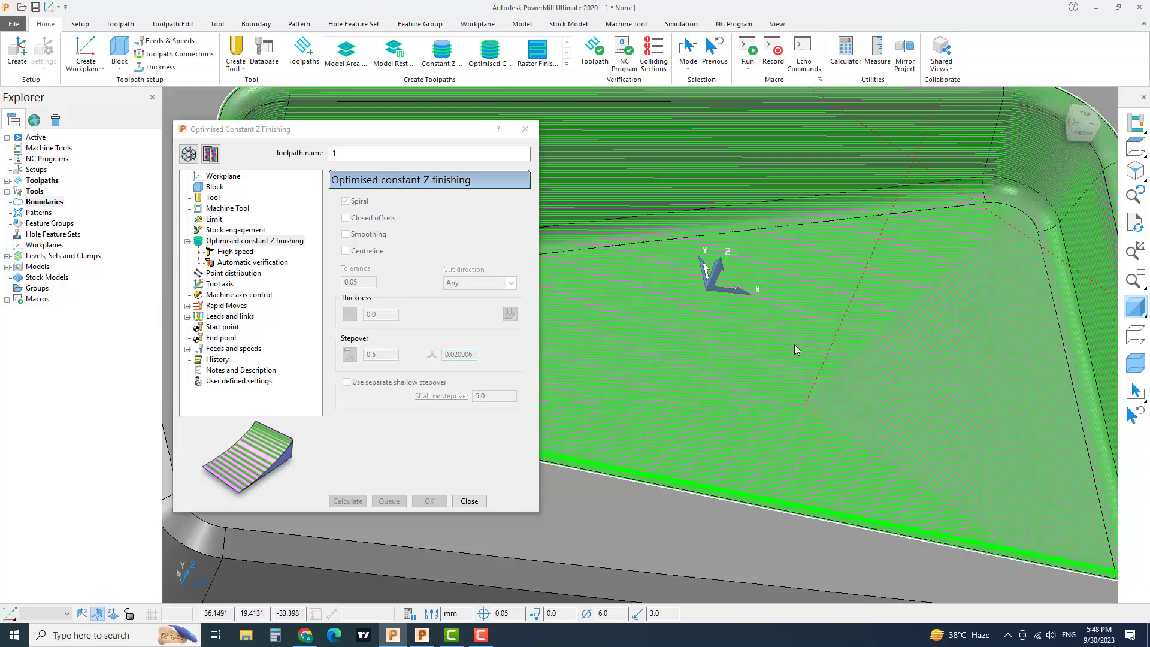
pyautogui.scroll(-2, 796, 347)
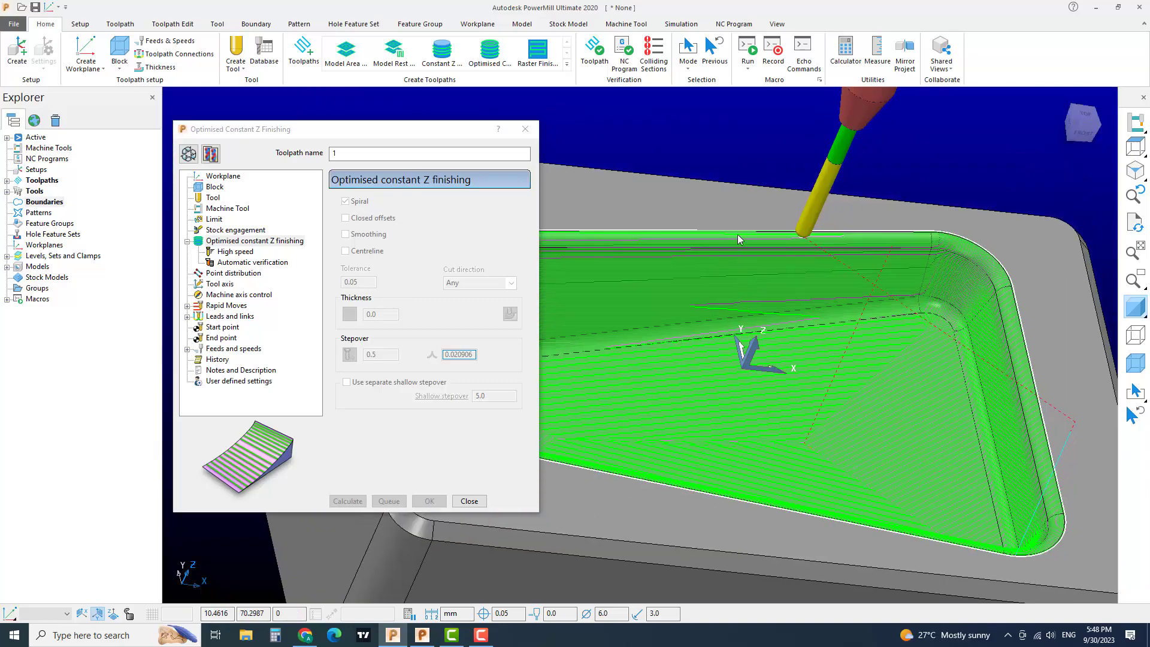
pyautogui.scroll(2, 738, 235)
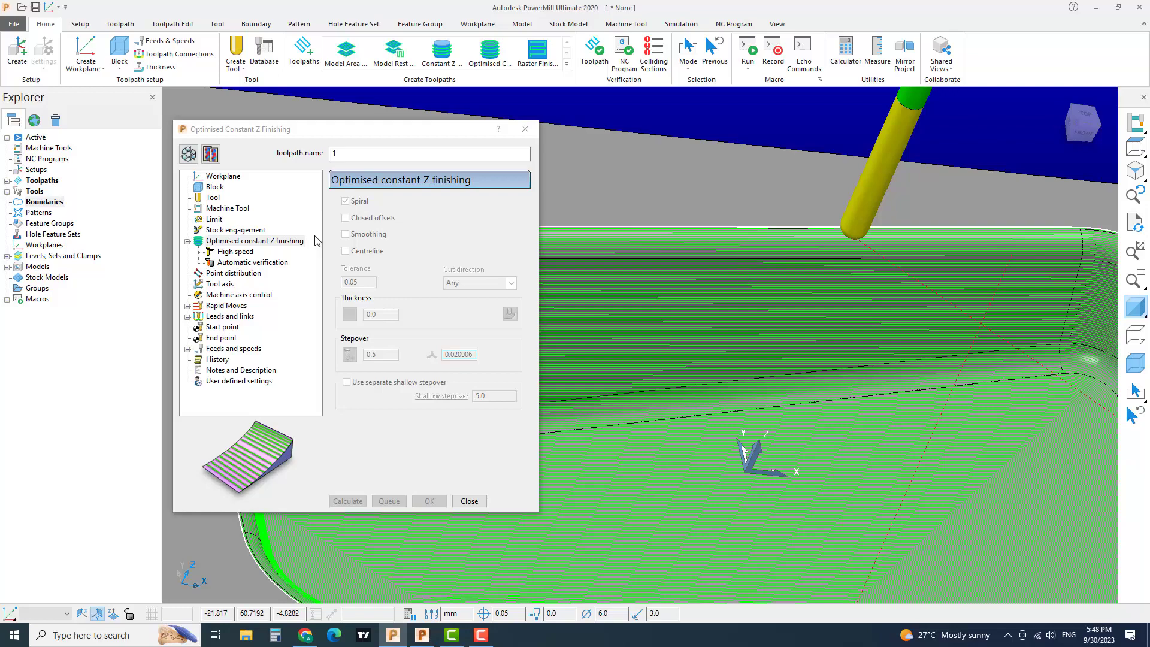
# Step: Make the toolpath editable again and turn on Closed offsets alongside Spiral
pyautogui.click(197, 158)
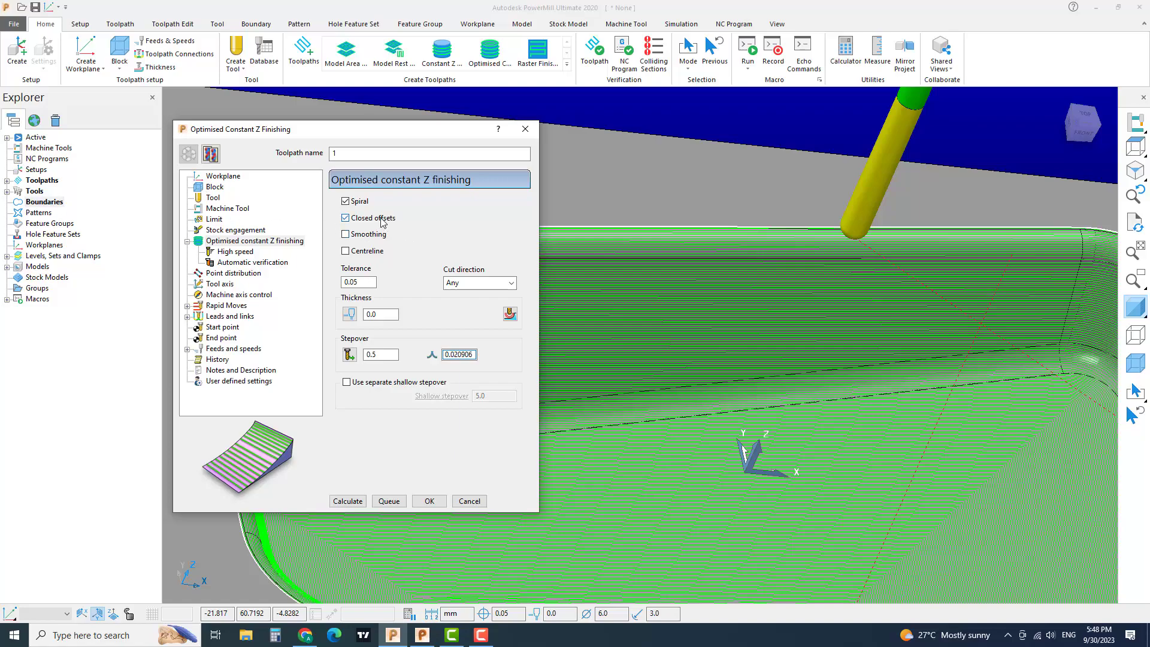
pyautogui.scroll(-4, 785, 393)
pyautogui.moveTo(802, 419); pyautogui.dragTo(687, 411, button='middle')
pyautogui.scroll(5, 708, 429)
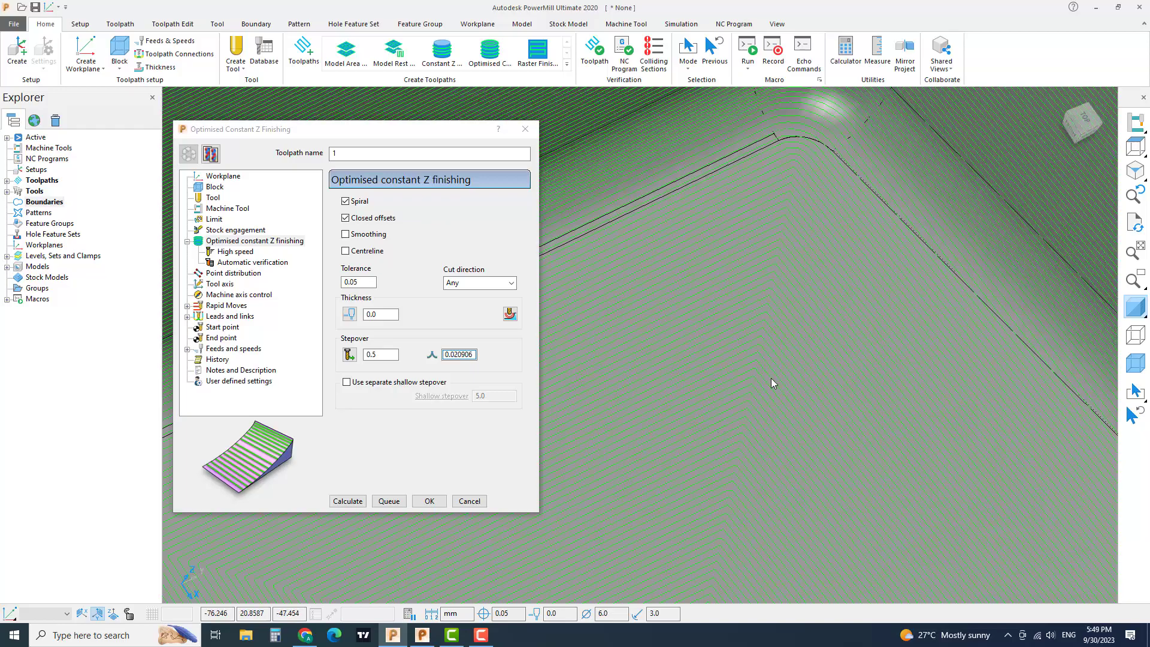
# Step: Recalculate the toolpath with both Spiral and Closed offsets turned on
pyautogui.moveTo(771, 379); pyautogui.dragTo(740, 417, button='middle')
pyautogui.scroll(-2, 741, 417)
pyautogui.scroll(3, 661, 413)
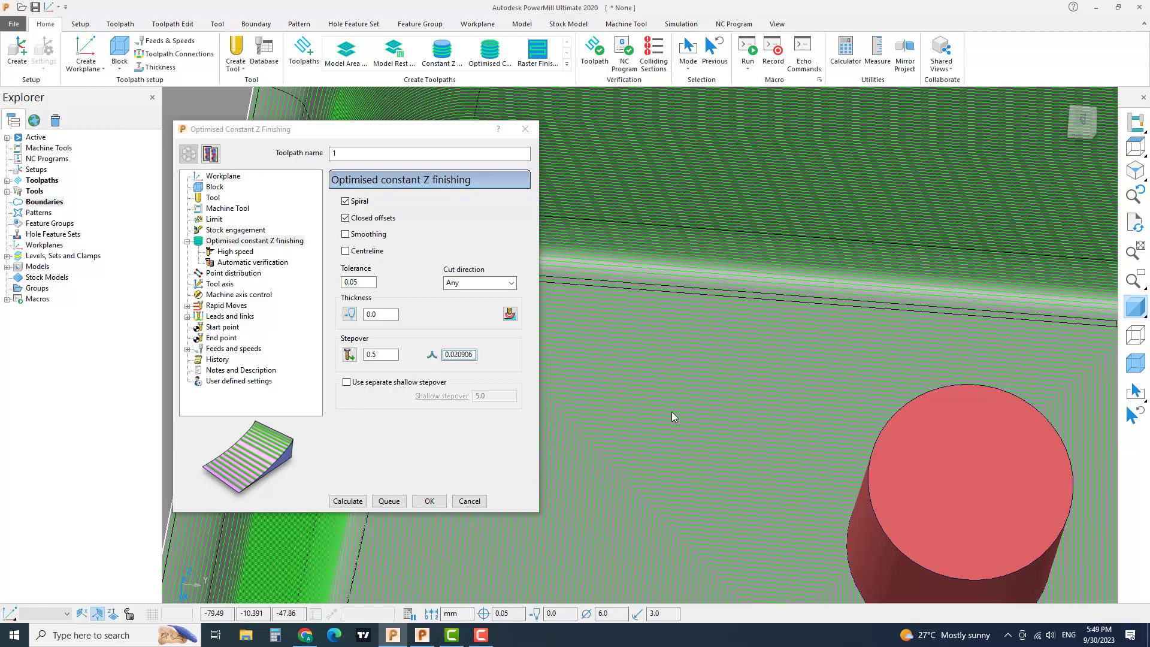
pyautogui.scroll(-2, 671, 412)
pyautogui.click(353, 500)
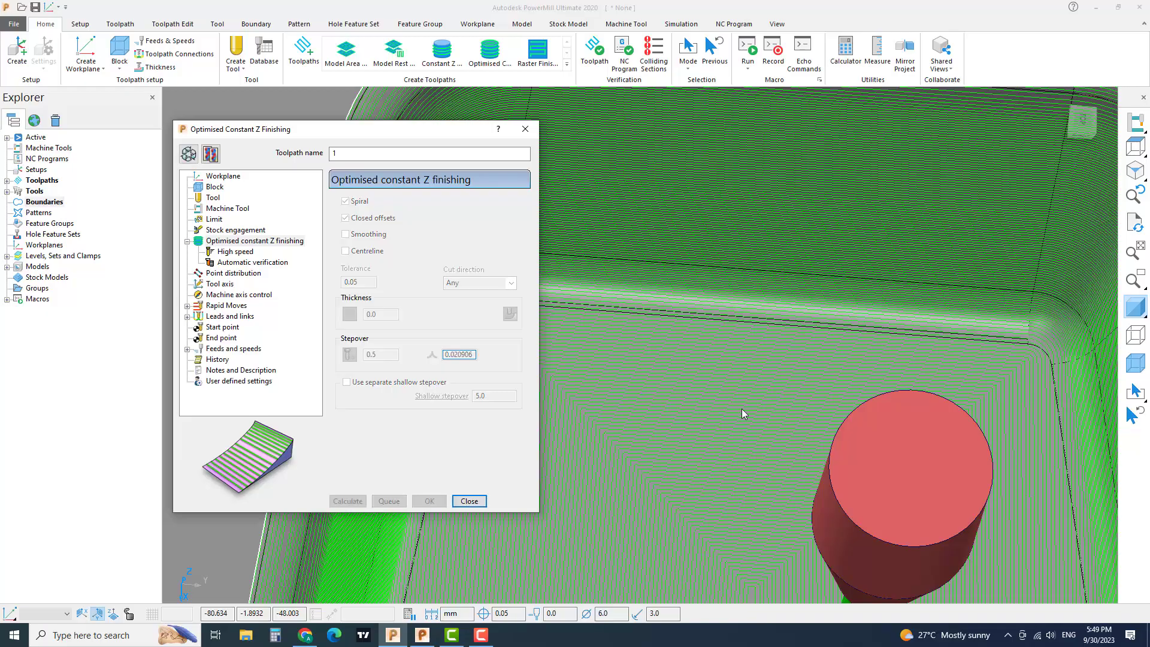
# Step: Check the new passes around the pocket's corner, make the toolpath editable again, and recalculate it with Smoothing turned on
pyautogui.scroll(-4, 742, 409)
pyautogui.moveTo(719, 401)
pyautogui.keyDown('shift'); pyautogui.mouseDown(button='middle')
pyautogui.moveTo(723, 365)
pyautogui.moveTo(706, 443)
pyautogui.moveTo(616, 418)
pyautogui.moveTo(659, 381)
pyautogui.moveTo(651, 399)
pyautogui.mouseUp(button='middle'); pyautogui.keyUp('shift')
pyautogui.scroll(5, 721, 412)
pyautogui.moveTo(597, 277); pyautogui.dragTo(628, 250, button='middle')
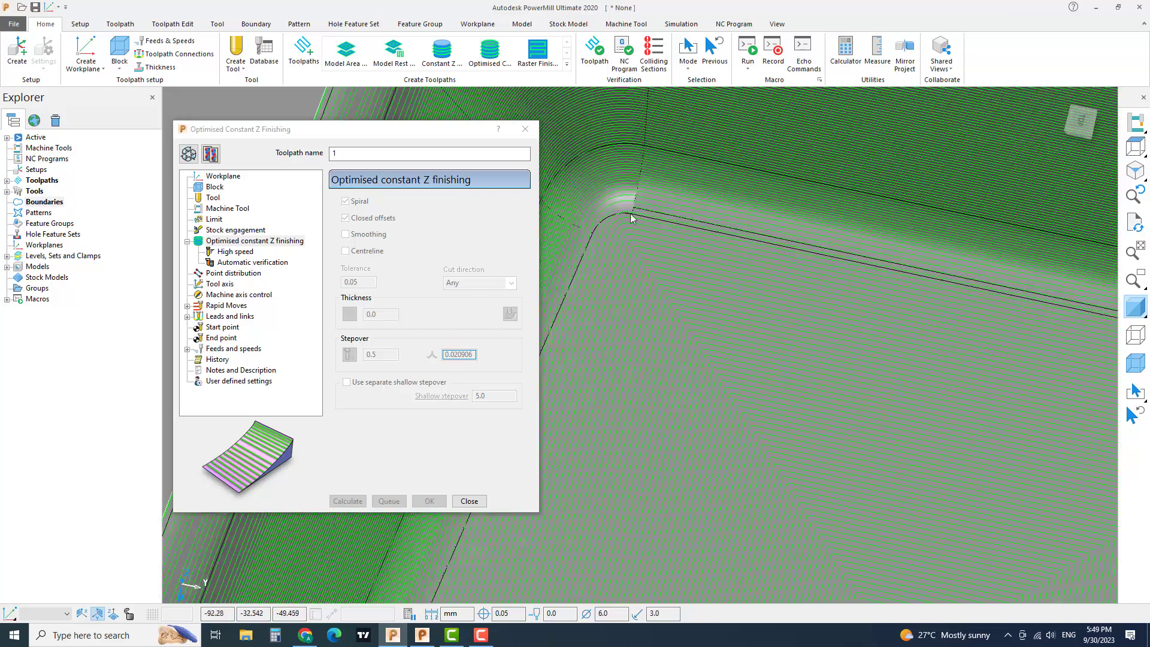
pyautogui.click(188, 154)
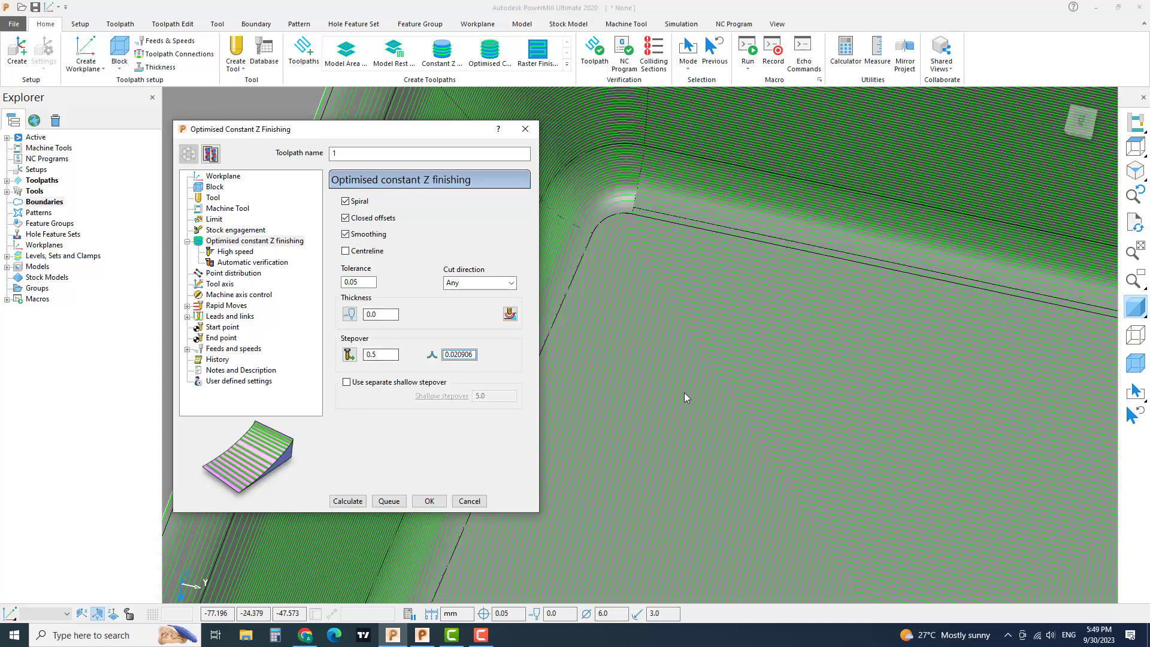
pyautogui.scroll(4, 690, 331)
pyautogui.scroll(2, 630, 369)
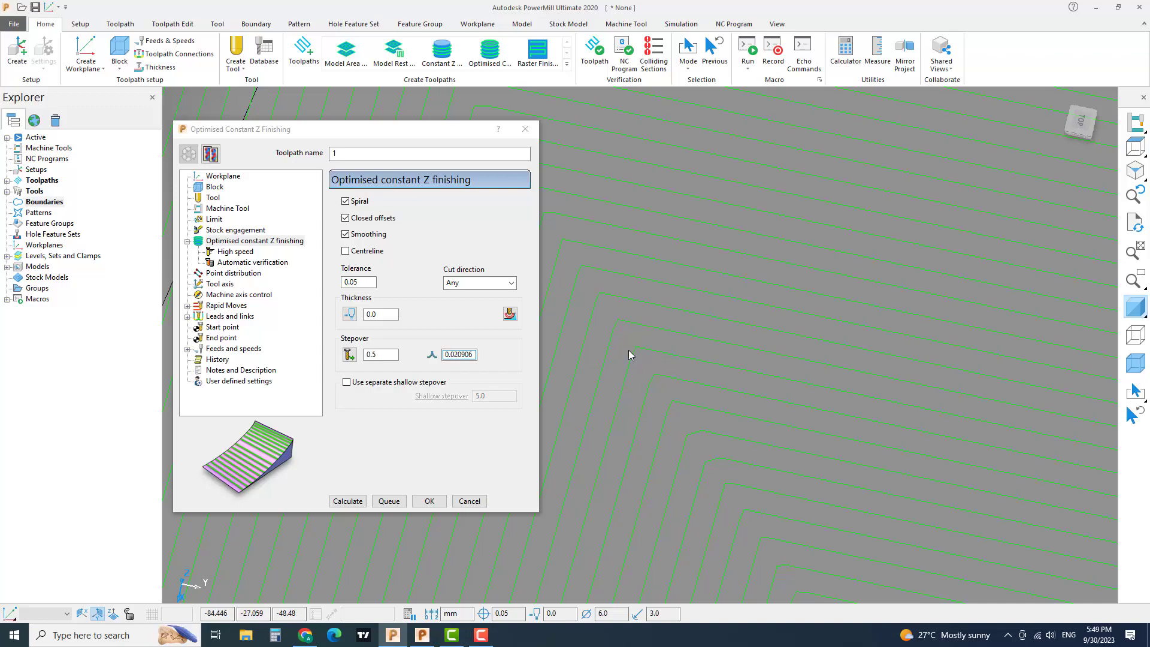
pyautogui.click(362, 502)
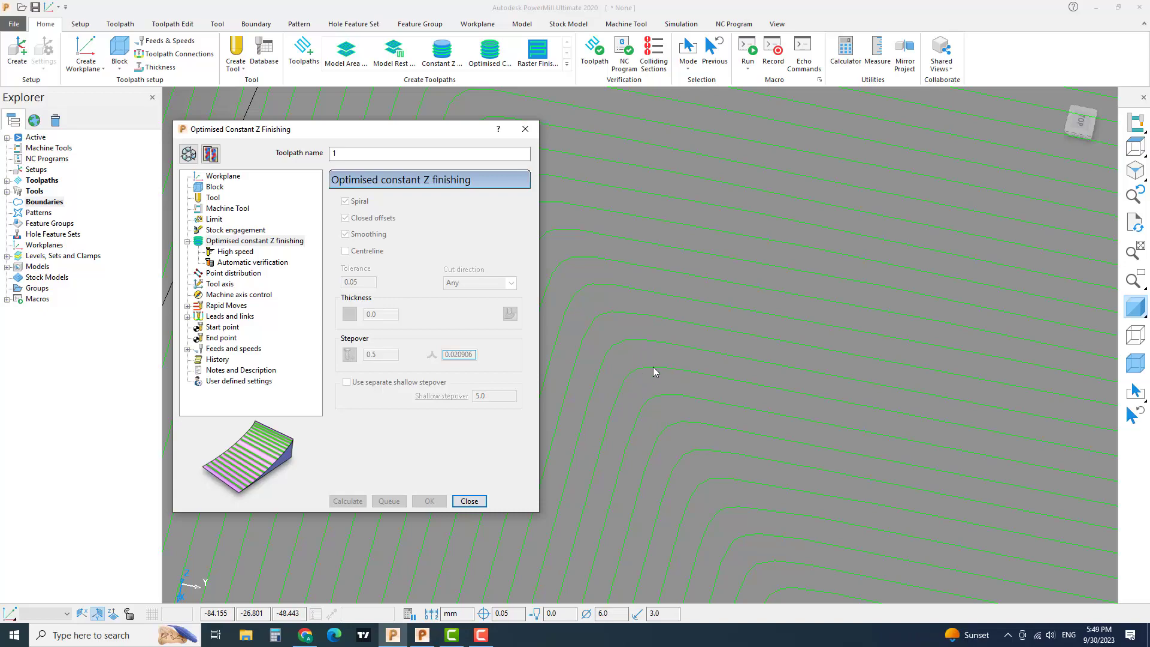
# Step: Inspect the smoothed passes at the floor's corners and along its middle, hiding the model shading to check for gaps between passes
pyautogui.scroll(-8, 731, 411)
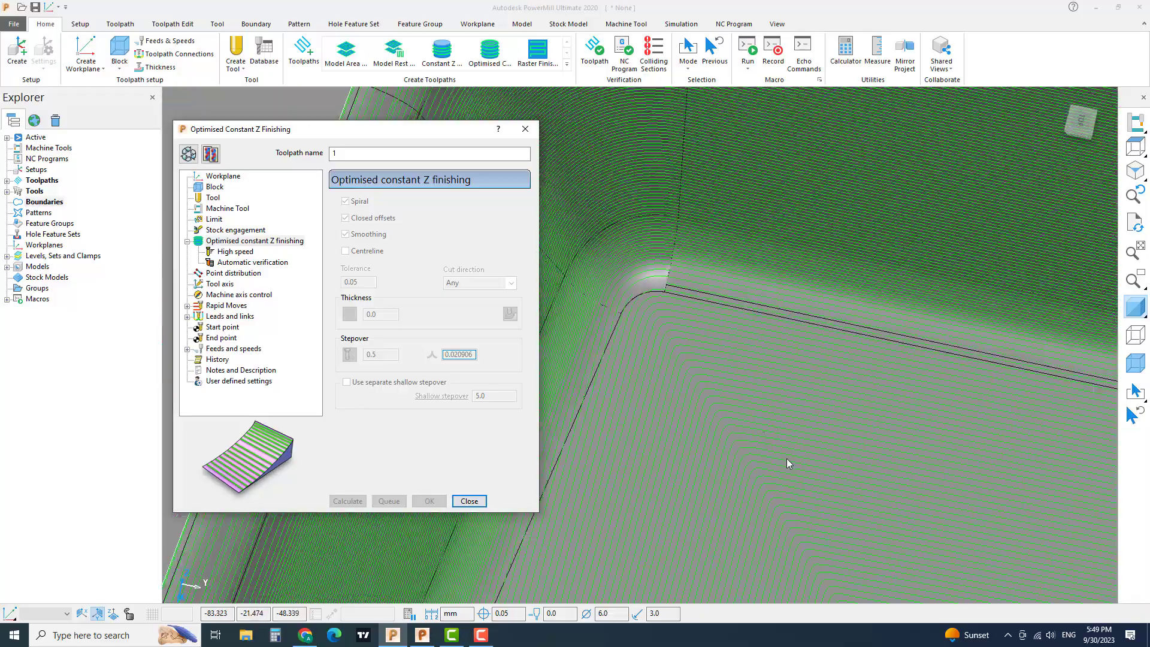
pyautogui.moveTo(717, 235); pyautogui.dragTo(636, 470, button='middle')
pyautogui.scroll(8, 659, 452)
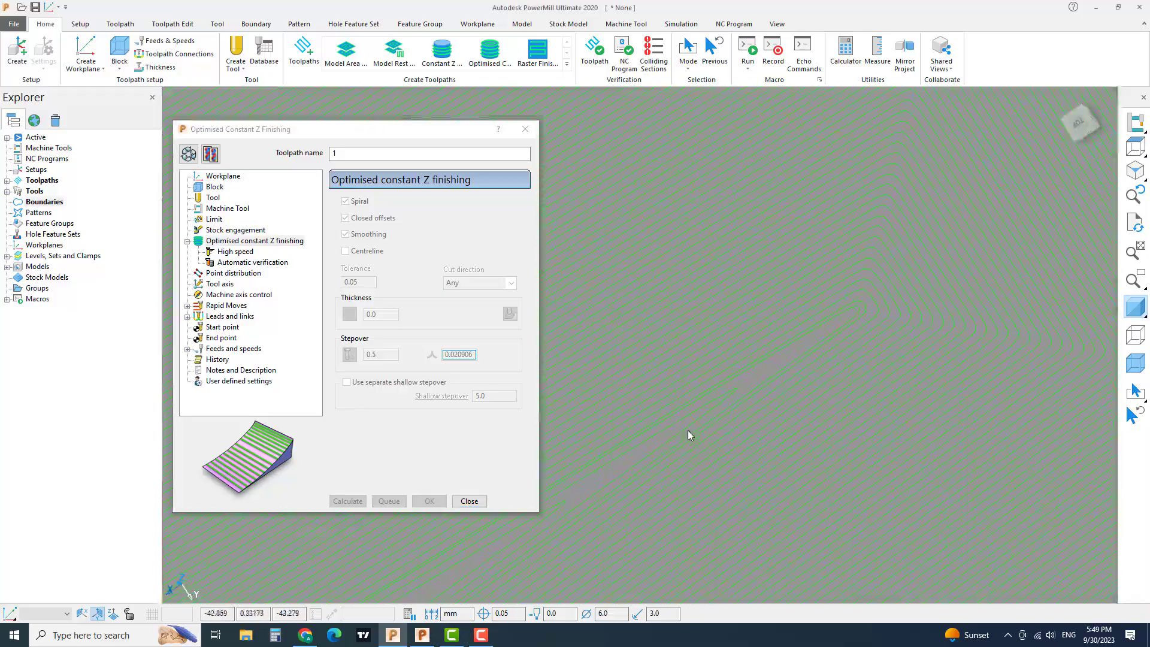
pyautogui.scroll(-5, 796, 400)
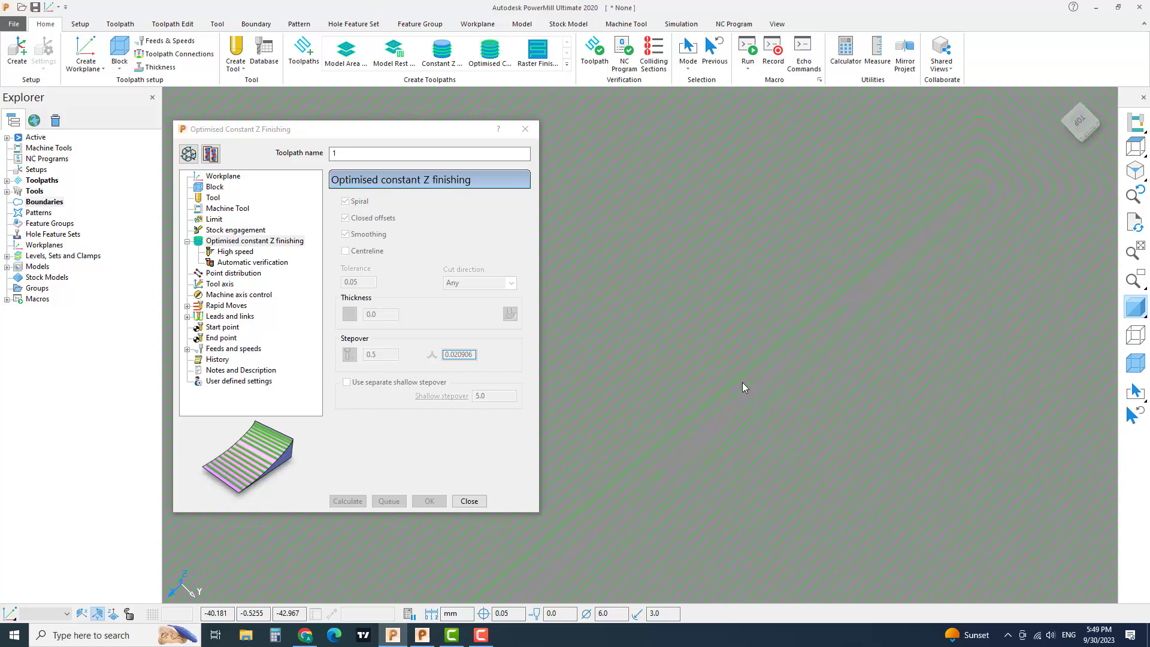
pyautogui.moveTo(742, 382); pyautogui.dragTo(792, 416, button='middle')
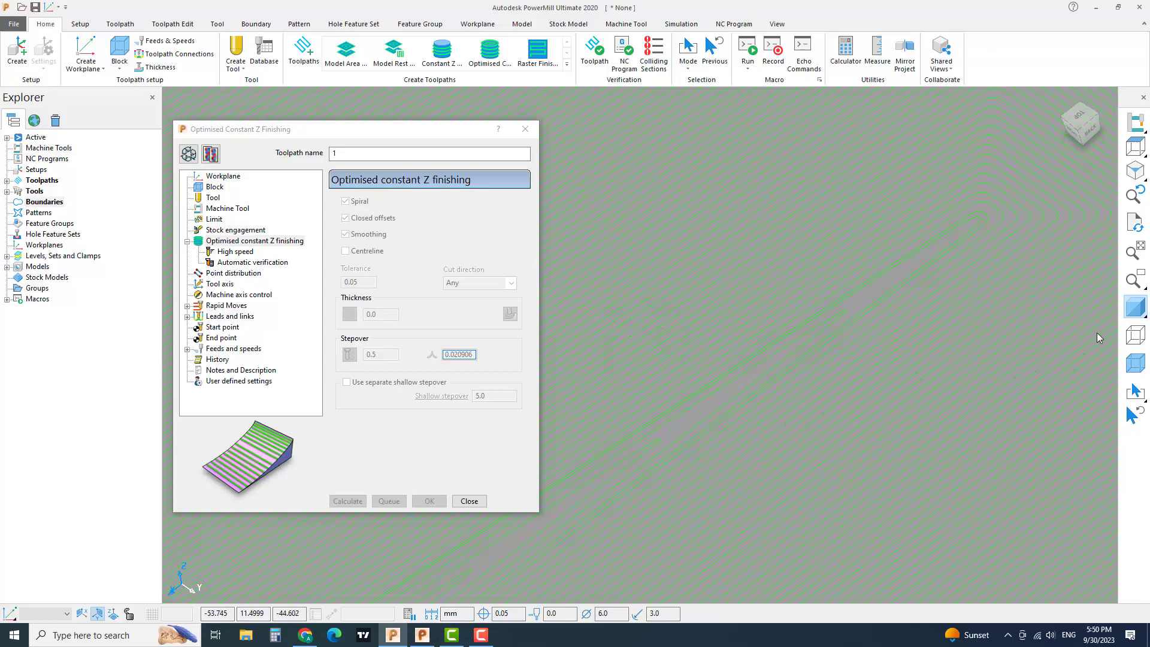
pyautogui.click(1135, 302)
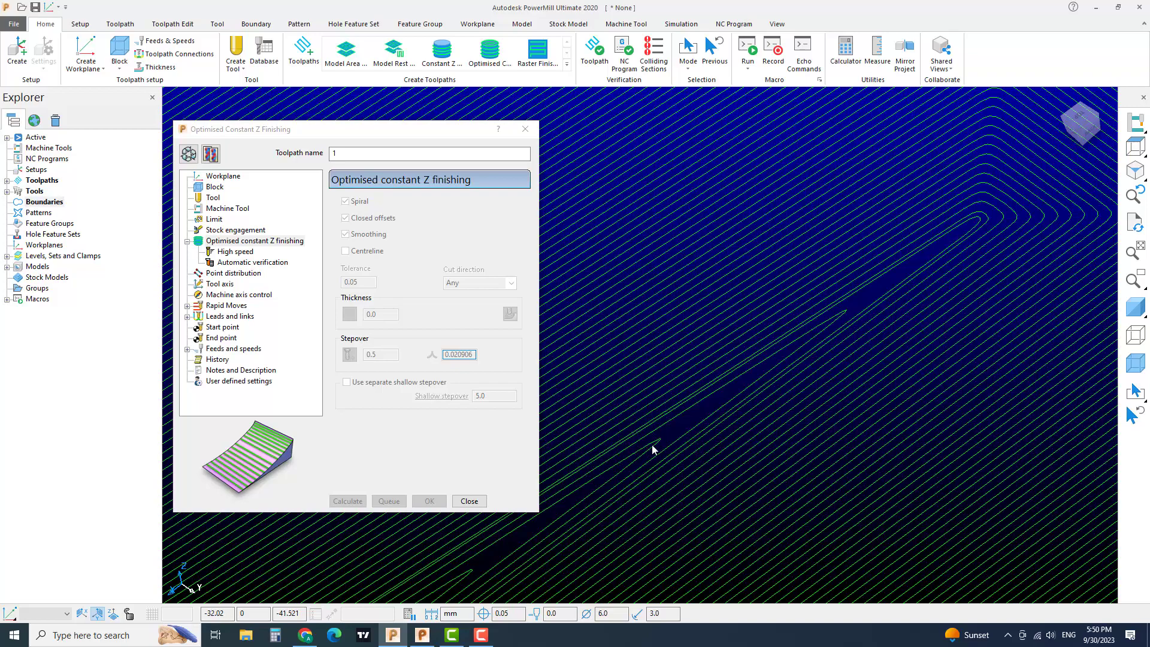
pyautogui.moveTo(605, 503); pyautogui.dragTo(760, 423, button='middle')
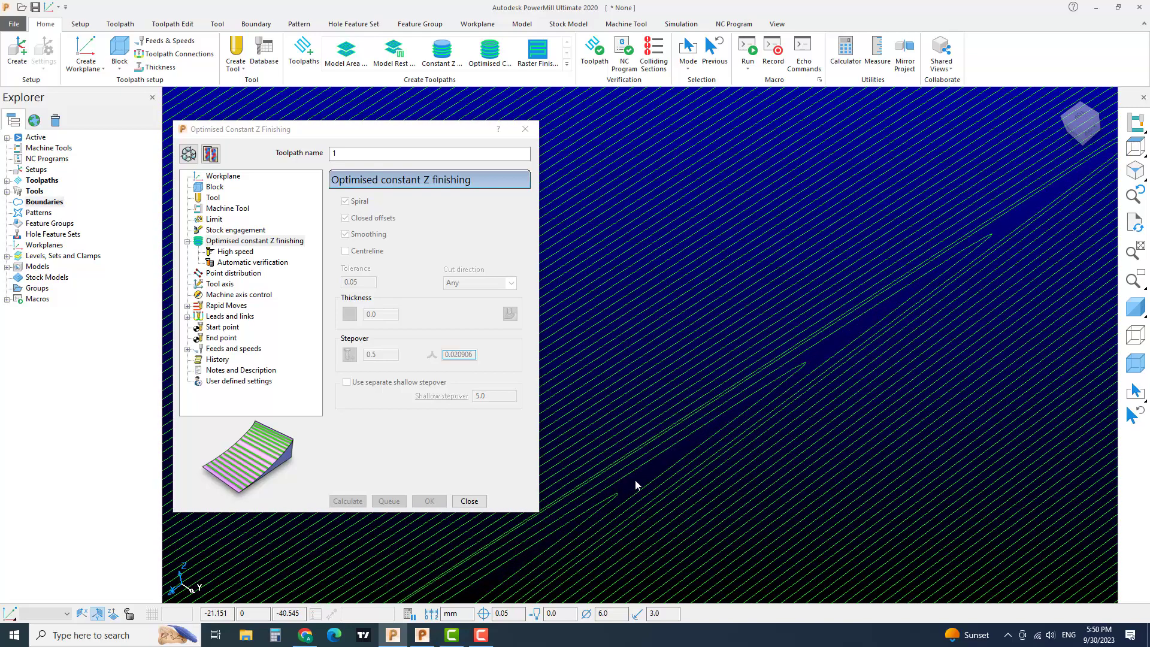
pyautogui.scroll(-5, 790, 366)
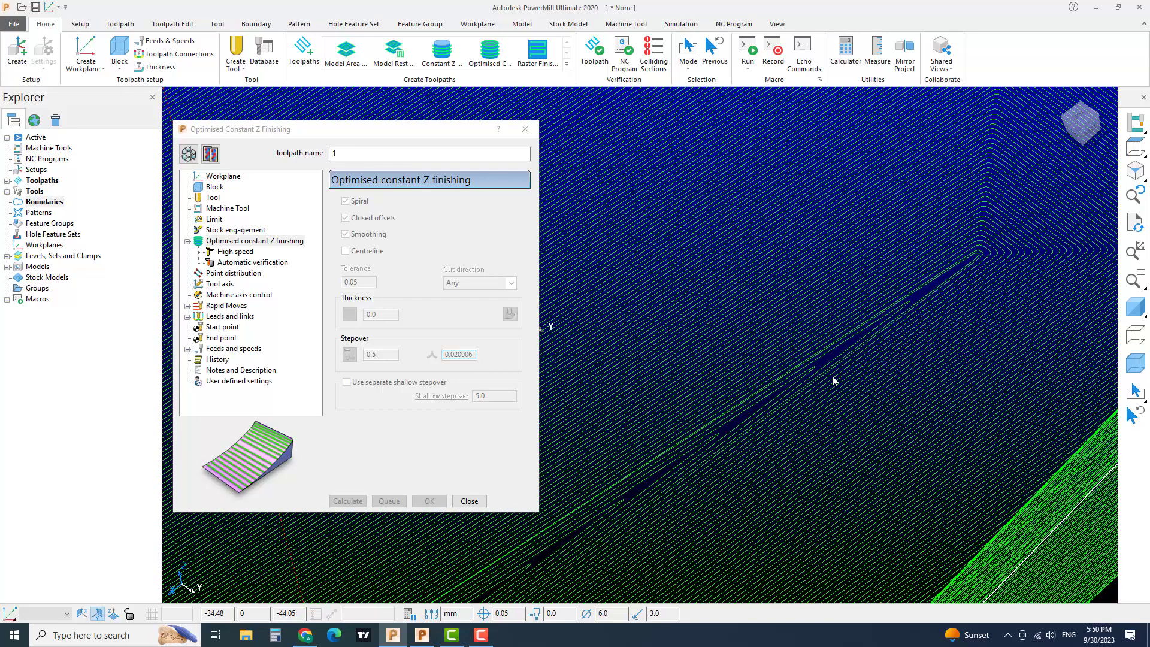
pyautogui.keyDown('shift'); pyautogui.moveTo(832, 380); pyautogui.dragTo(803, 420, button='middle'); pyautogui.keyUp('shift')
pyautogui.scroll(2, 847, 358)
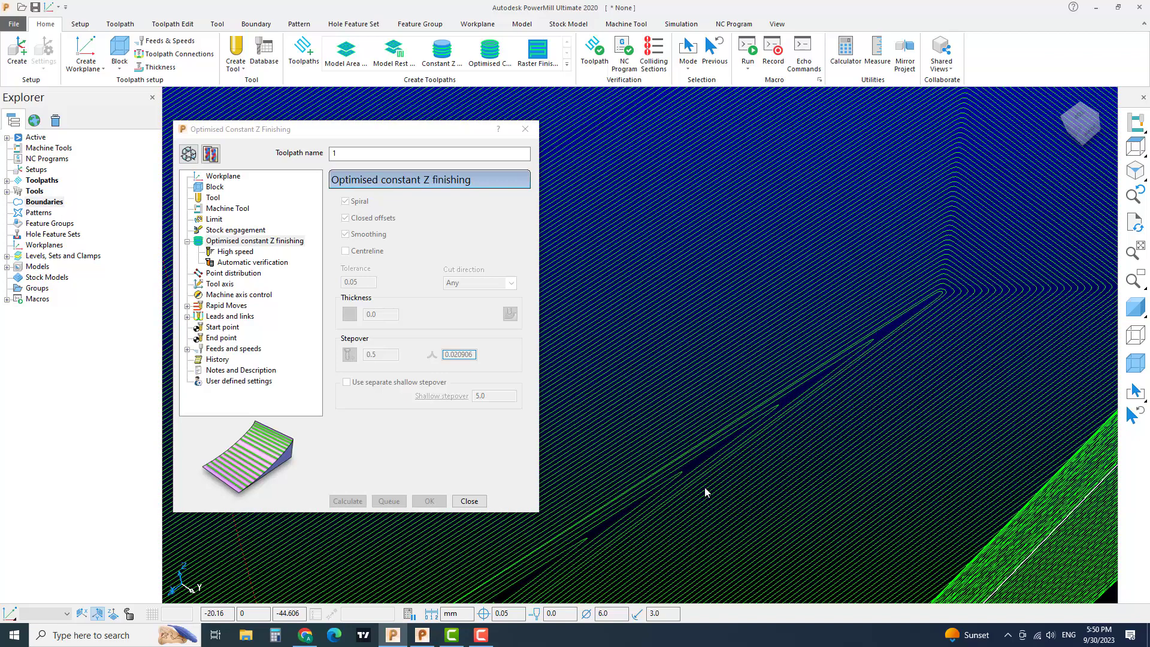
pyautogui.moveTo(706, 492); pyautogui.dragTo(747, 468, button='middle')
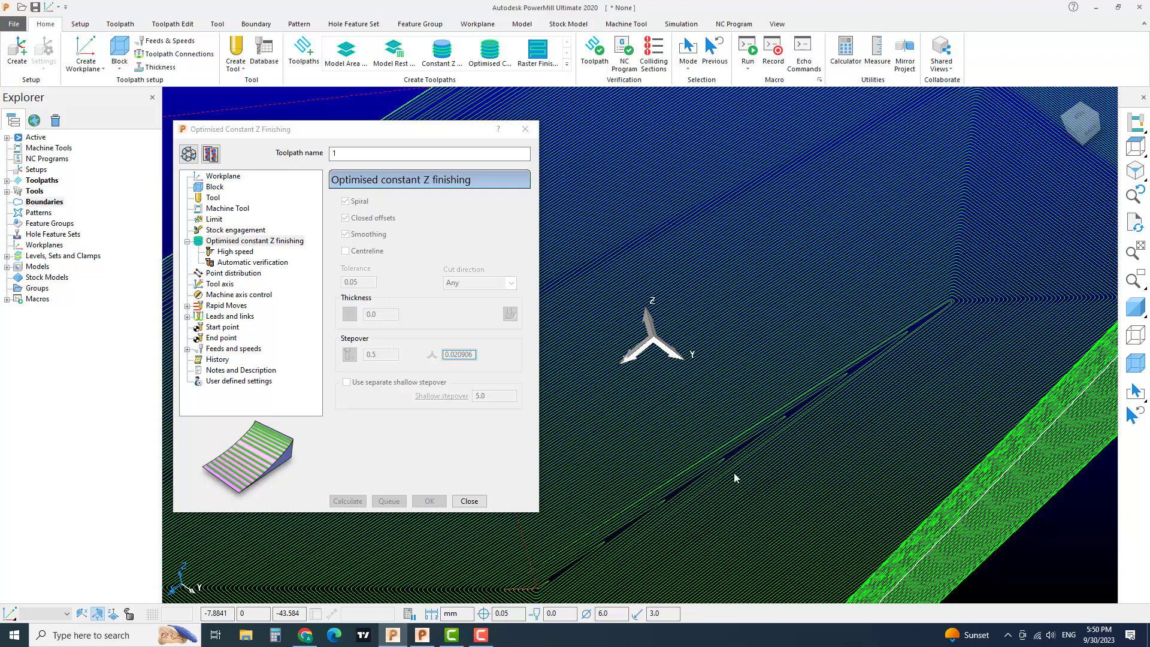
# Step: Make the toolpath editable again, turn on Centreline, and recalculate it
pyautogui.click(189, 154)
pyautogui.click(367, 251)
pyautogui.click(352, 502)
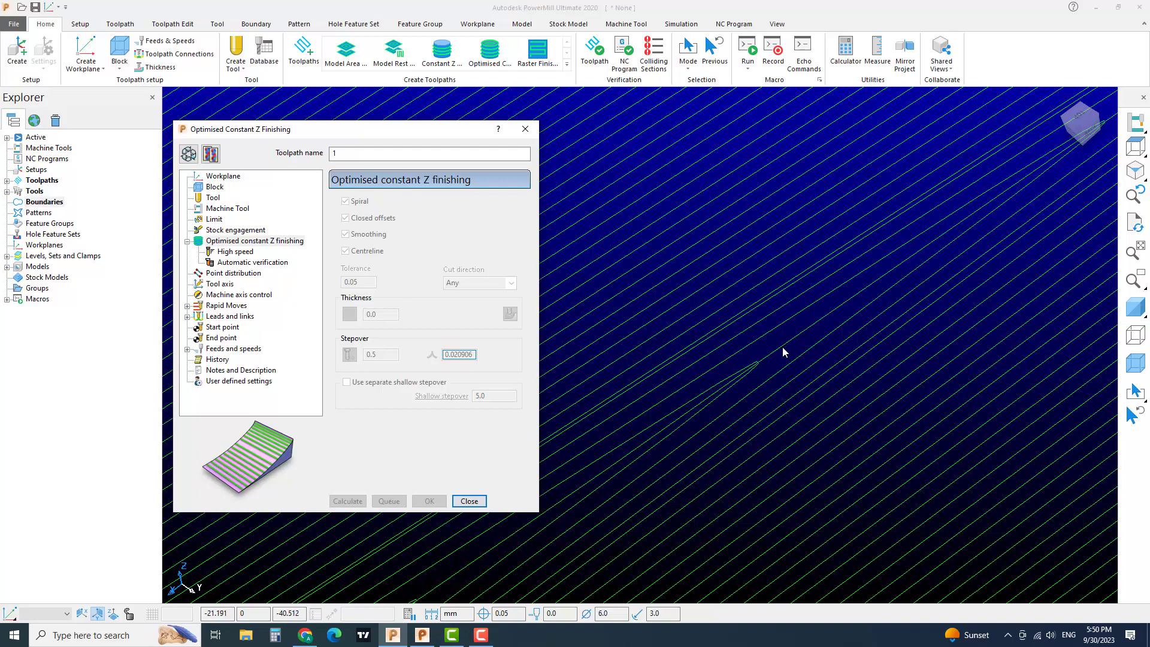
# Step: Examine the passes along the floor's middle, and restore the model shading to review the whole pocket toolpath from an isometric view
pyautogui.scroll(-4, 776, 359)
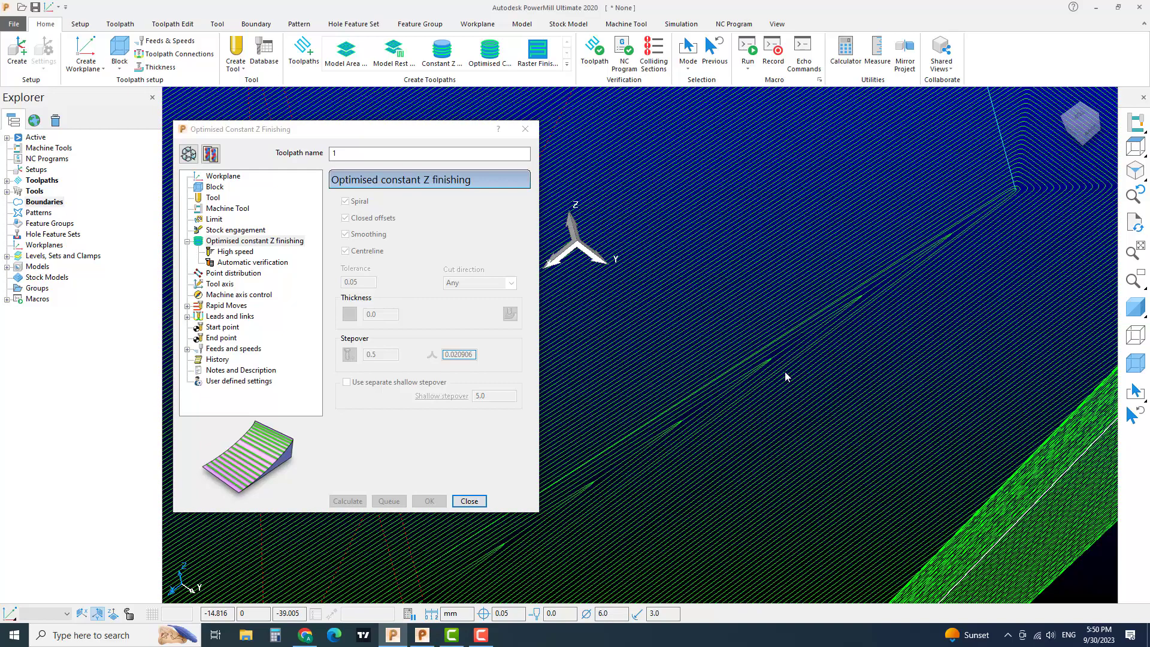
pyautogui.keyDown('shift'); pyautogui.moveTo(785, 373); pyautogui.dragTo(846, 362, button='middle'); pyautogui.keyUp('shift')
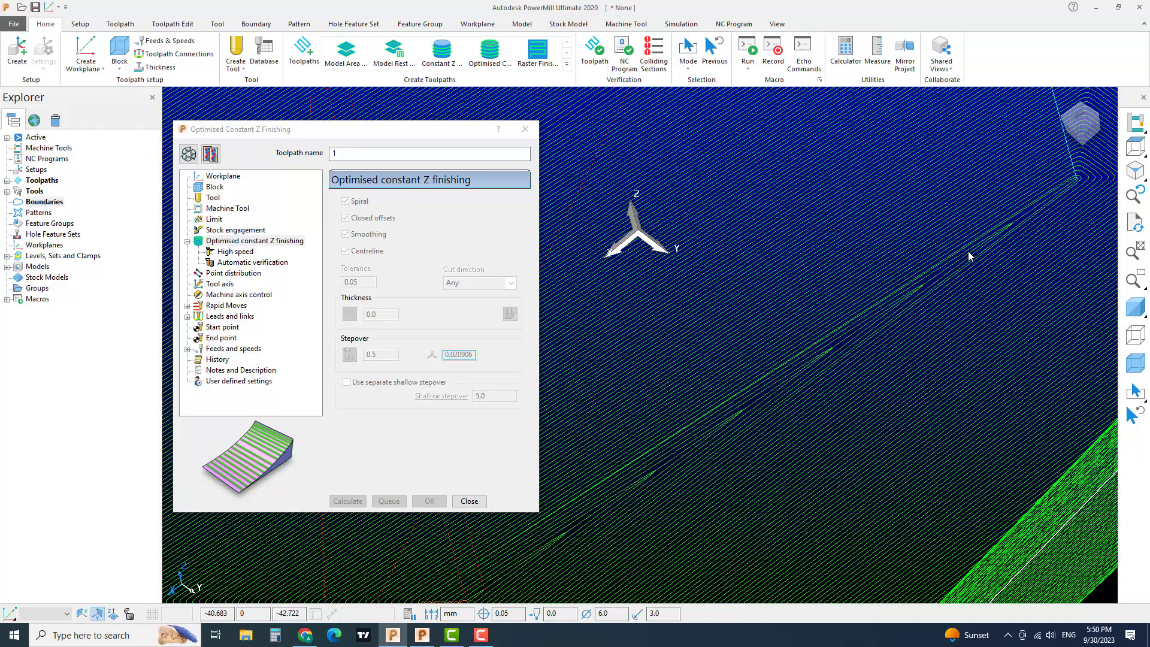
pyautogui.scroll(-3, 953, 268)
pyautogui.moveTo(921, 292); pyautogui.dragTo(911, 309, button='middle')
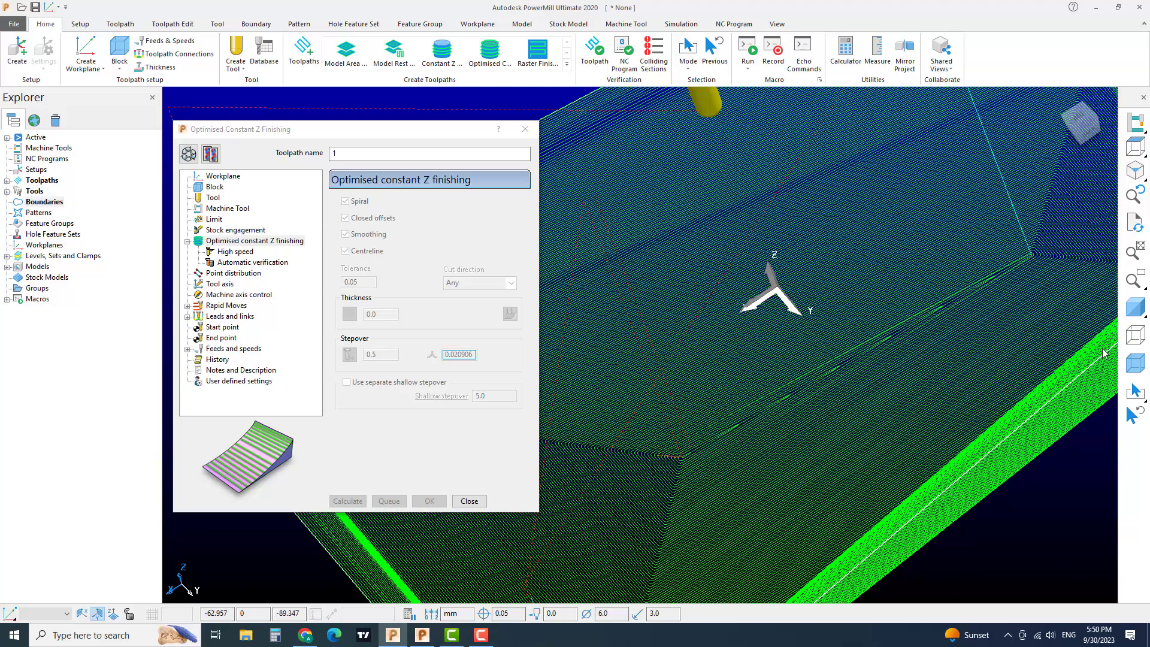
pyautogui.click(1135, 308)
pyautogui.moveTo(978, 346)
pyautogui.mouseDown(button='middle')
pyautogui.moveTo(756, 450)
pyautogui.moveTo(788, 470)
pyautogui.moveTo(1008, 441)
pyautogui.moveTo(853, 453)
pyautogui.moveTo(747, 489)
pyautogui.moveTo(575, 383)
pyautogui.mouseUp(button='middle')
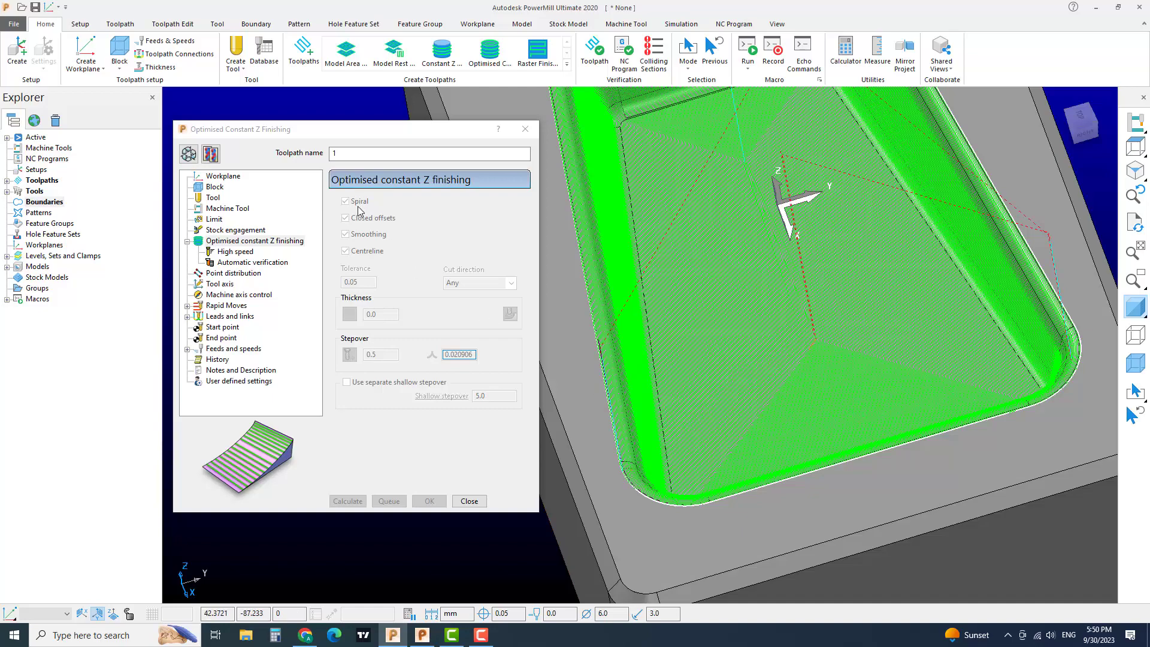
pyautogui.click(1135, 170)
pyautogui.scroll(4, 765, 361)
pyautogui.scroll(-3, 956, 327)
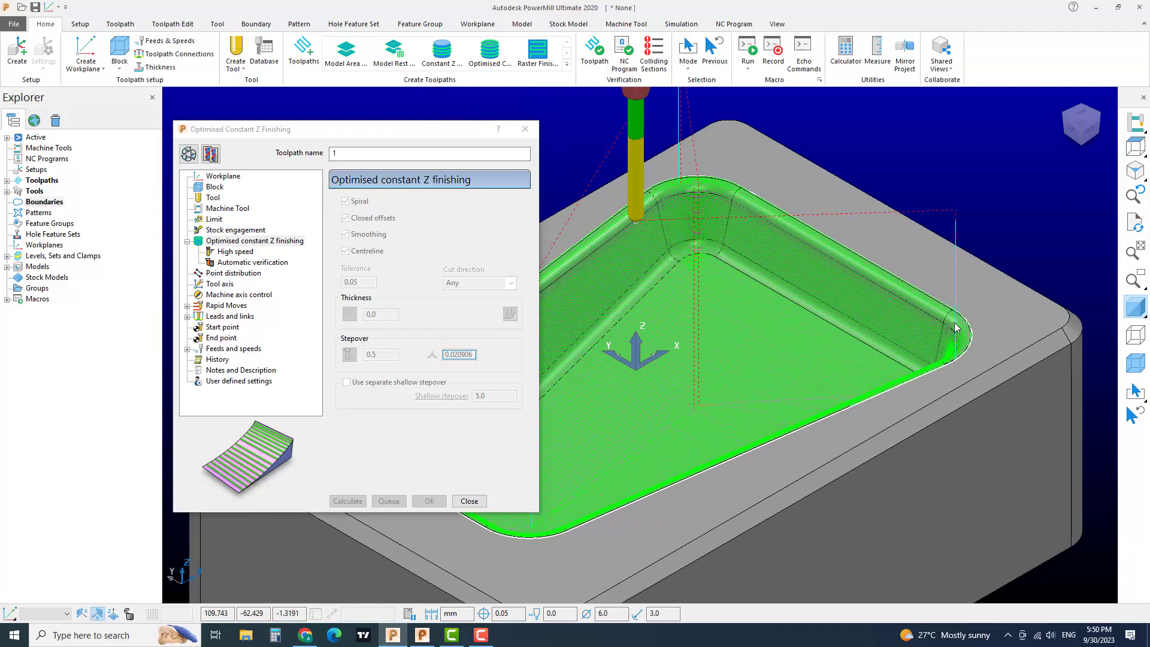